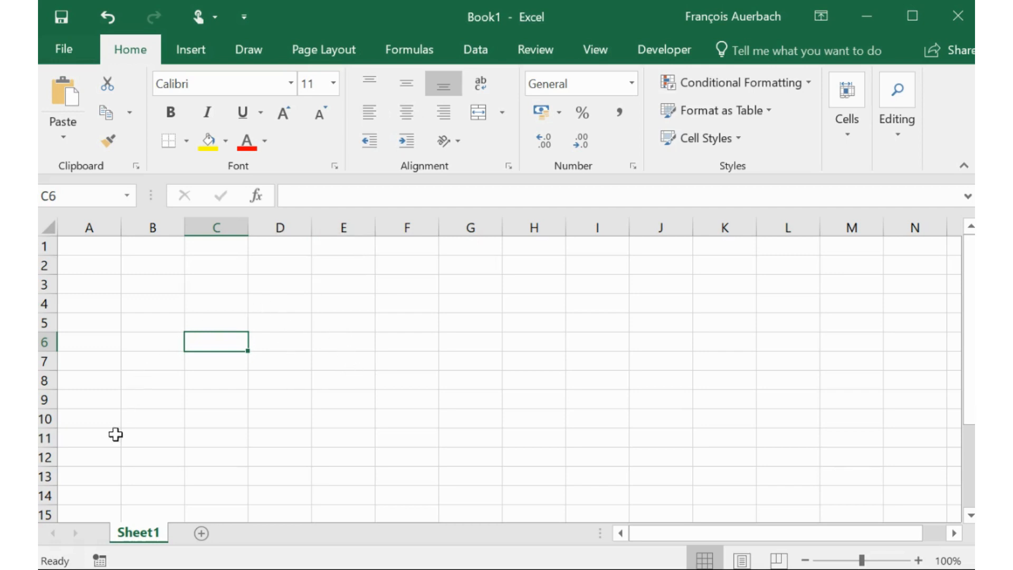
# Add a second worksheet to the workbook and return to Sheet1.
pyautogui.click(201, 533)
pyautogui.click(133, 541)
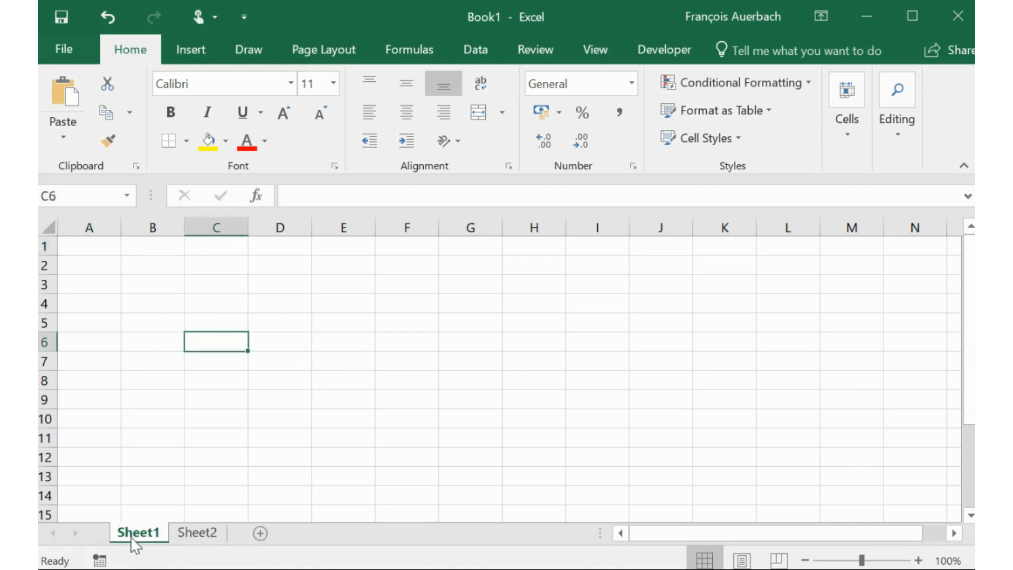
pyautogui.click(182, 537)
pyautogui.click(138, 534)
# Enter the headers ID in cell B3 and Name in cell C3.
pyautogui.click(171, 289)
pyautogui.click(277, 281)
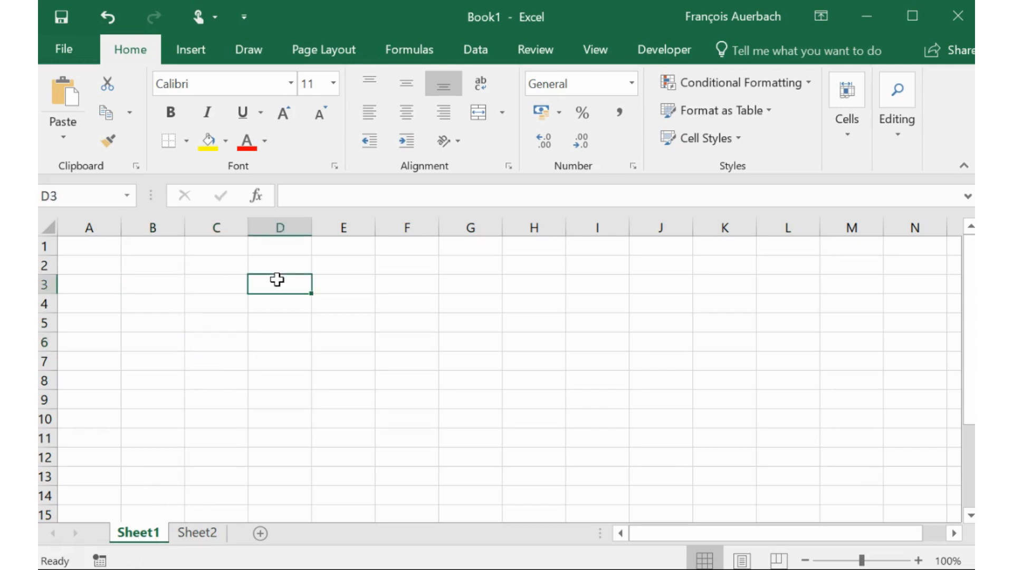
pyautogui.click(153, 286)
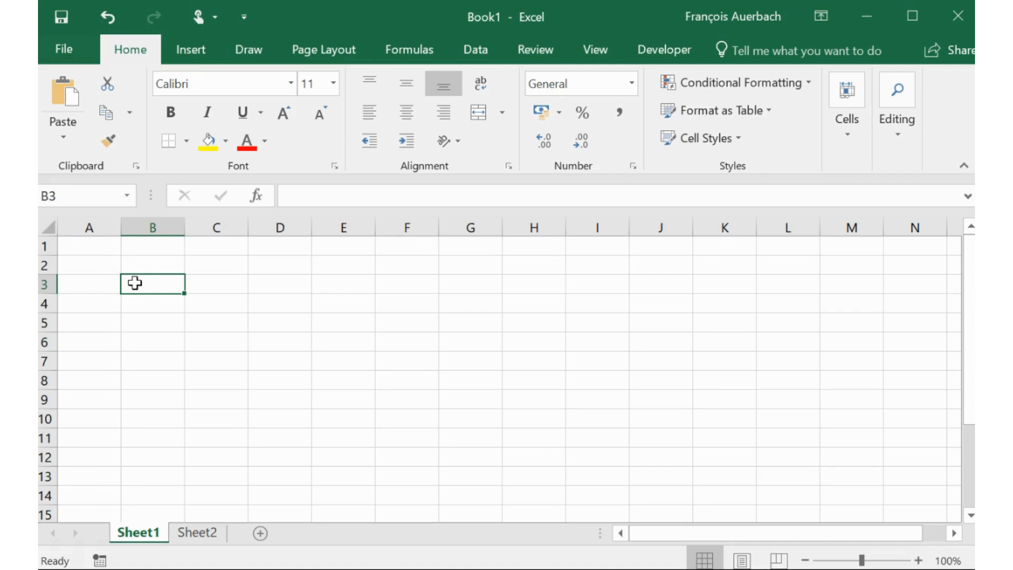
pyautogui.write('ID')
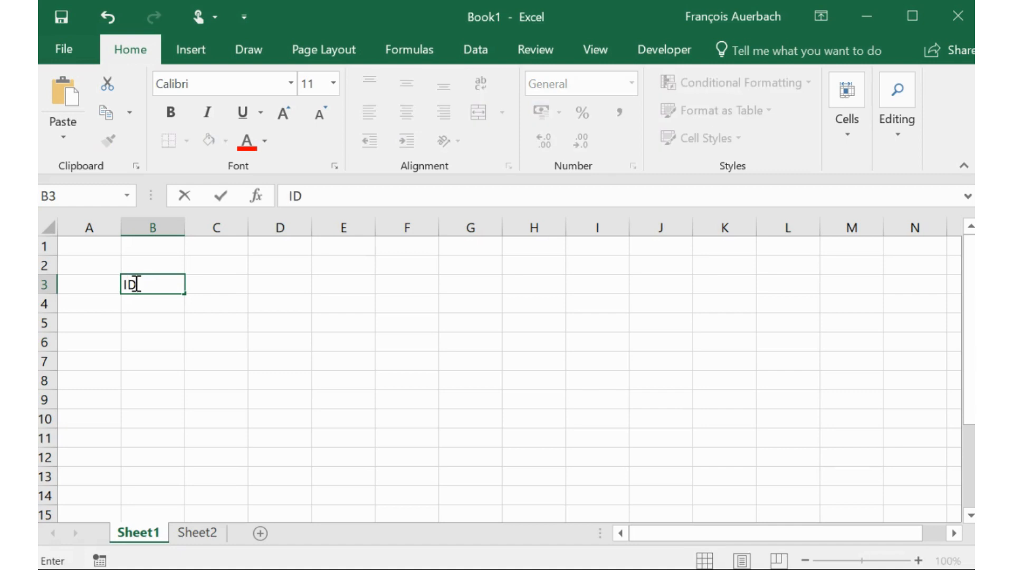
pyautogui.press('Tab')
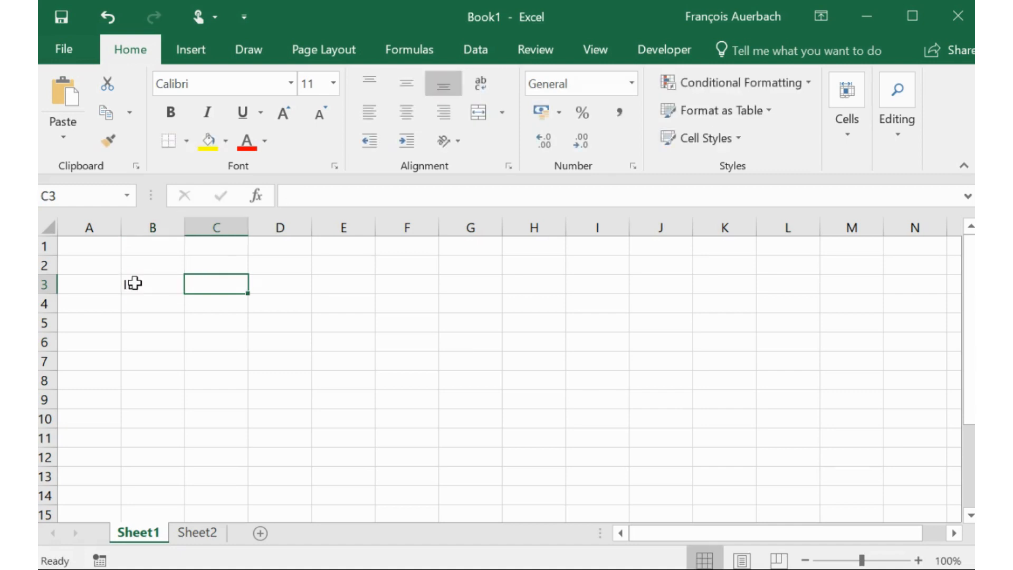
pyautogui.write('Name')
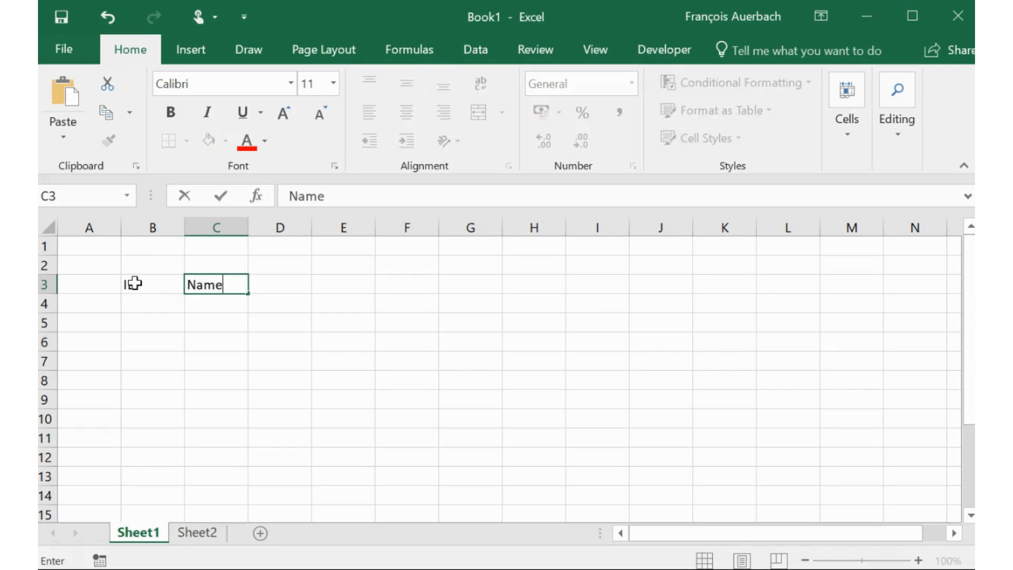
pyautogui.press('Tab')
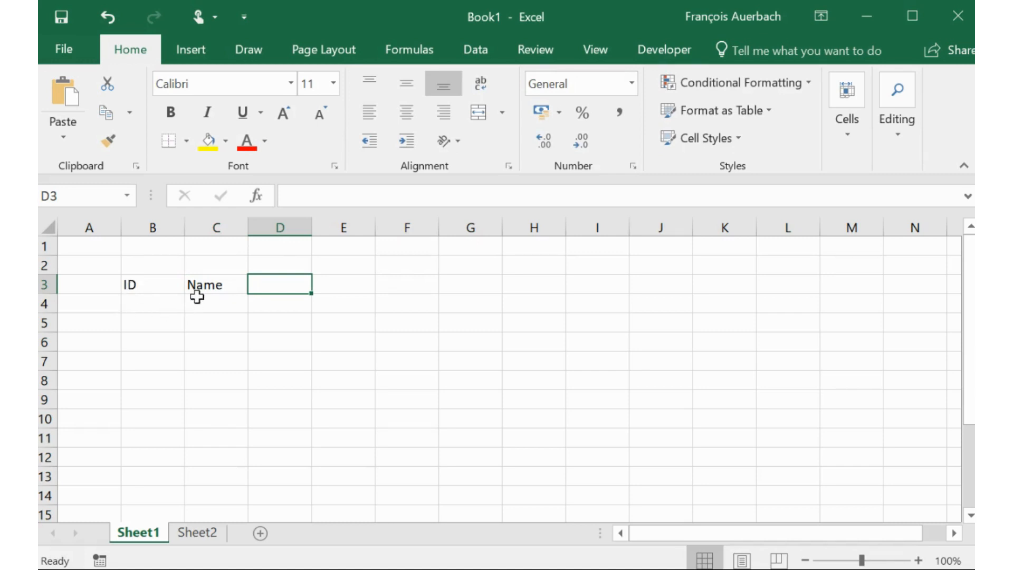
pyautogui.click(210, 285)
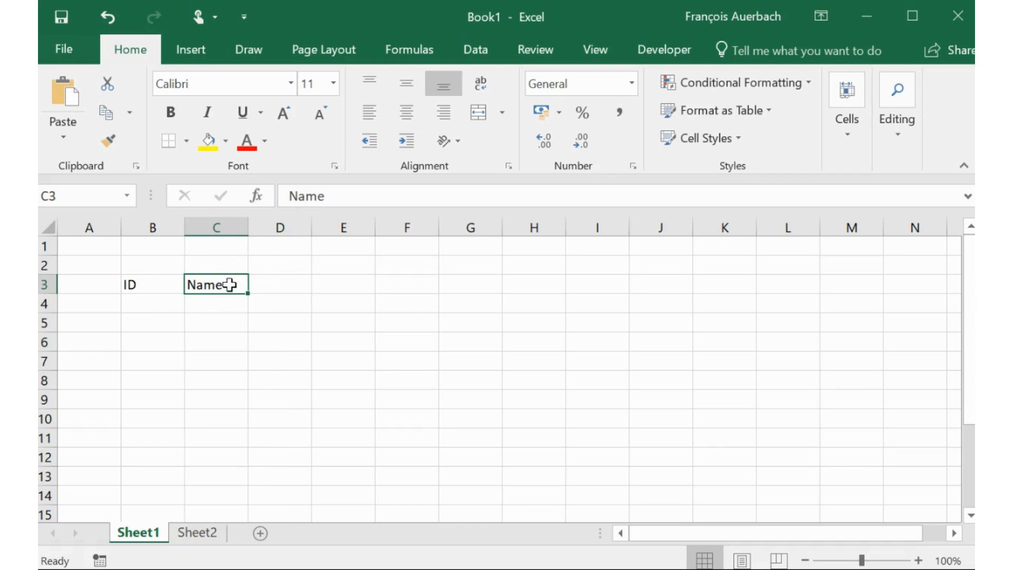
pyautogui.click(335, 201)
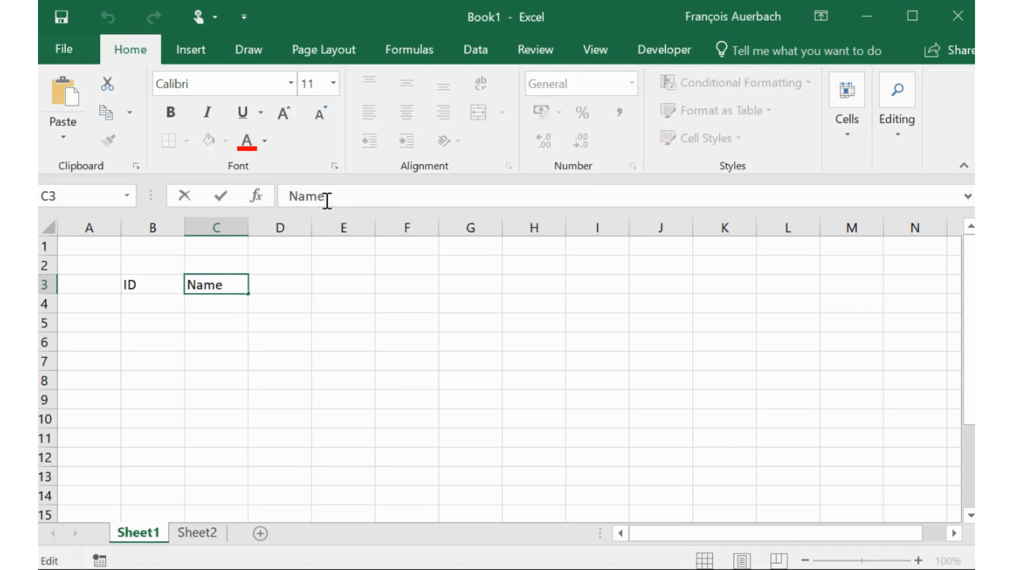
pyautogui.click(293, 198)
pyautogui.write('First')
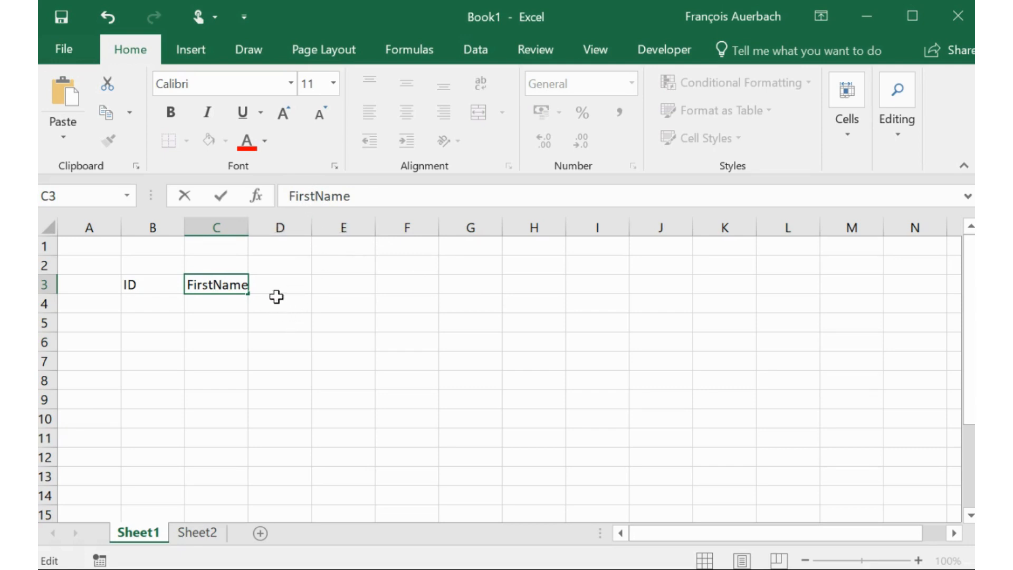
pyautogui.click(183, 199)
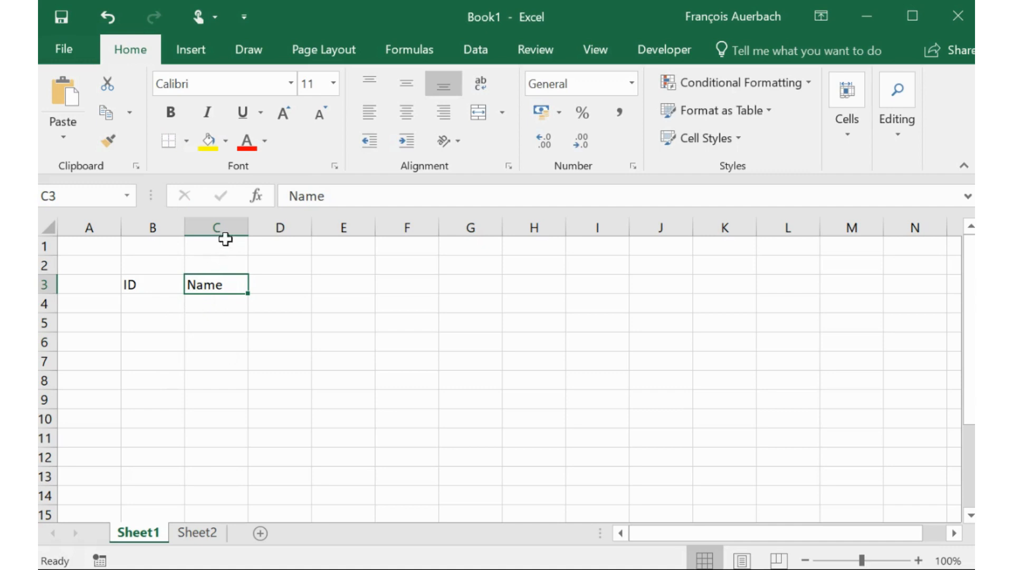
# Change the header in cell C3 to Last Name.
pyautogui.click(289, 195)
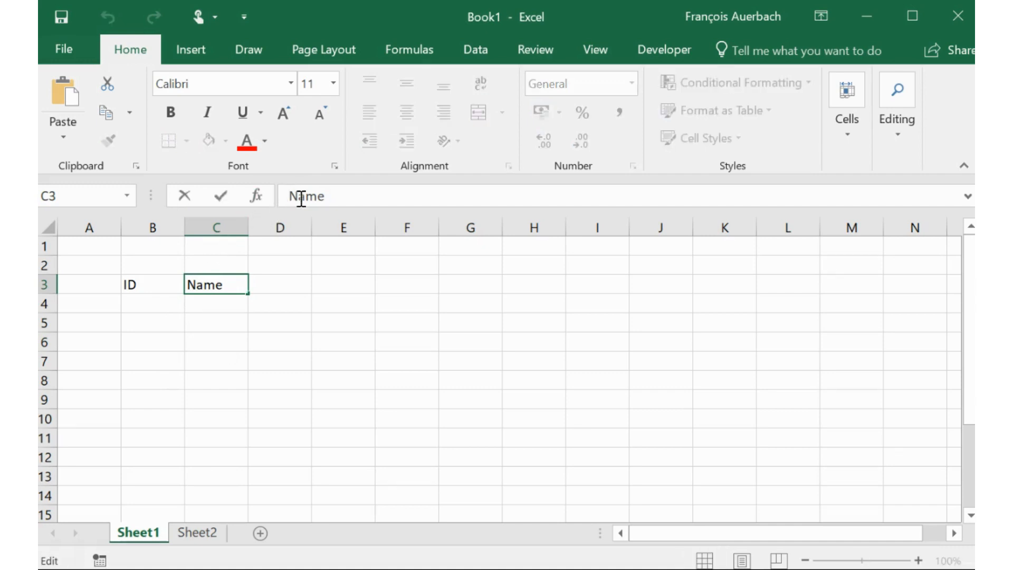
pyautogui.write('Last')
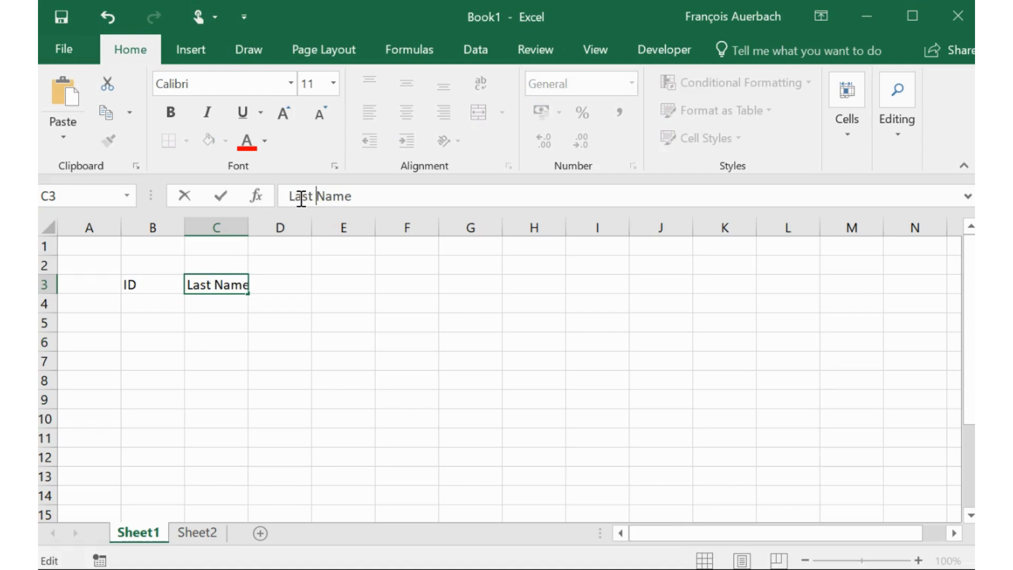
pyautogui.press('Return')
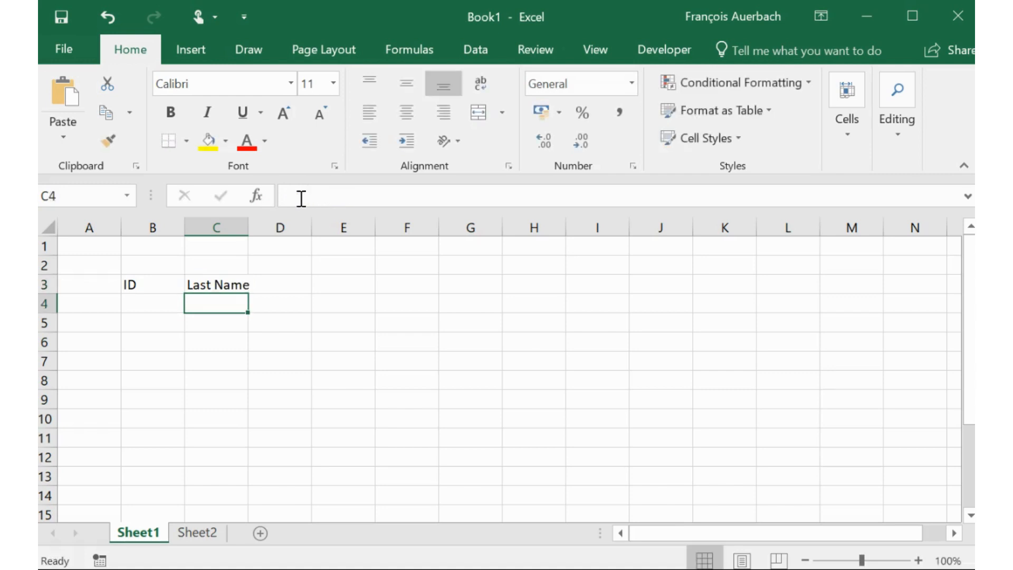
# Enter the header First Name in cell D3.
pyautogui.press('Up')
pyautogui.press('Right')
pyautogui.write('F')
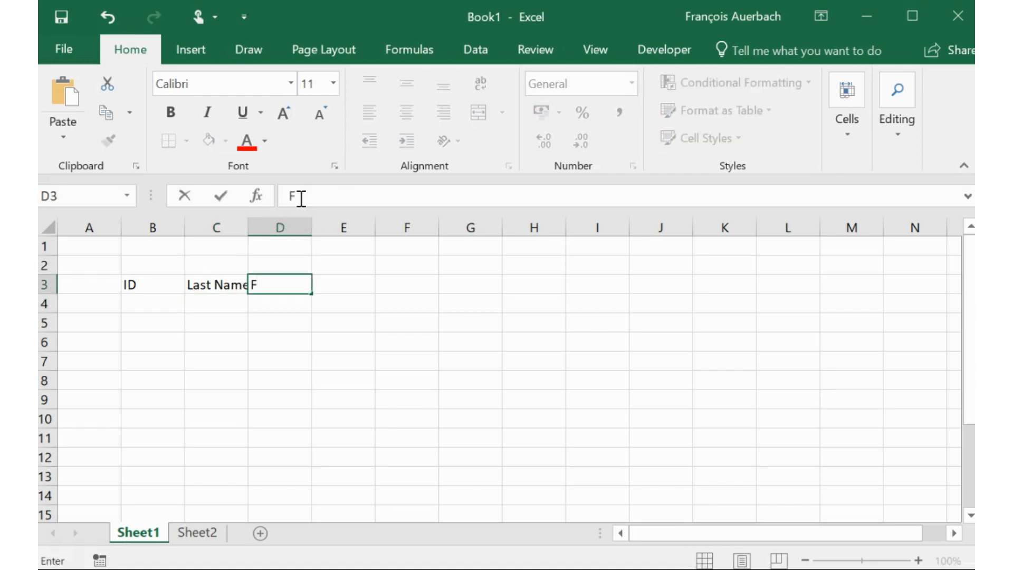
pyautogui.write('irst Name')
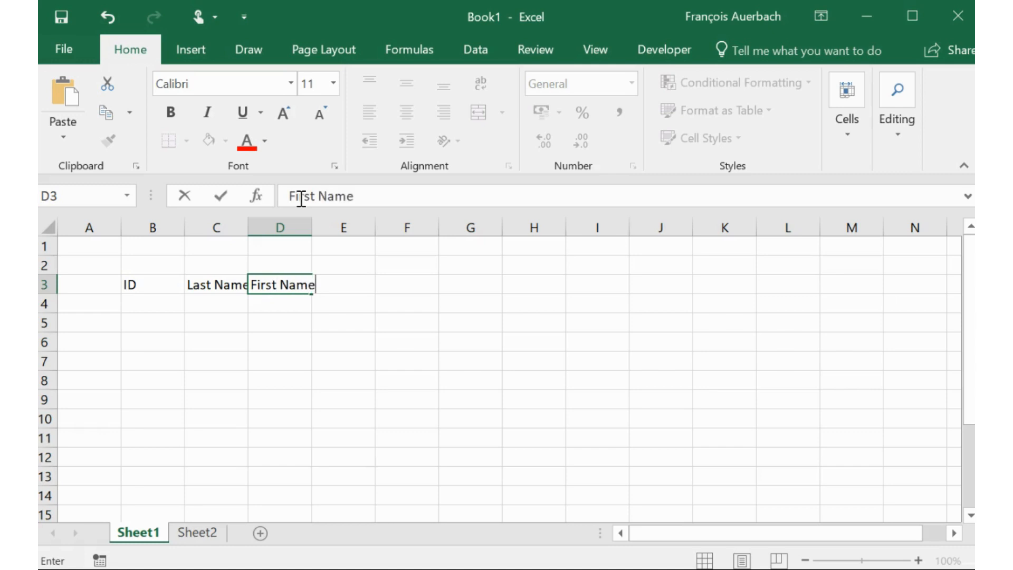
pyautogui.press('Return')
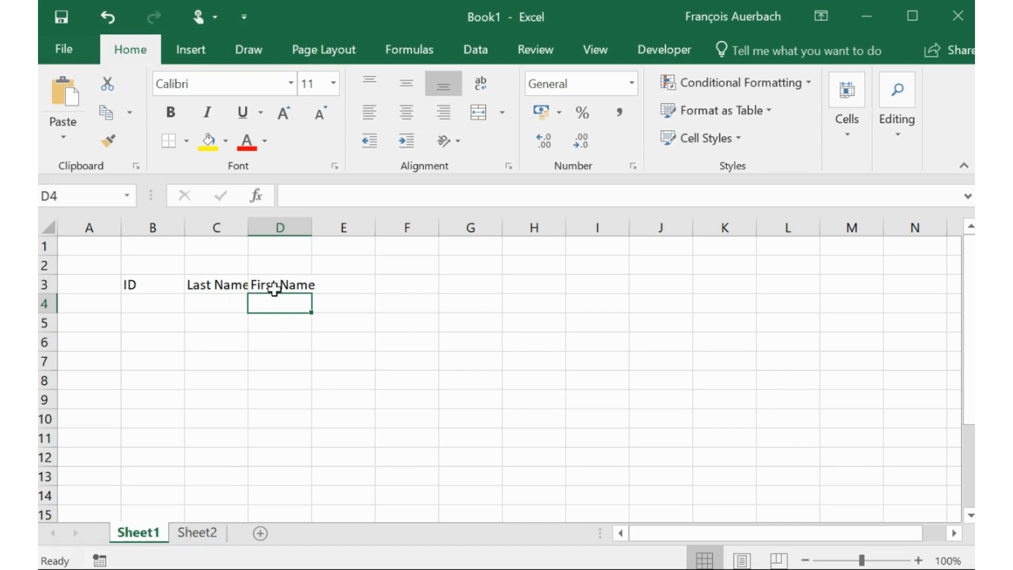
# Enter the header Attendance in cell E3.
pyautogui.click(347, 290)
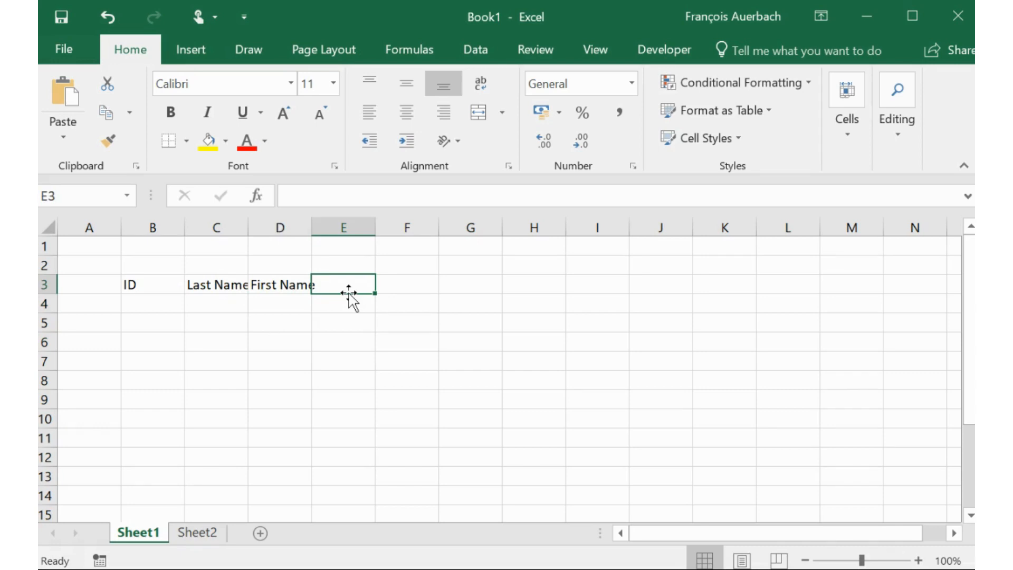
pyautogui.write('Attendan')
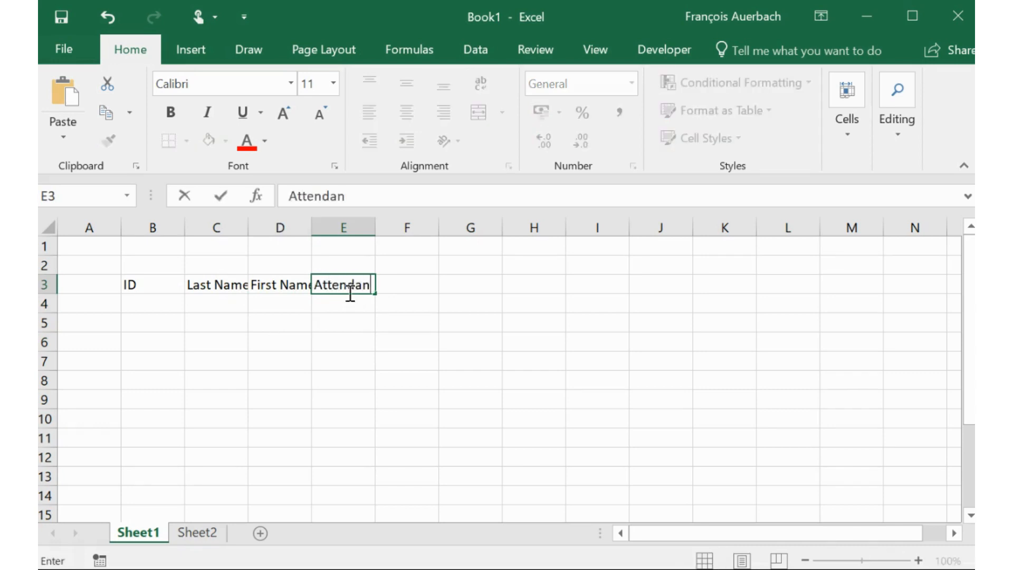
pyautogui.write('ce')
pyautogui.press('Tab')
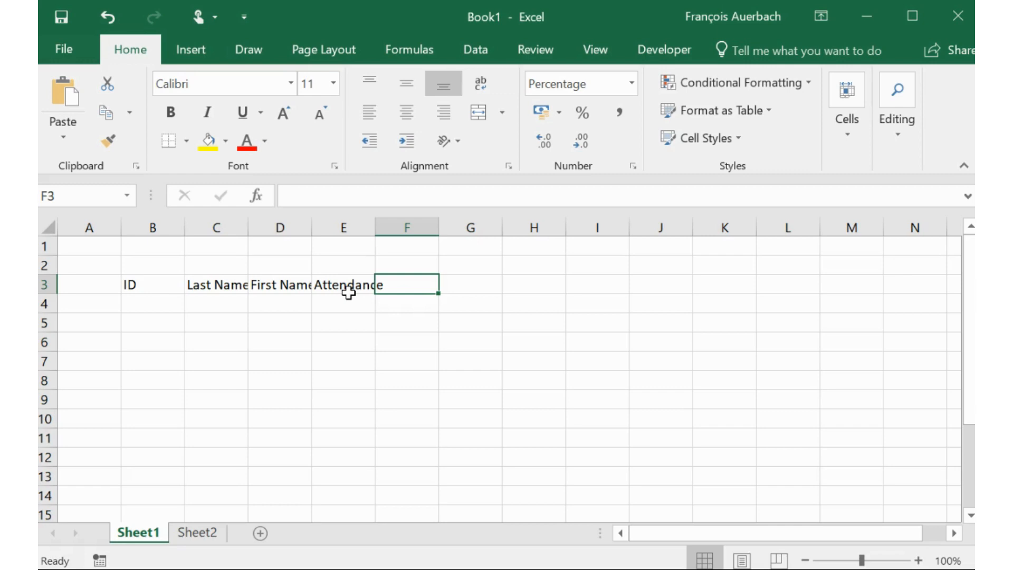
# Enter the header Assignment in cell F3.
pyautogui.write('Assignment')
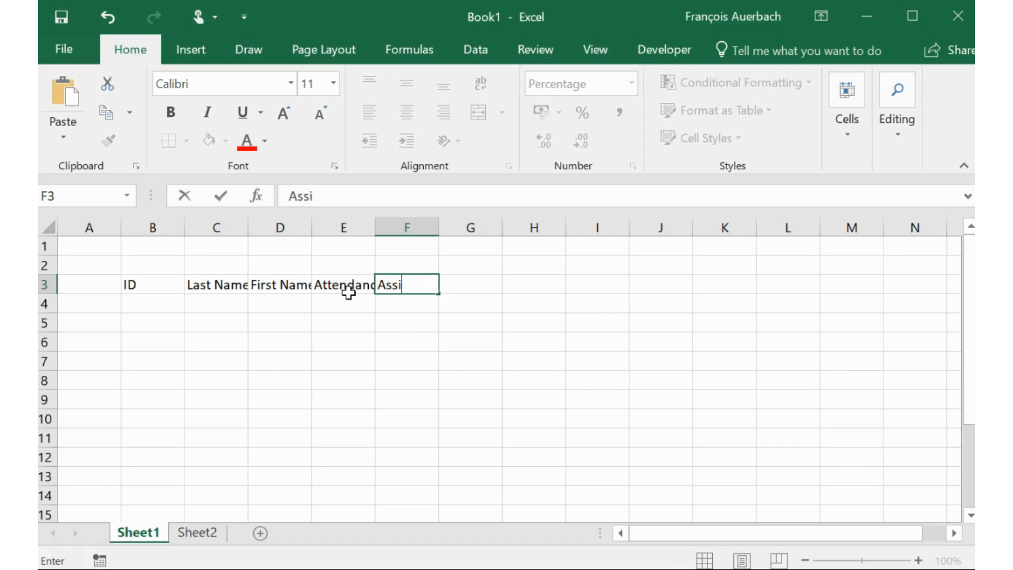
pyautogui.click(349, 295)
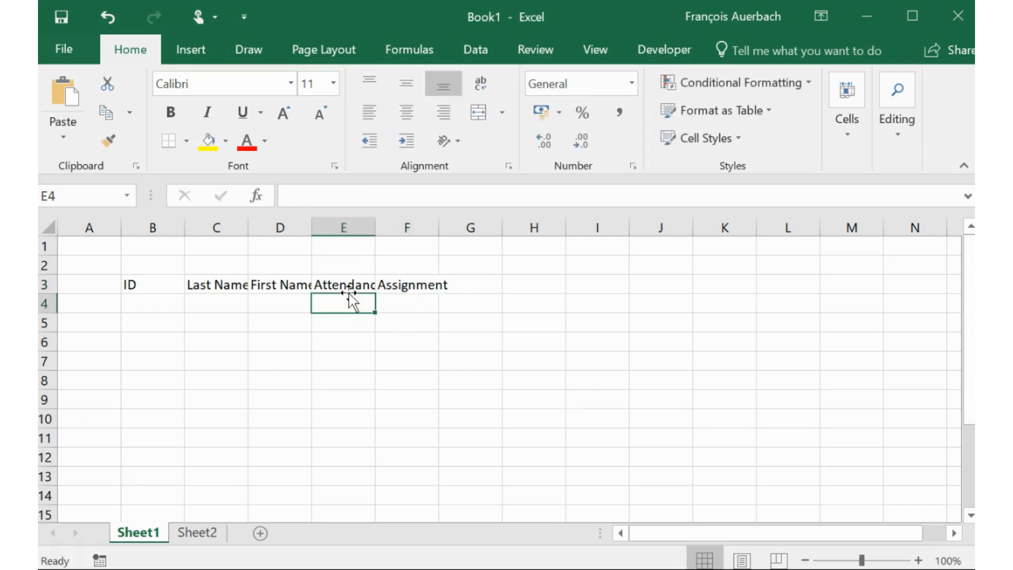
pyautogui.click(352, 277)
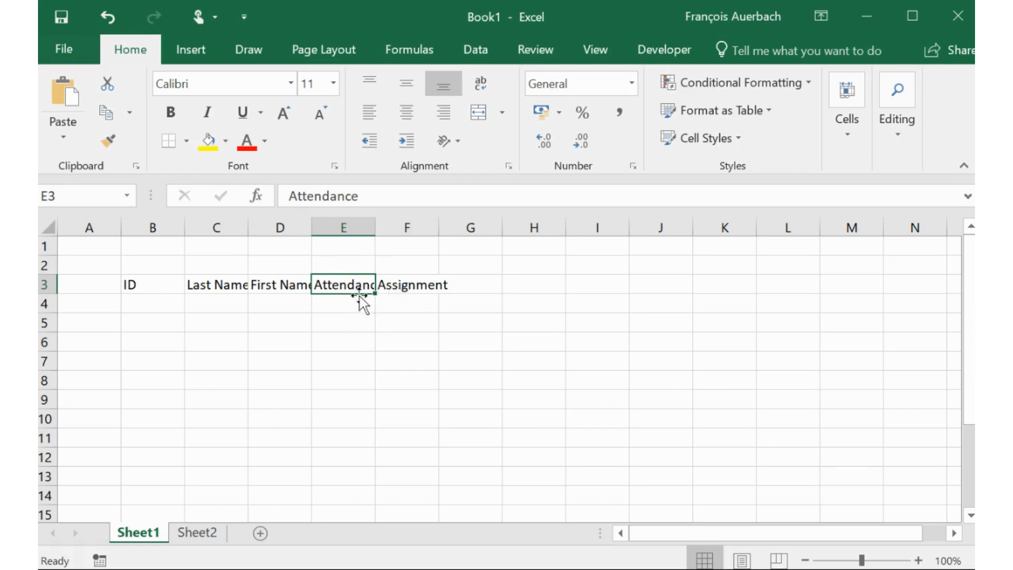
# Widen columns C, D, E and F so each row 3 header fits within its own column.
pyautogui.click(279, 286)
pyautogui.click(235, 285)
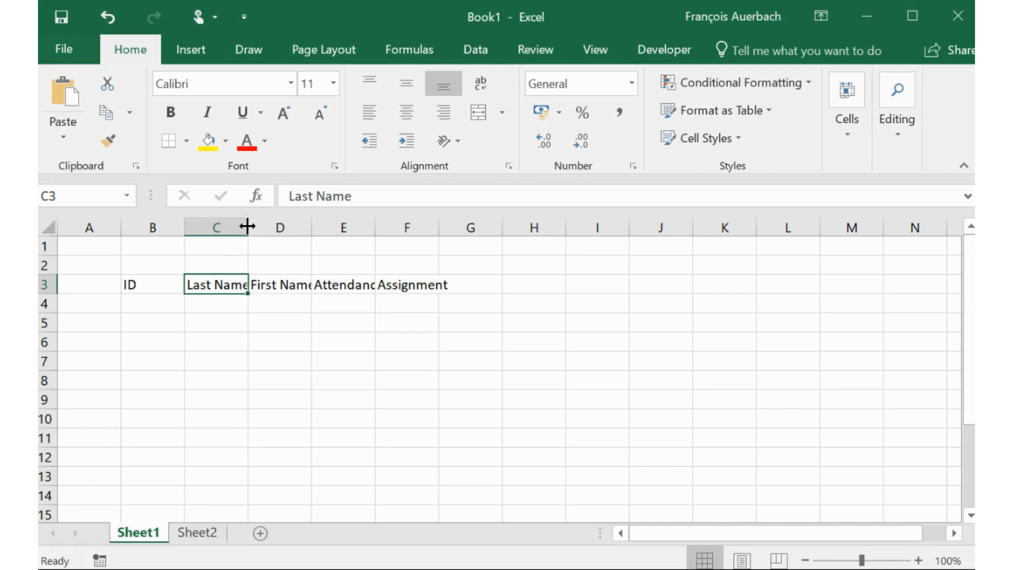
pyautogui.moveTo(247, 226); pyautogui.dragTo(268, 228)
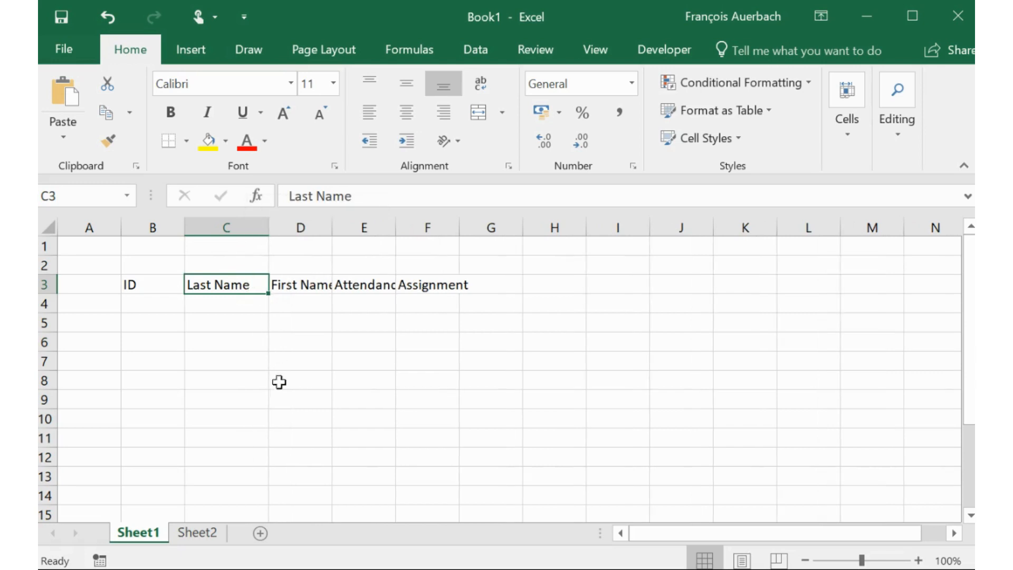
pyautogui.click(303, 284)
pyautogui.moveTo(326, 224); pyautogui.dragTo(358, 222)
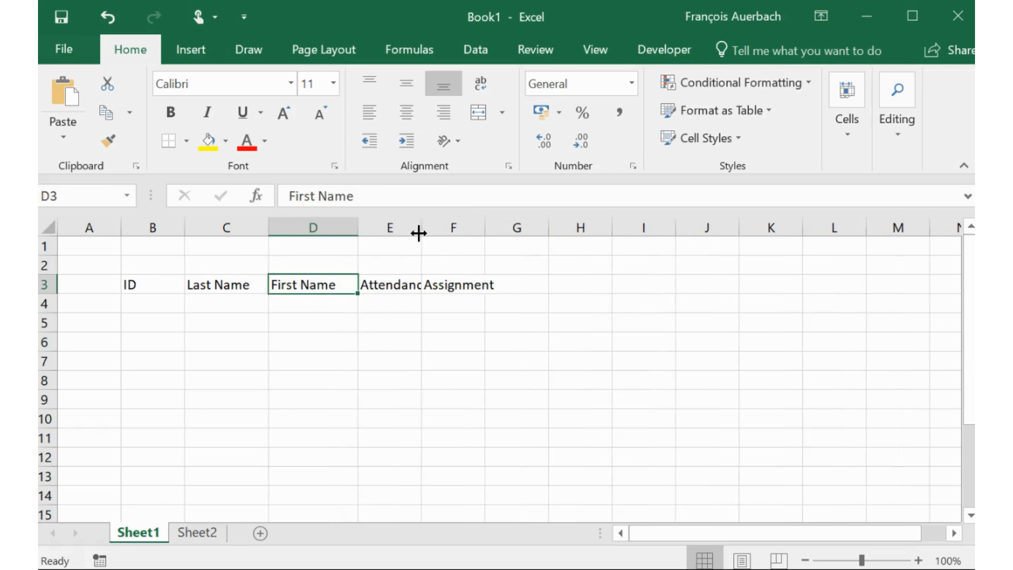
pyautogui.moveTo(422, 230); pyautogui.dragTo(455, 228)
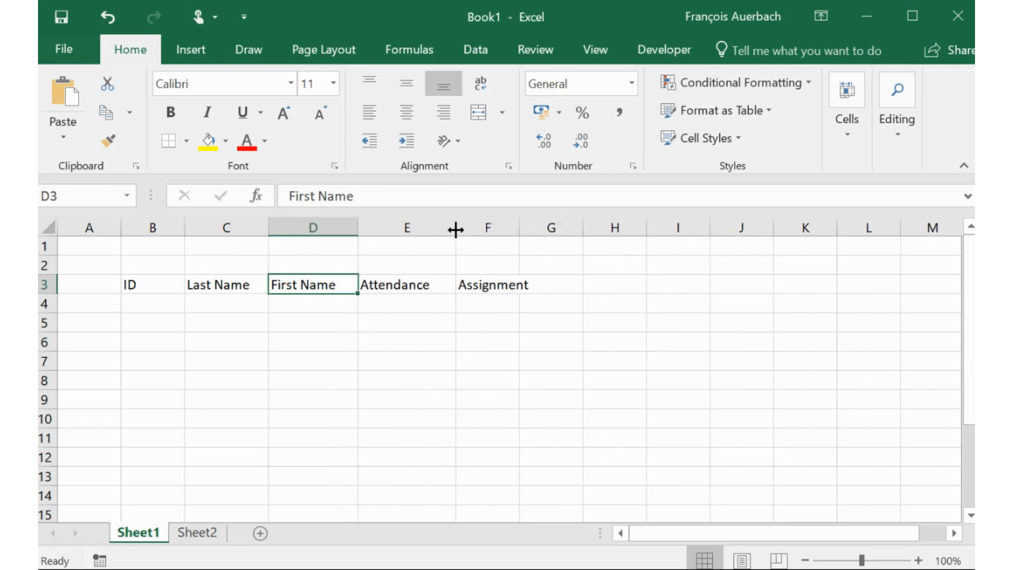
pyautogui.moveTo(527, 227); pyautogui.dragTo(563, 227)
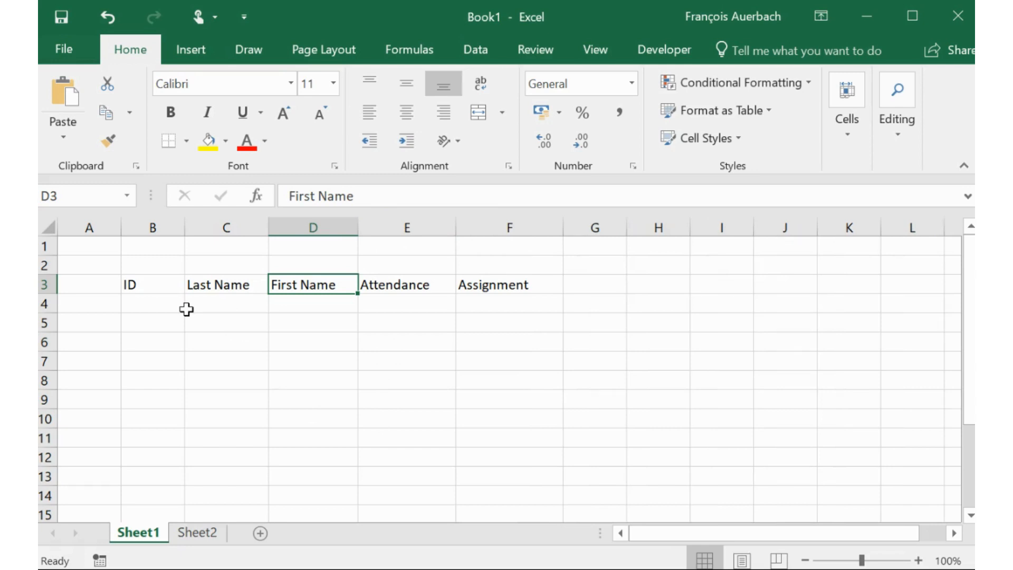
# Undo the width changes to columns C through F and the Assignment entry in F3.
pyautogui.click(111, 17)
pyautogui.click(111, 17)
pyautogui.click(110, 17)
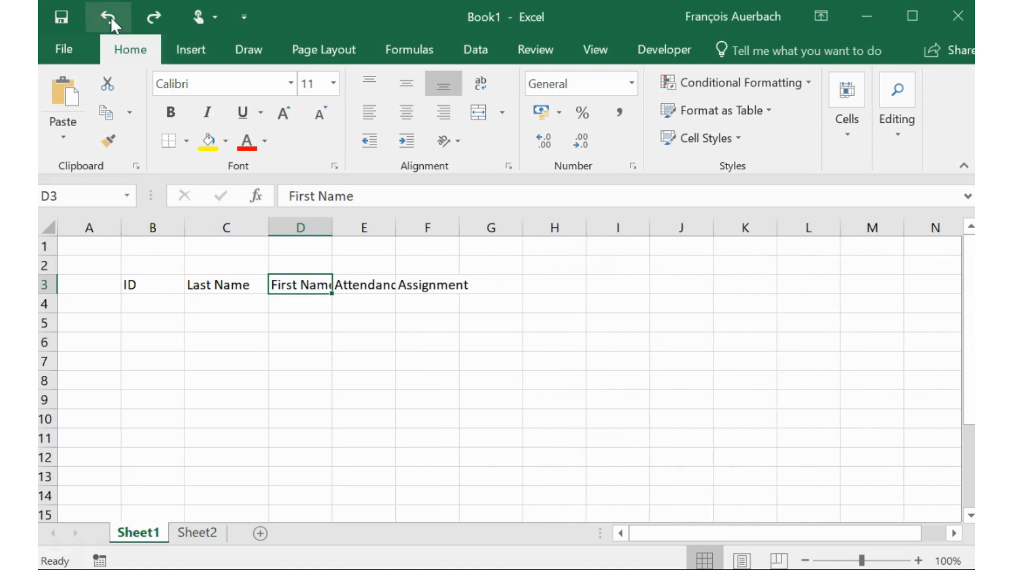
pyautogui.click(111, 17)
pyautogui.click(111, 17)
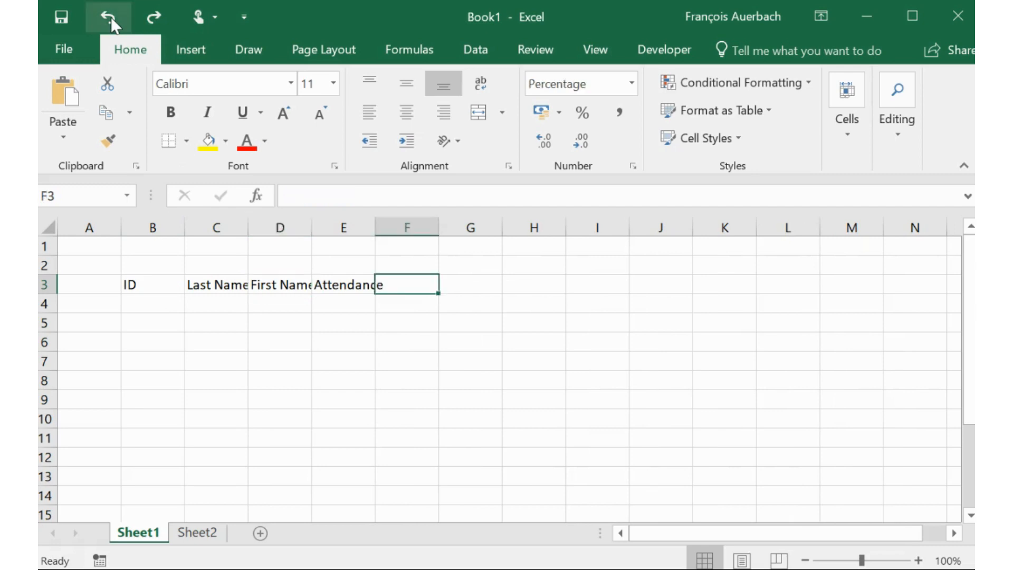
# Give column C a slightly larger exact column width so the Last Name header fits.
pyautogui.click(209, 226)
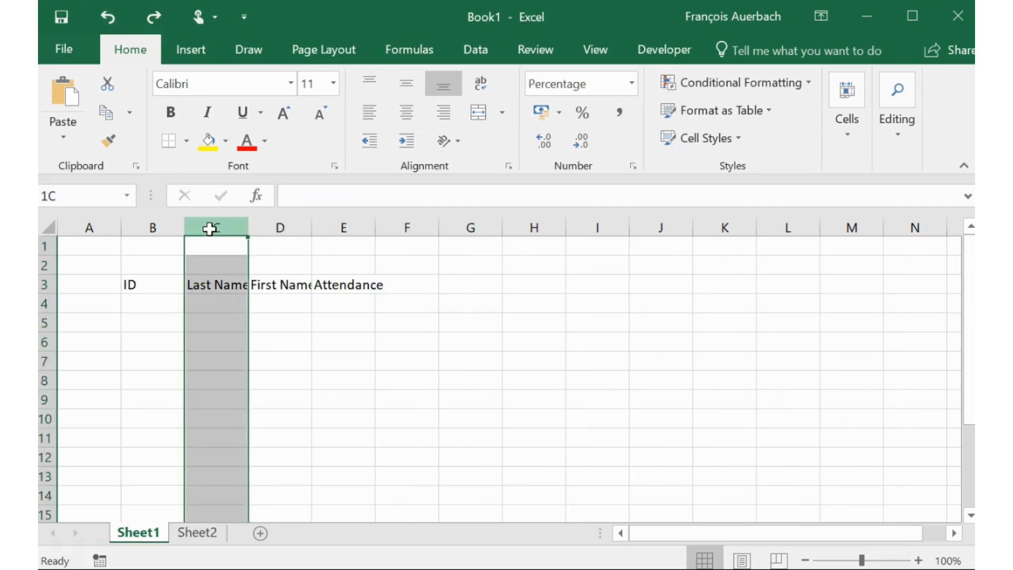
pyautogui.click(212, 293)
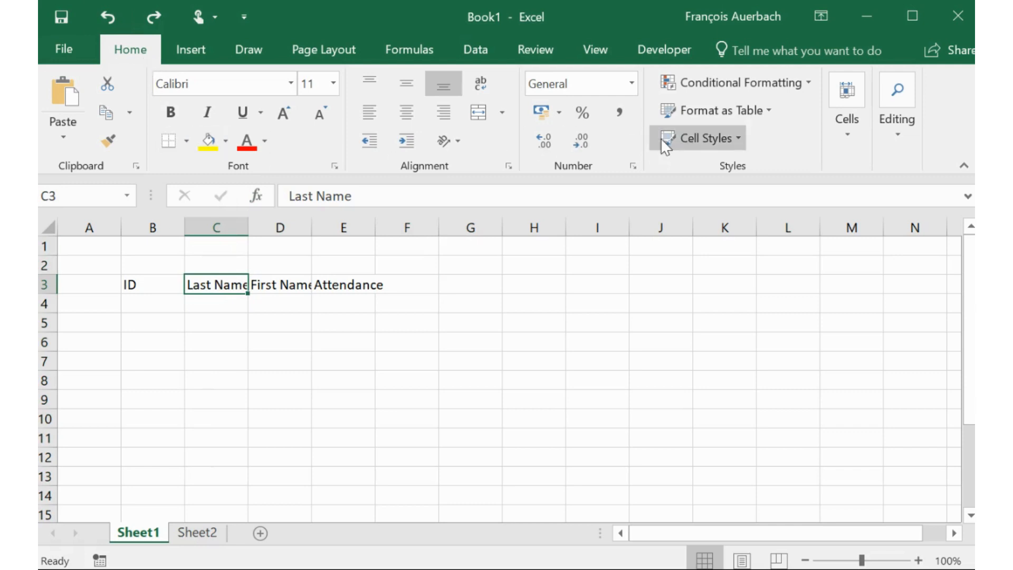
pyautogui.click(848, 138)
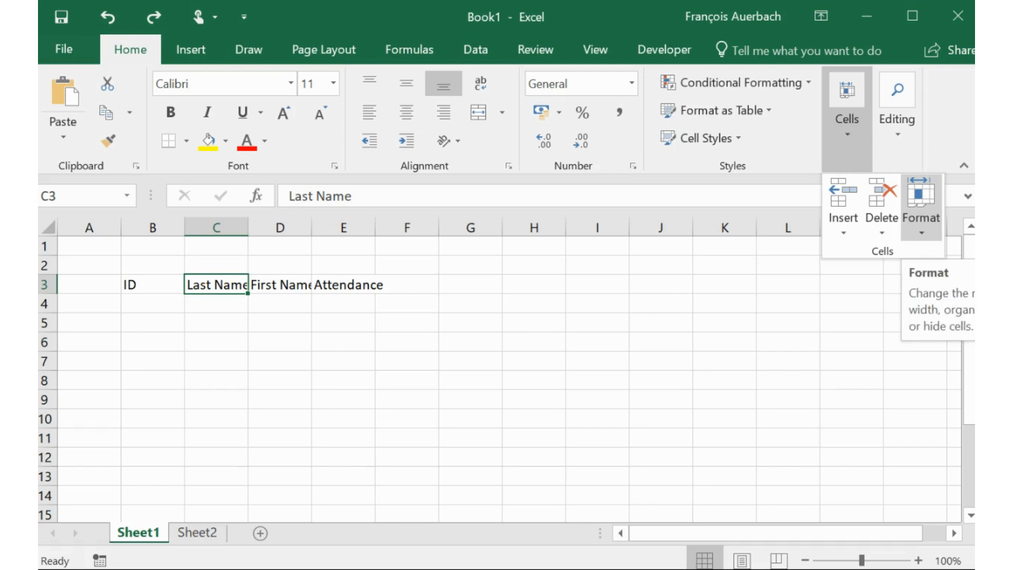
pyautogui.click(920, 208)
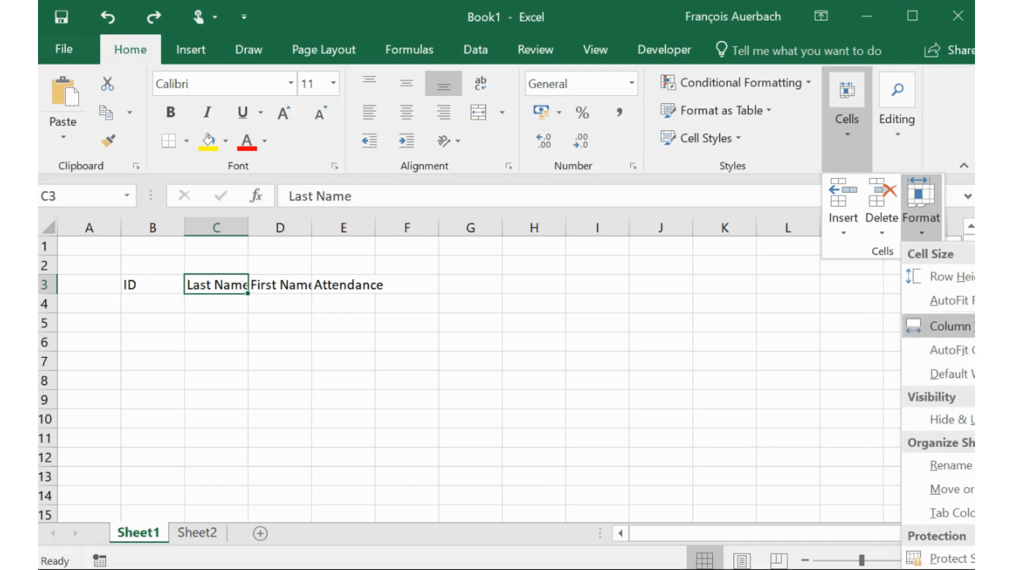
pyautogui.click(948, 326)
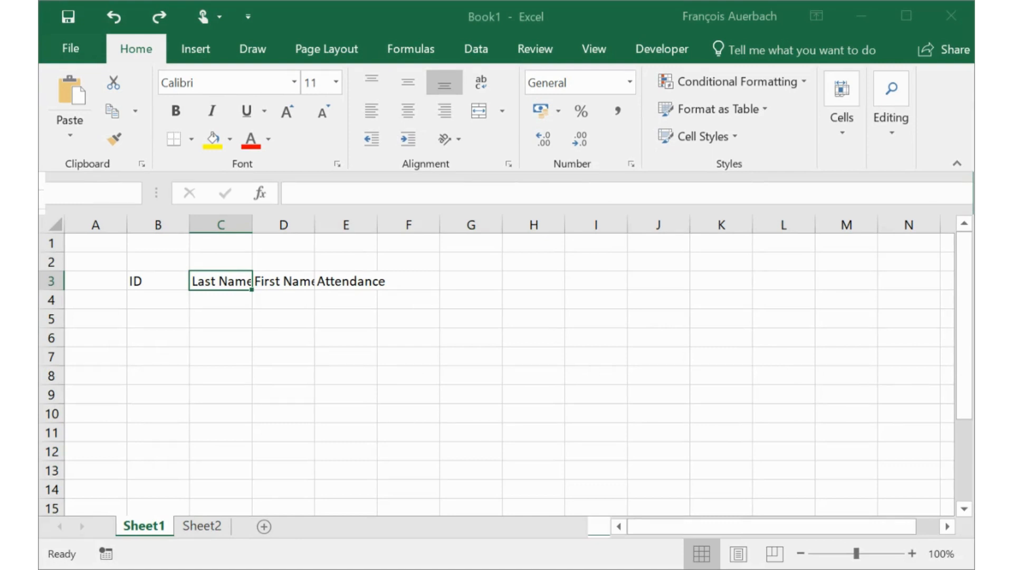
pyautogui.click(603, 447)
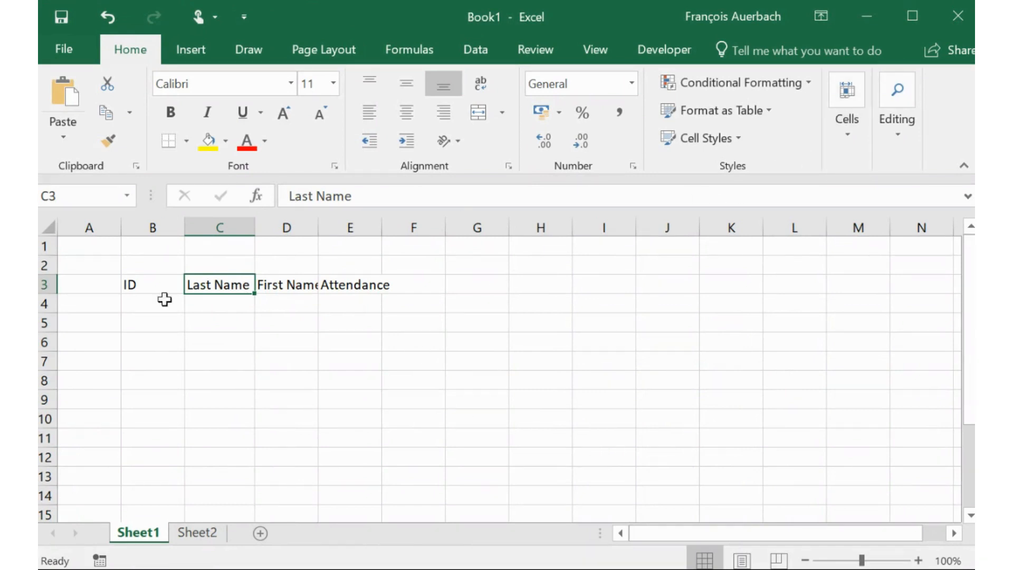
# AutoFit the width of column C to the Last Name header in C3.
pyautogui.click(851, 134)
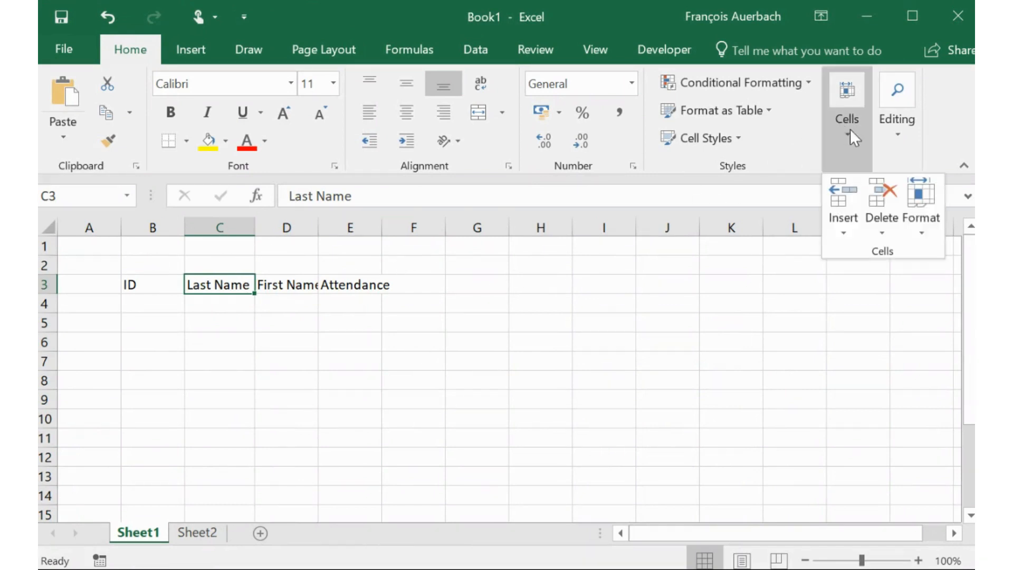
pyautogui.click(921, 209)
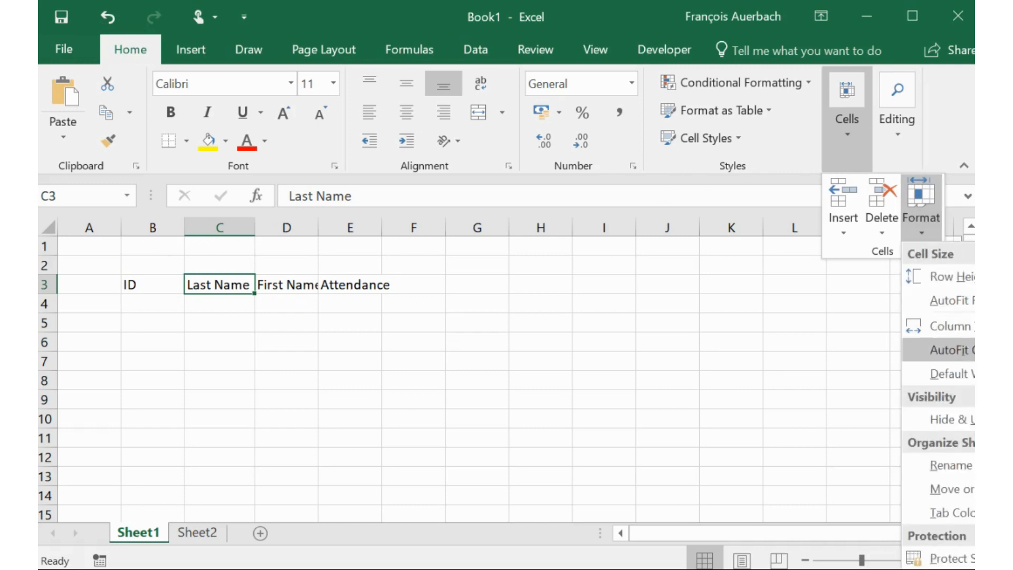
pyautogui.click(950, 350)
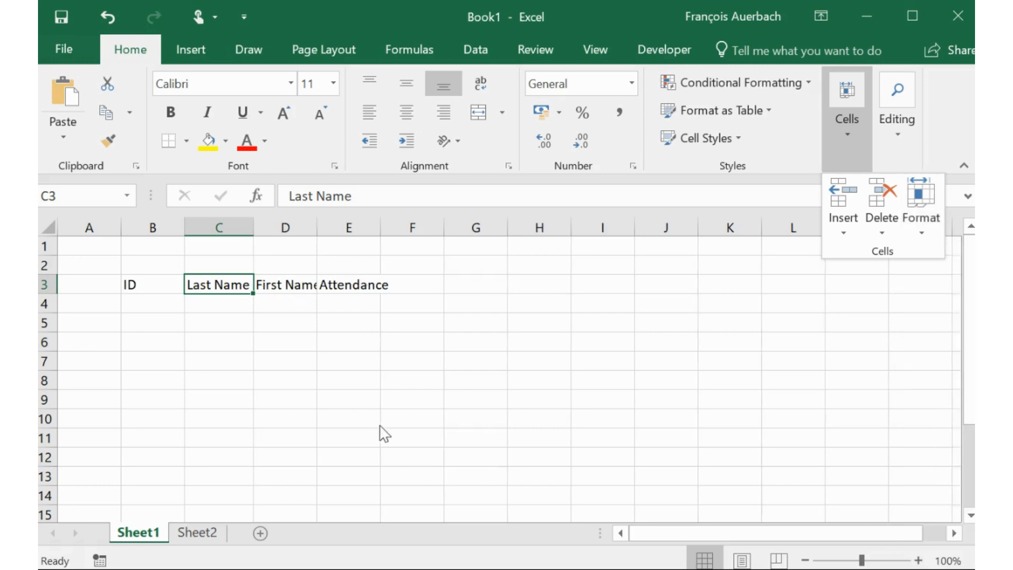
# Widen columns C through F together to one equal width that leaves room around the row 3 headers.
pyautogui.click(237, 227)
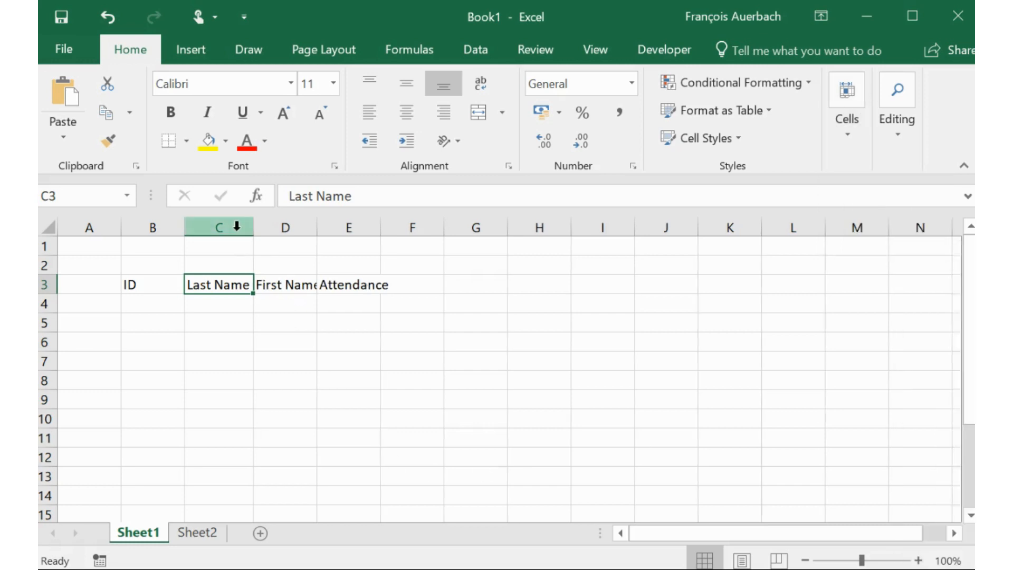
pyautogui.click(204, 228)
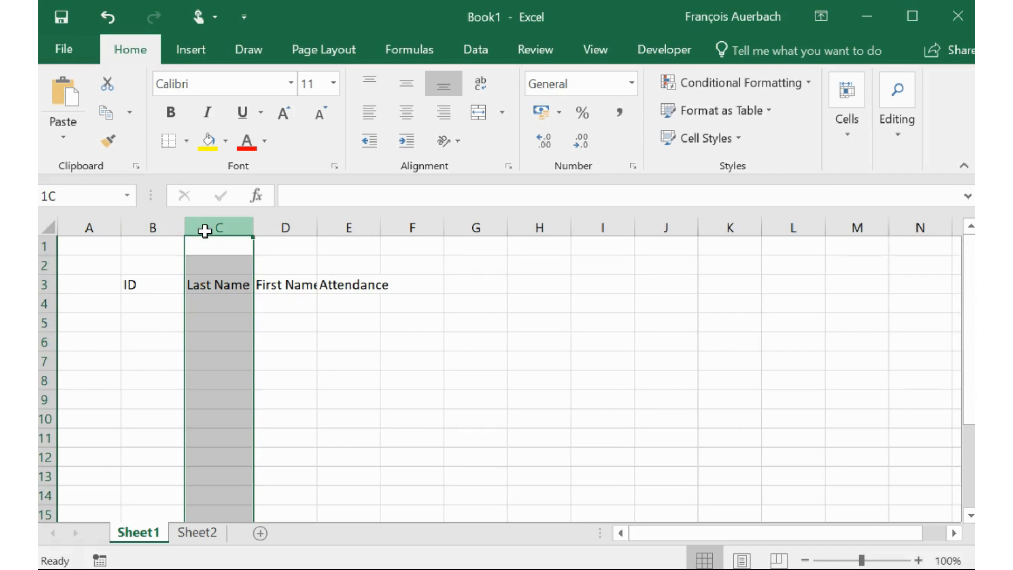
pyautogui.moveTo(205, 230); pyautogui.dragTo(414, 224)
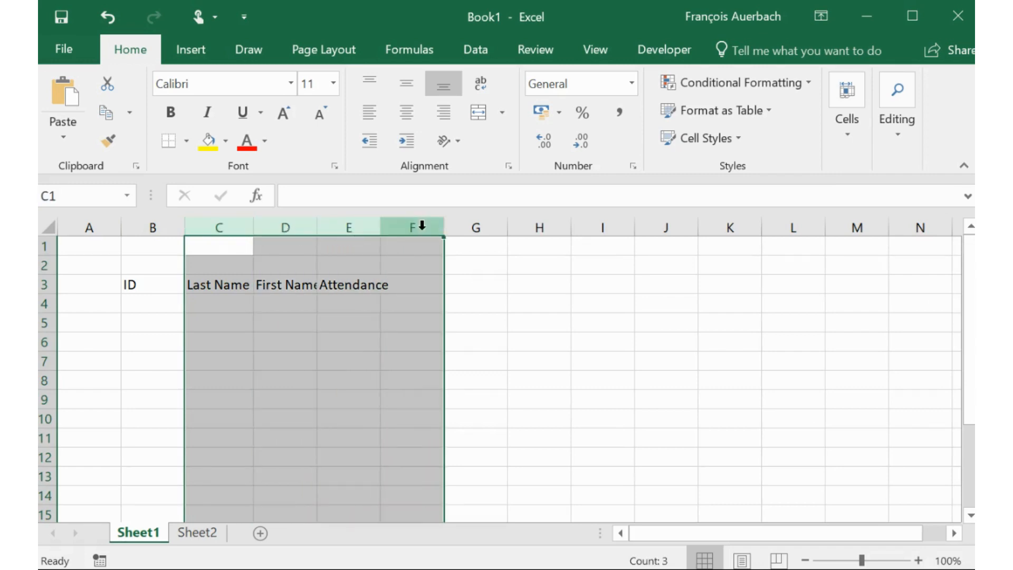
pyautogui.moveTo(258, 231); pyautogui.dragTo(281, 233)
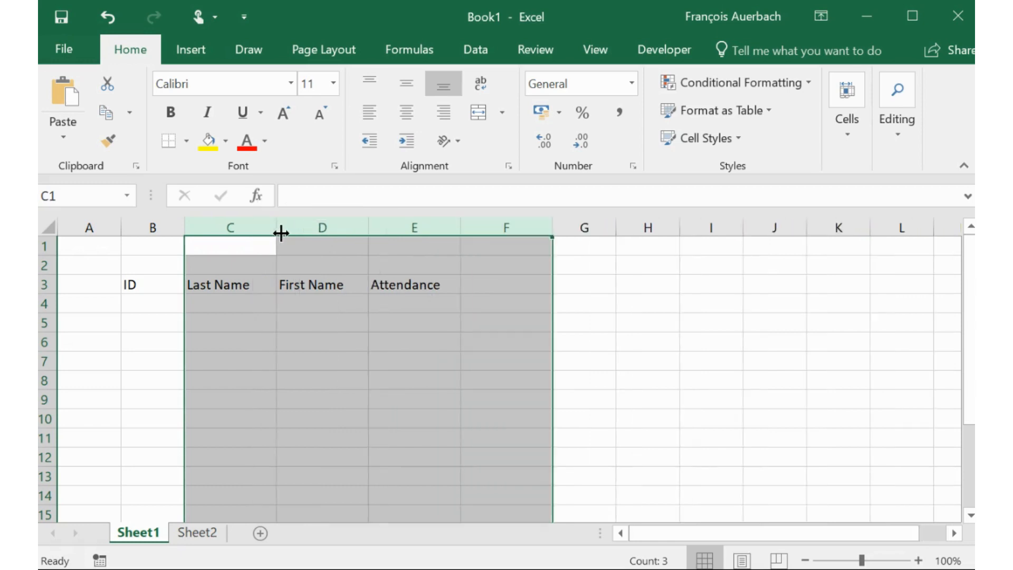
pyautogui.click(264, 325)
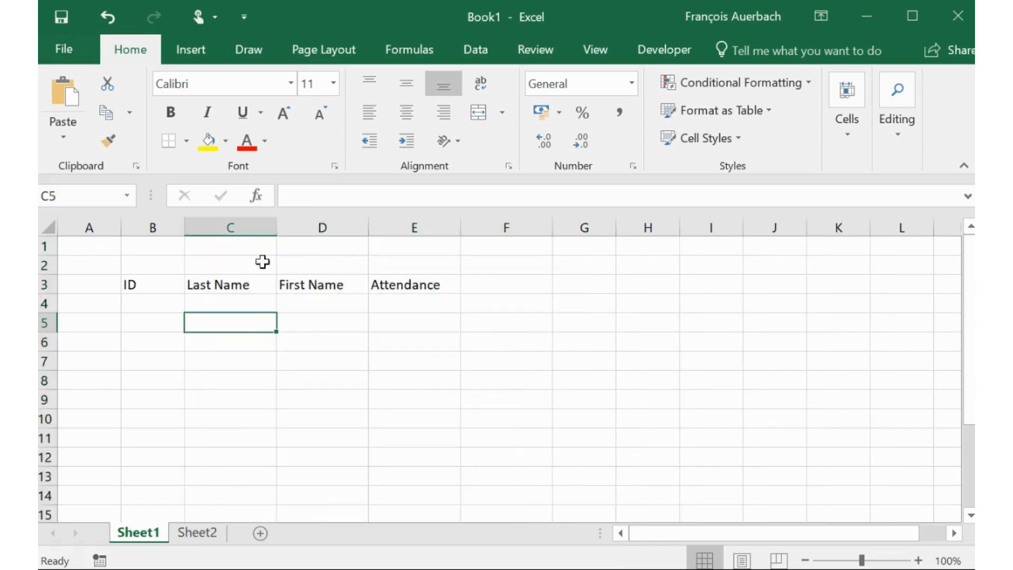
# Resize columns C through E together to an equal width just wide enough to show their headers in full.
pyautogui.click(264, 223)
pyautogui.moveTo(274, 227); pyautogui.dragTo(460, 227)
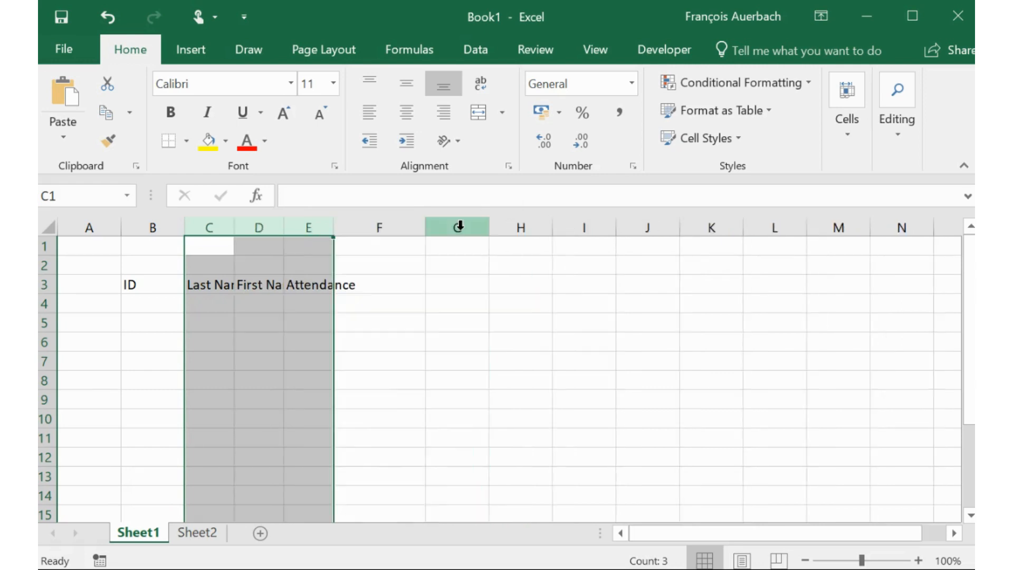
pyautogui.moveTo(334, 227); pyautogui.dragTo(426, 227)
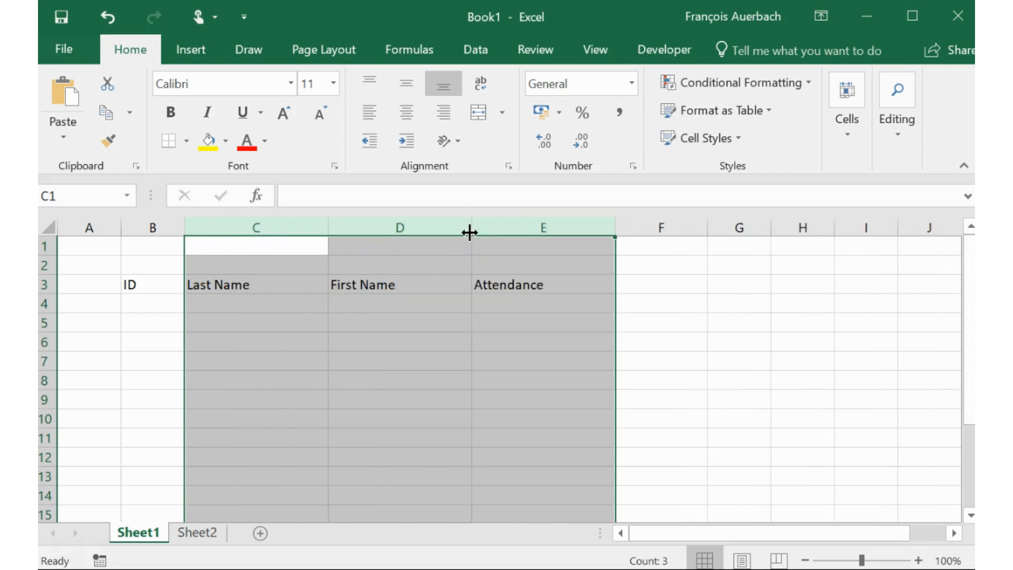
pyautogui.moveTo(615, 228); pyautogui.dragTo(556, 235)
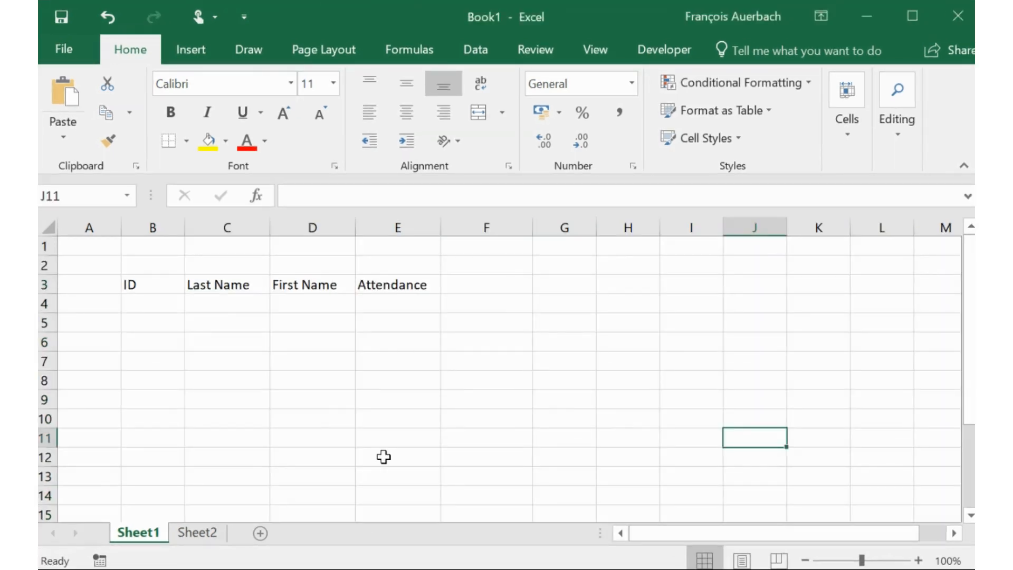
# Fill row 4 with the first student's ID in B4, given name in C4, surname in D4 and attendance Y in E4.
pyautogui.click(167, 309)
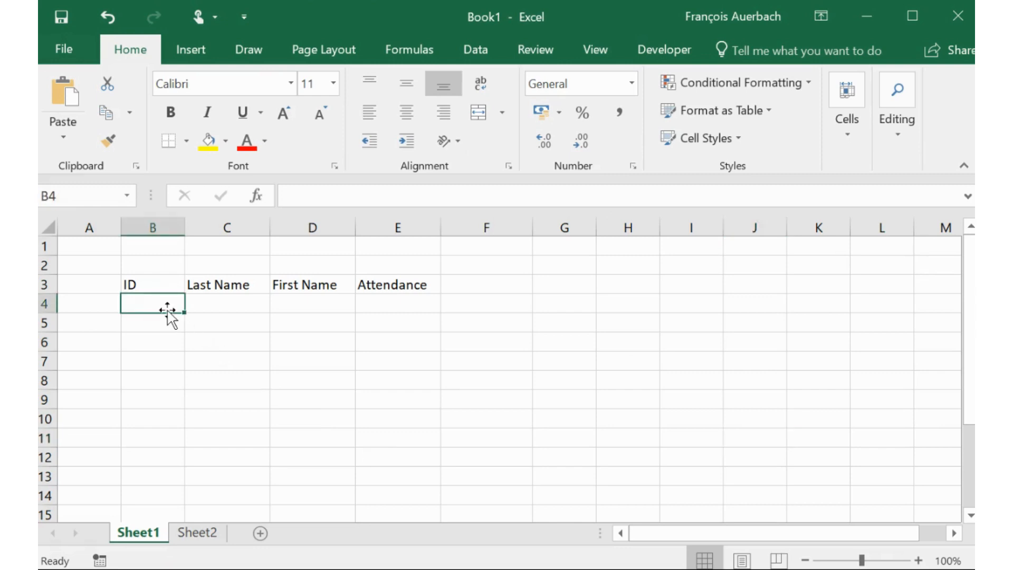
pyautogui.write('102')
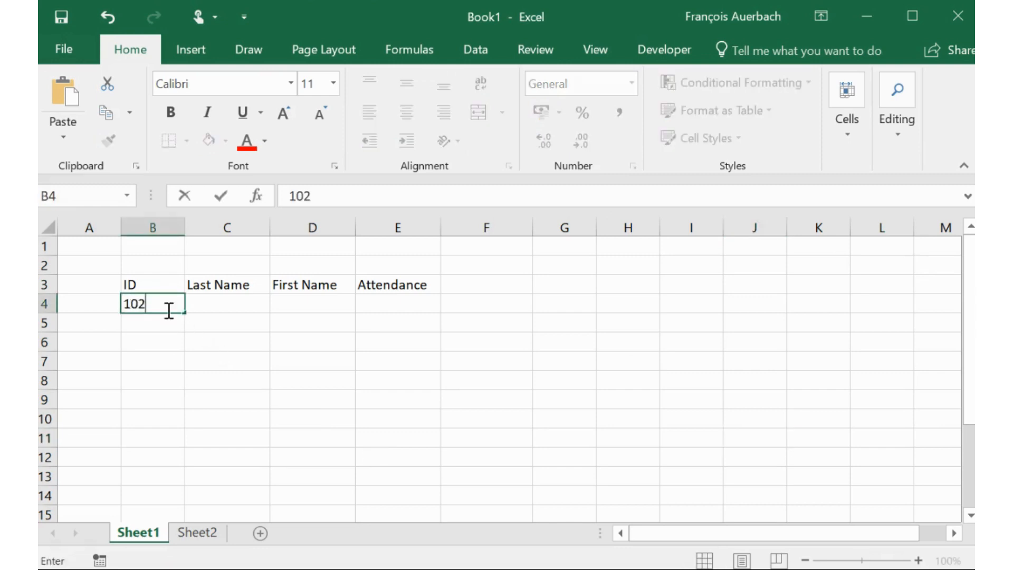
pyautogui.press('Tab')
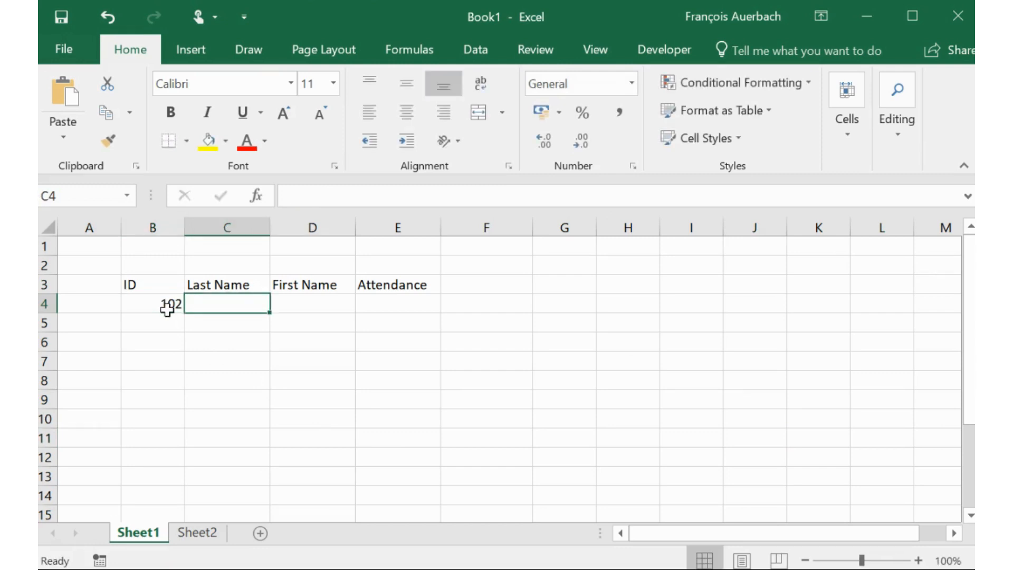
pyautogui.write('Ann')
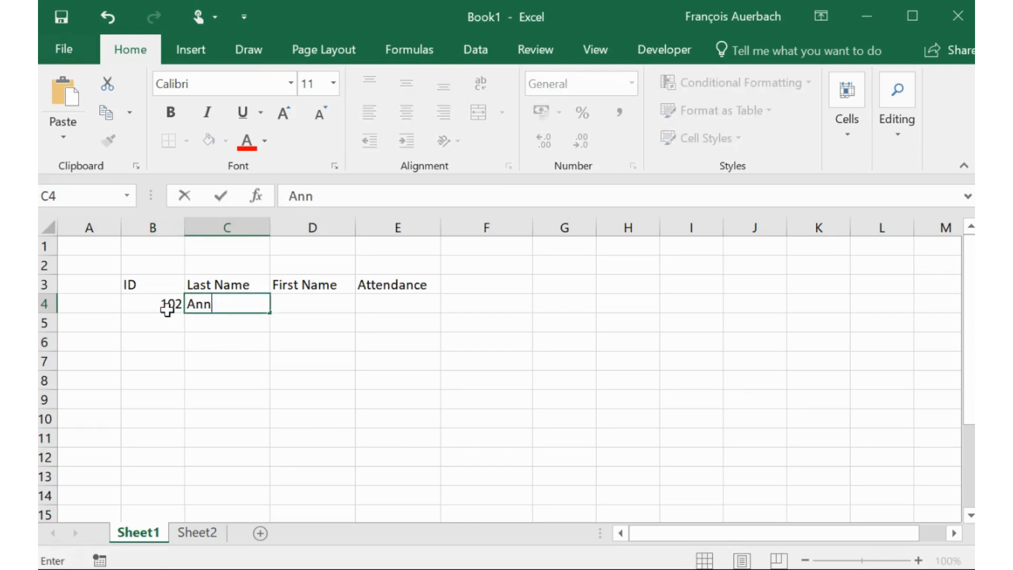
pyautogui.press('Tab')
pyautogui.write('Bourke')
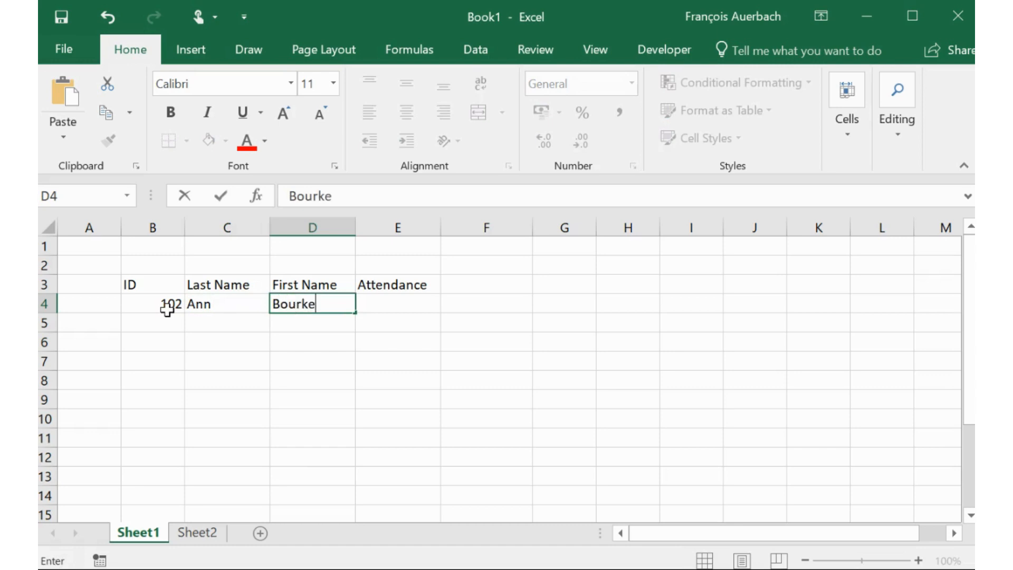
pyautogui.press('Tab')
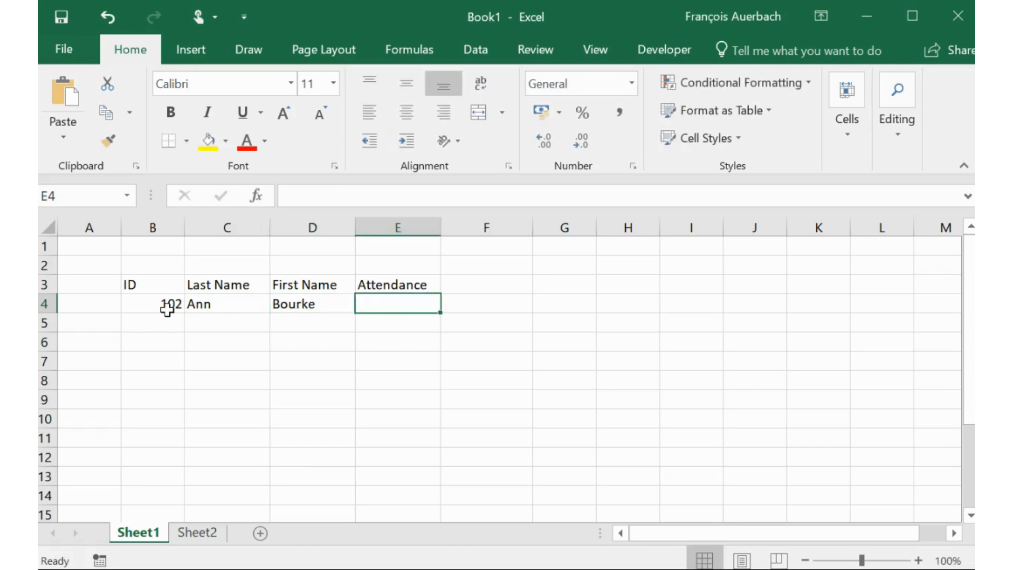
pyautogui.write('Y')
pyautogui.press('Return')
# Fill row 5 with the second student's ID in B5, given name in C5, surname in D5 and attendance N in E5.
pyautogui.click(169, 321)
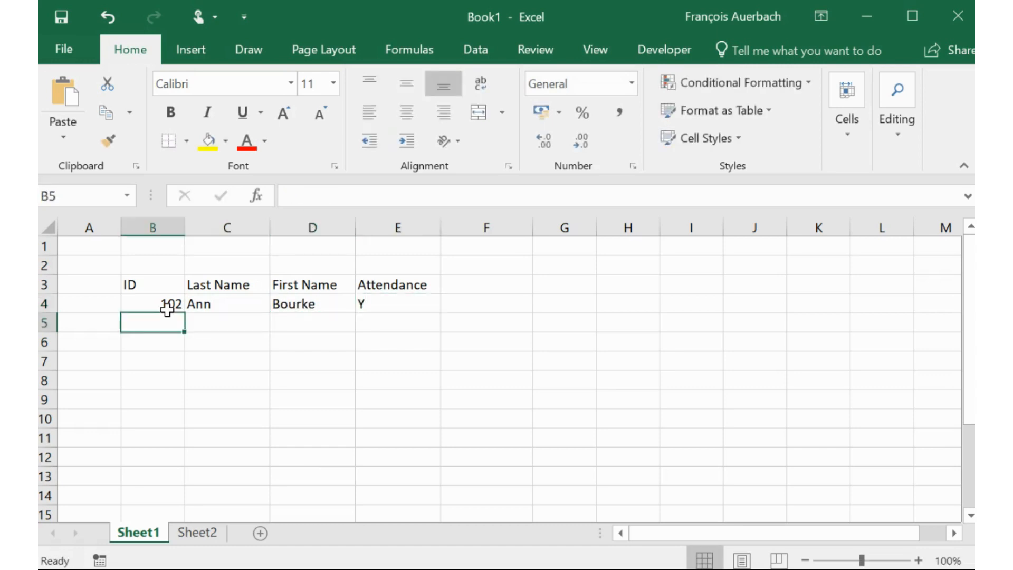
pyautogui.write('103')
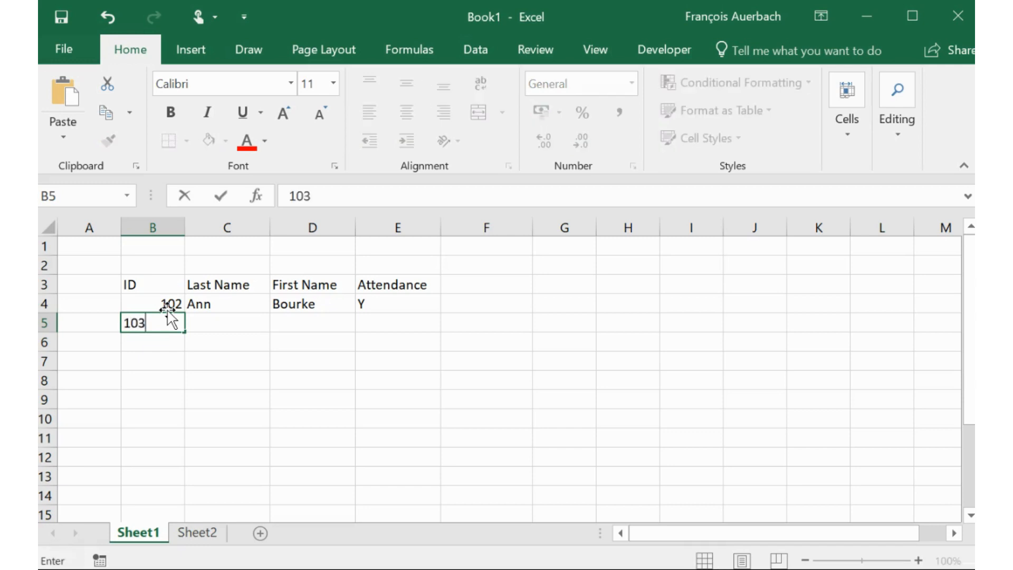
pyautogui.press('Tab')
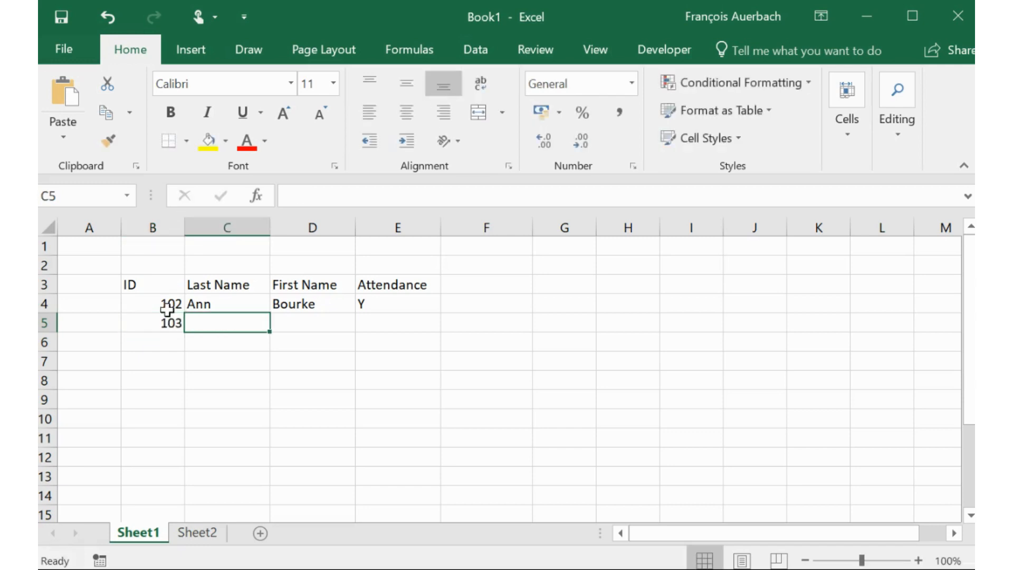
pyautogui.write('Jim')
pyautogui.press('Tab')
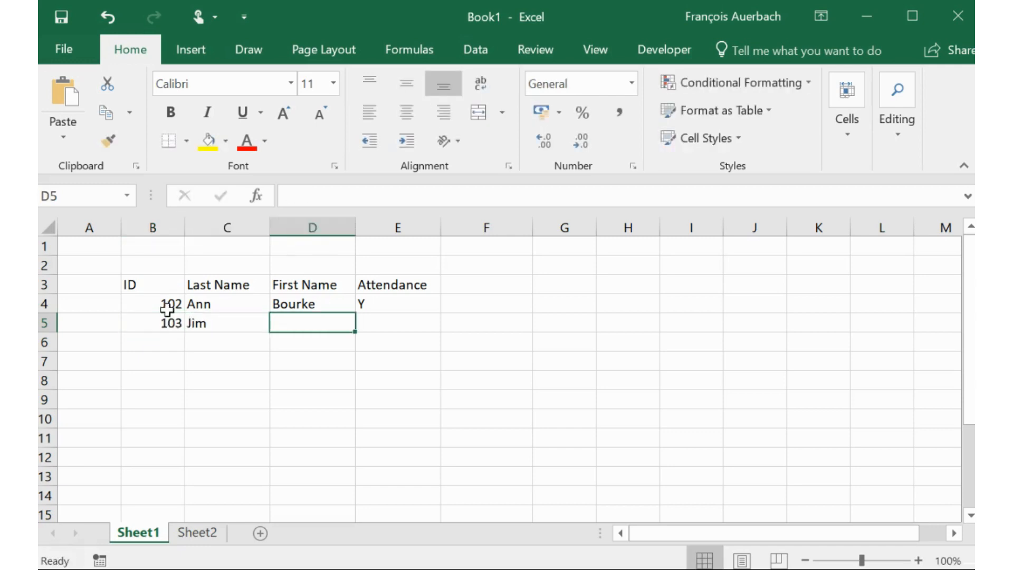
pyautogui.write('Clarke')
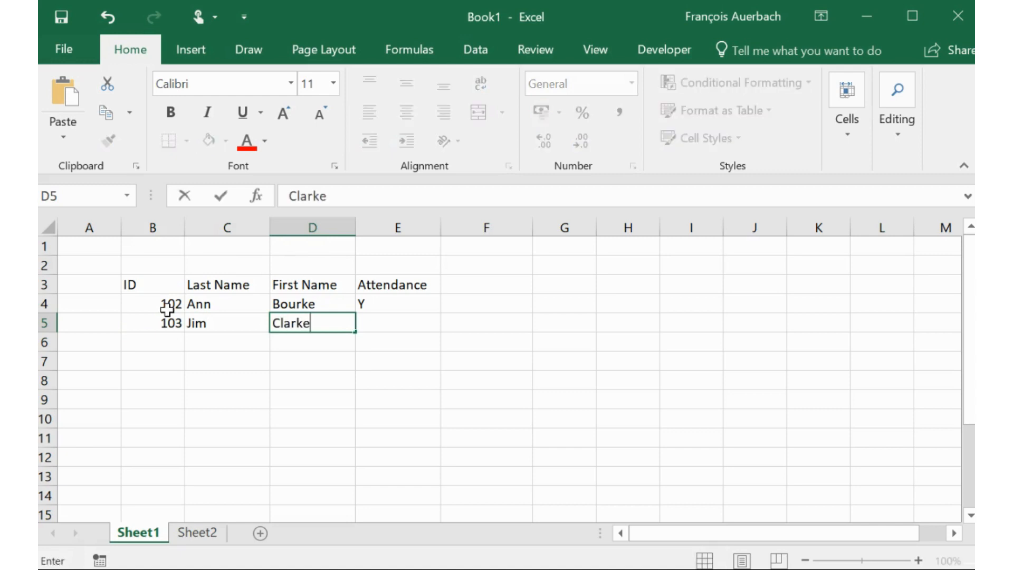
pyautogui.press('Tab')
pyautogui.write('N')
pyautogui.press('Return')
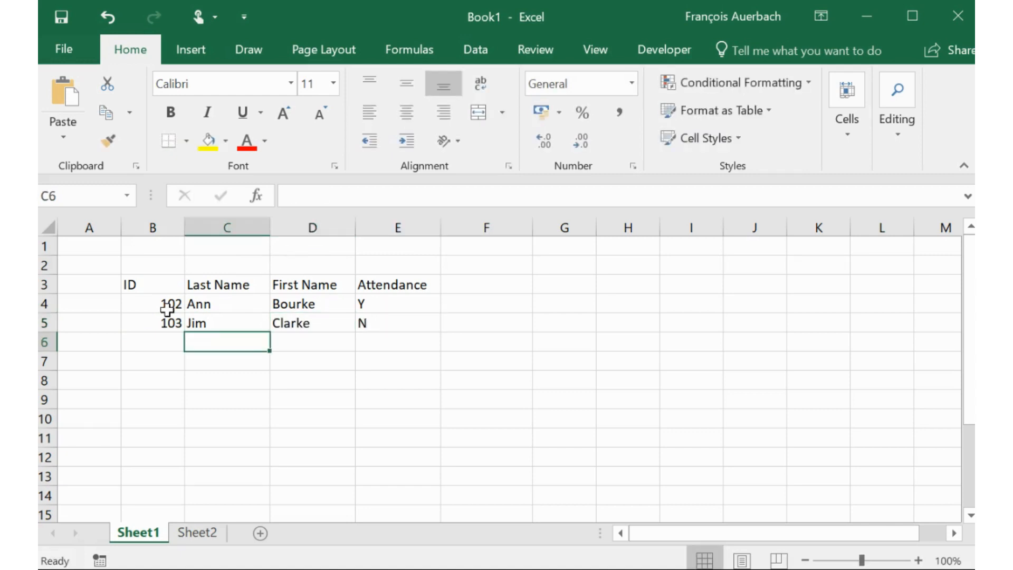
# Fill row 6 with the third student's ID in B6, given name in C6, surname in D6 and attendance Y in E6.
pyautogui.press('Left')
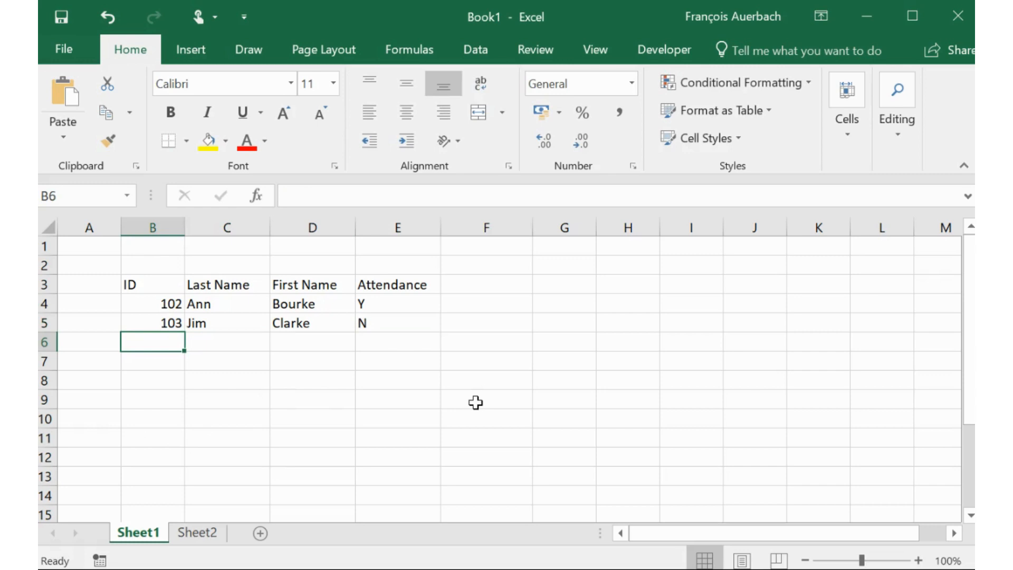
pyautogui.write('10')
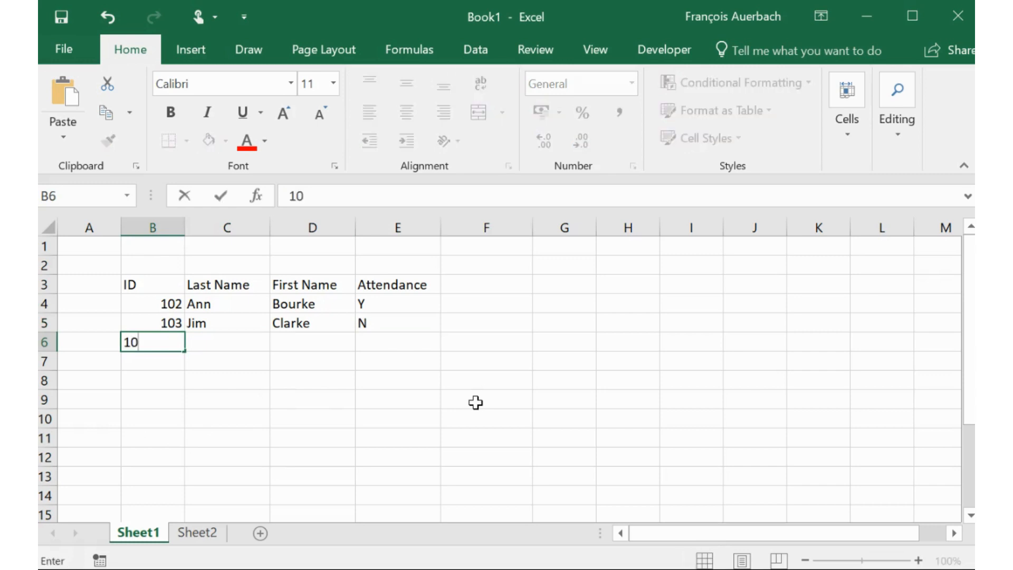
pyautogui.write('4')
pyautogui.press('Tab')
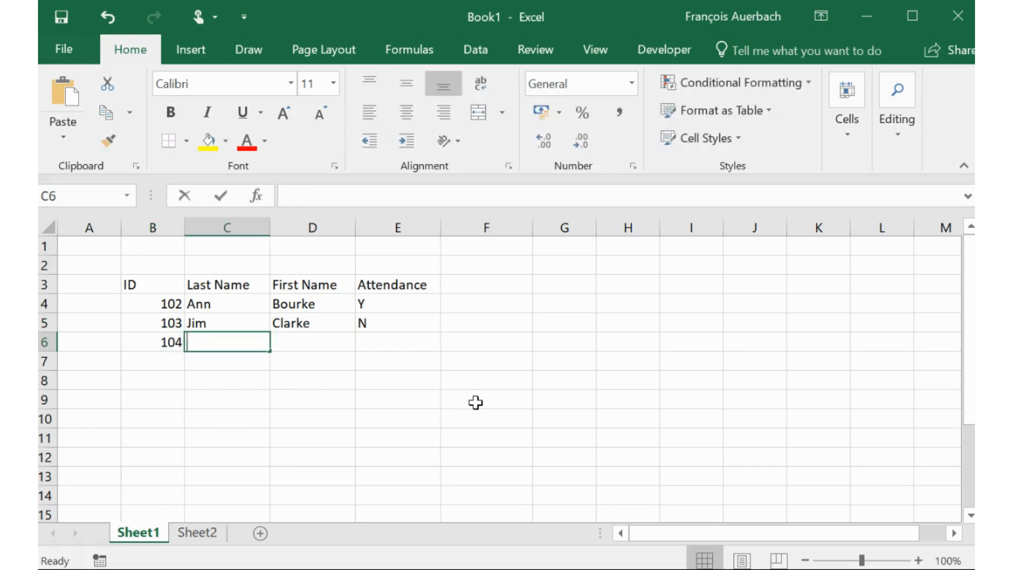
pyautogui.write('Carol')
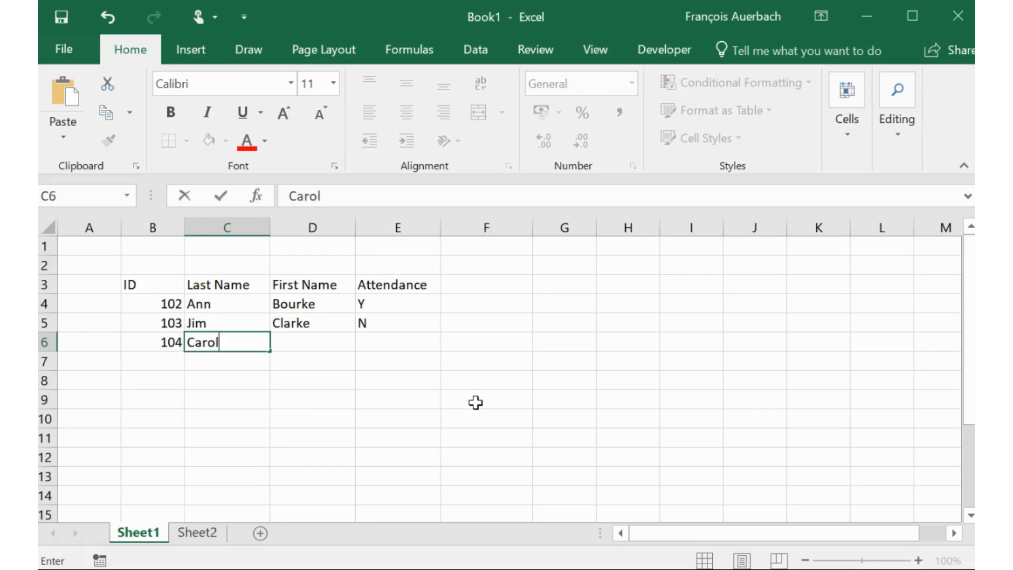
pyautogui.press('Tab')
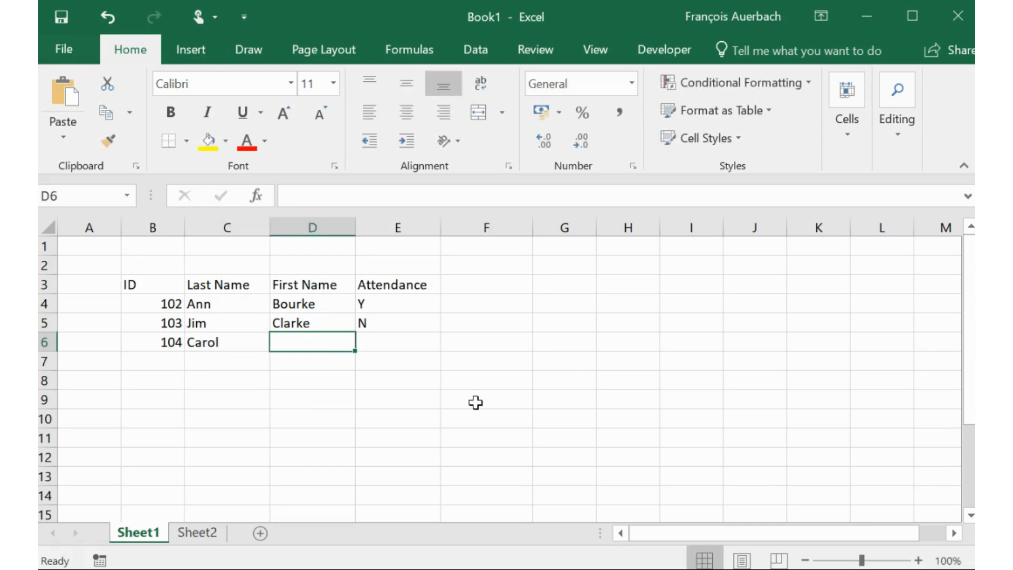
pyautogui.write('Maher')
pyautogui.press('Tab')
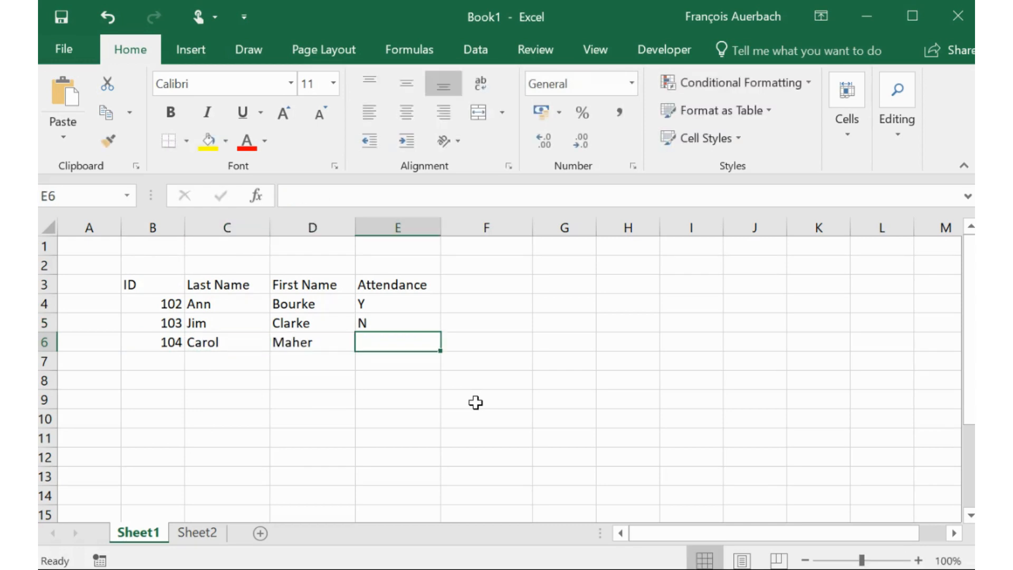
pyautogui.write('Y')
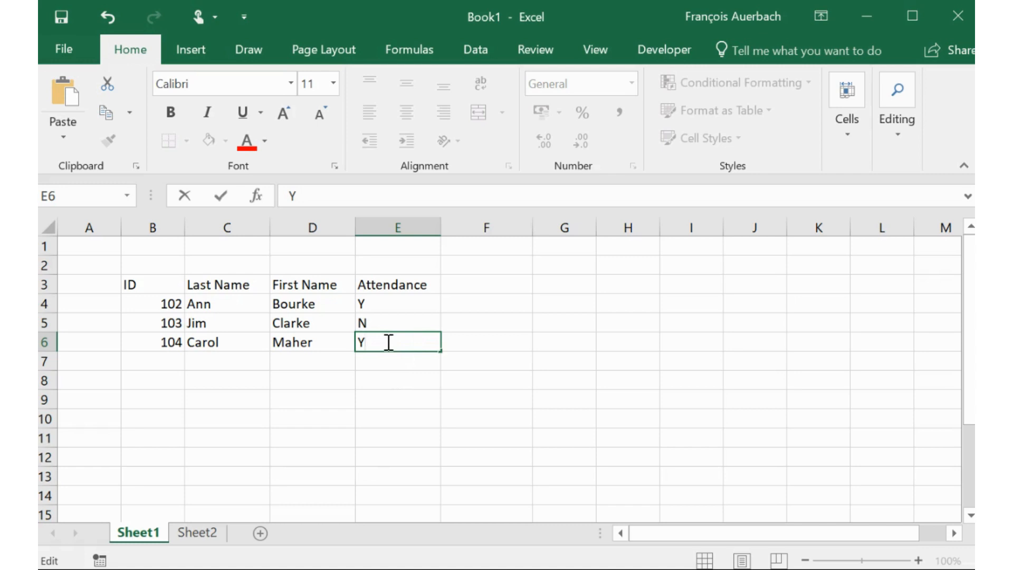
pyautogui.press('Return')
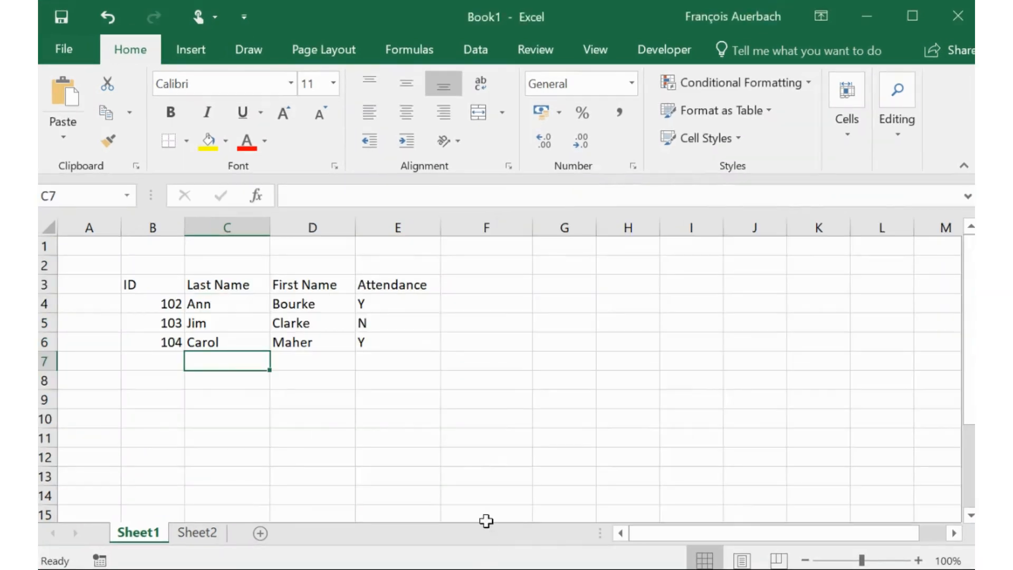
# Start entering a given name in C7 and discard the entry.
pyautogui.write('Kevi')
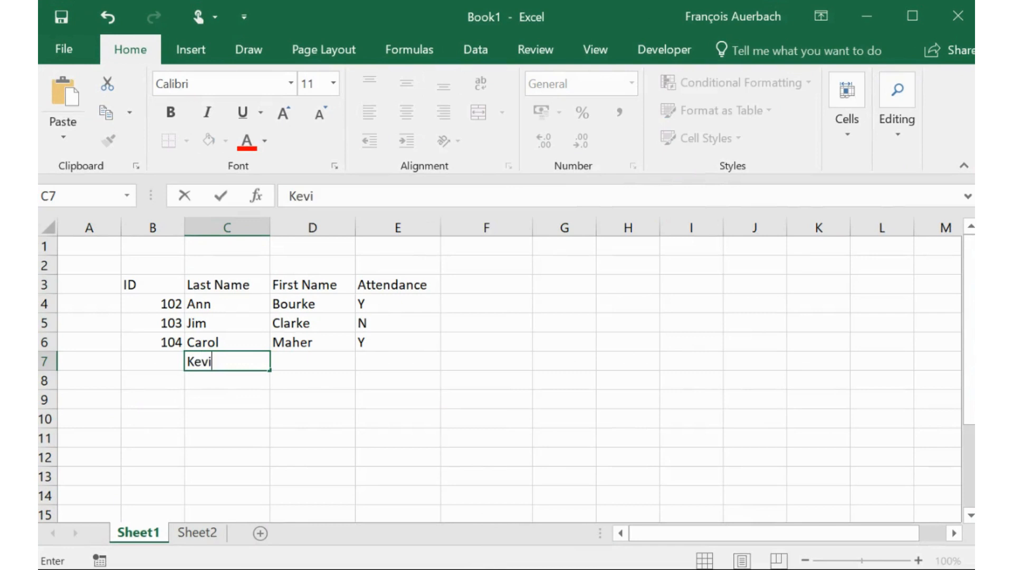
pyautogui.click(186, 197)
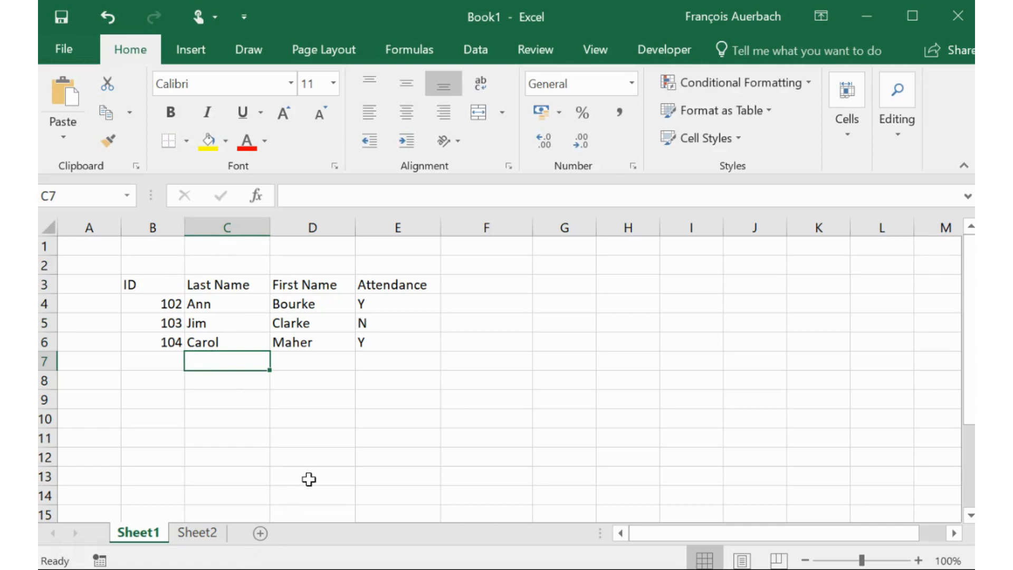
# Give the header cells B3:E3 a blue font colour and a light green fill.
pyautogui.click(151, 290)
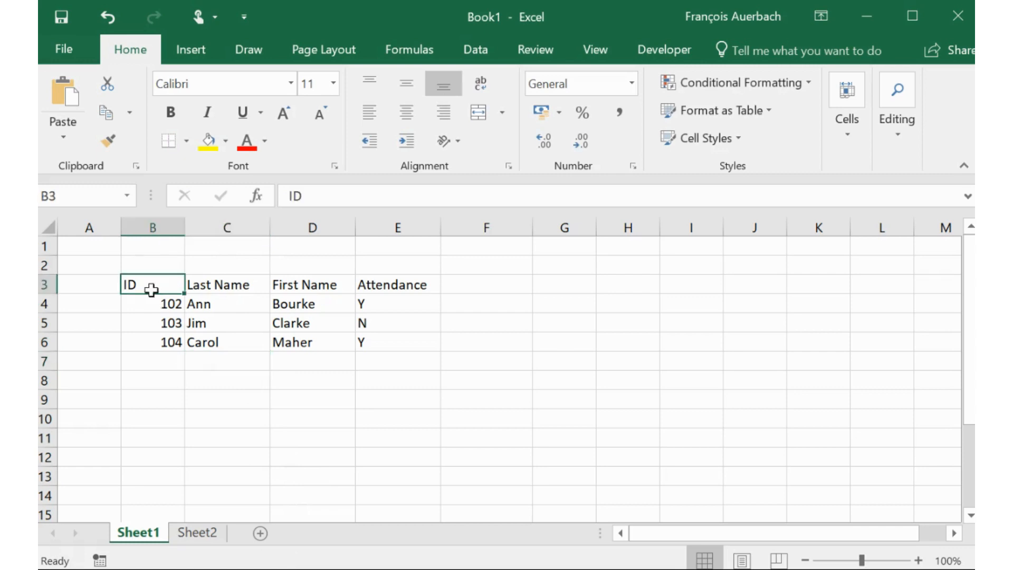
pyautogui.moveTo(152, 281); pyautogui.dragTo(389, 285)
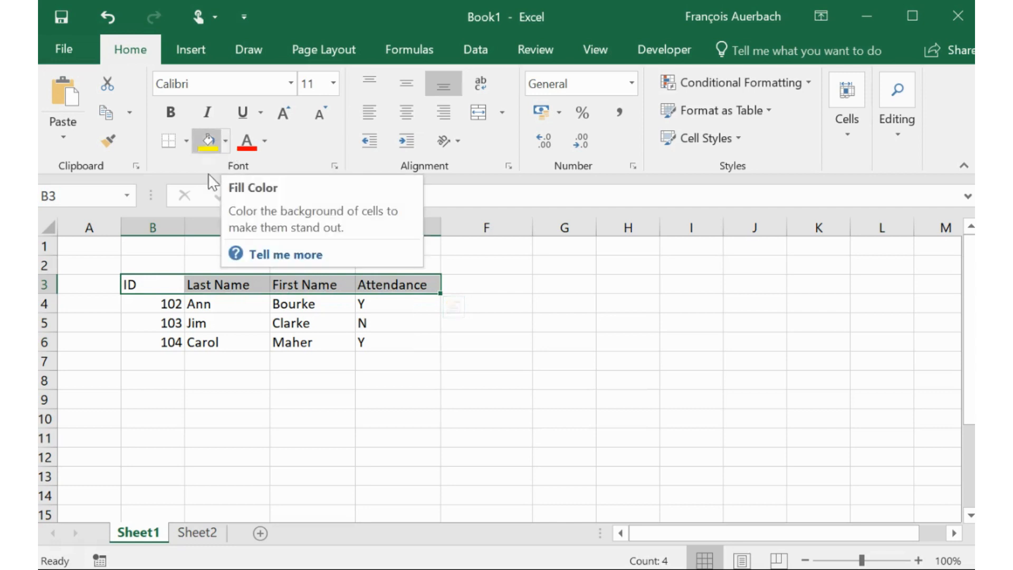
pyautogui.click(263, 145)
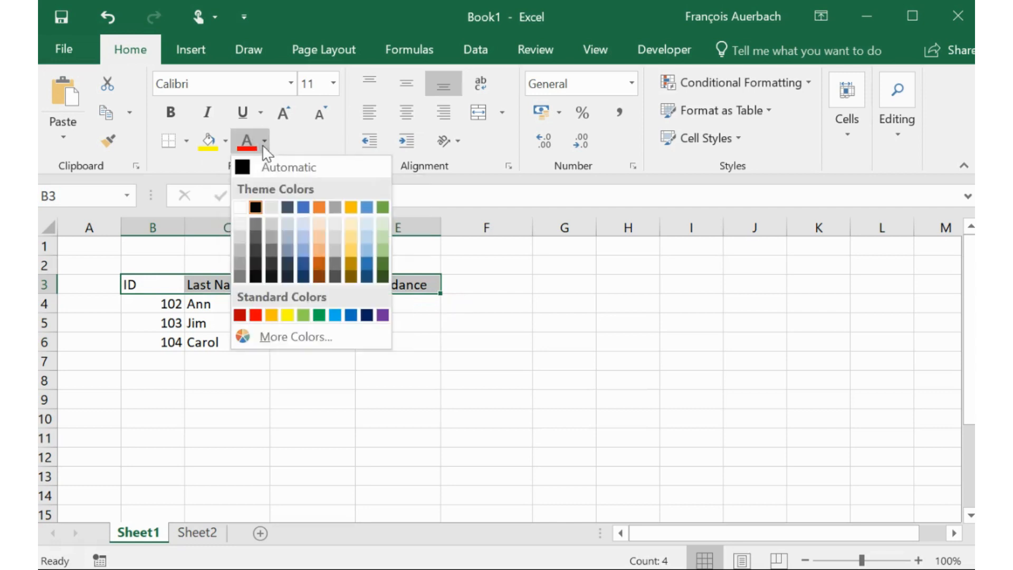
pyautogui.click(303, 207)
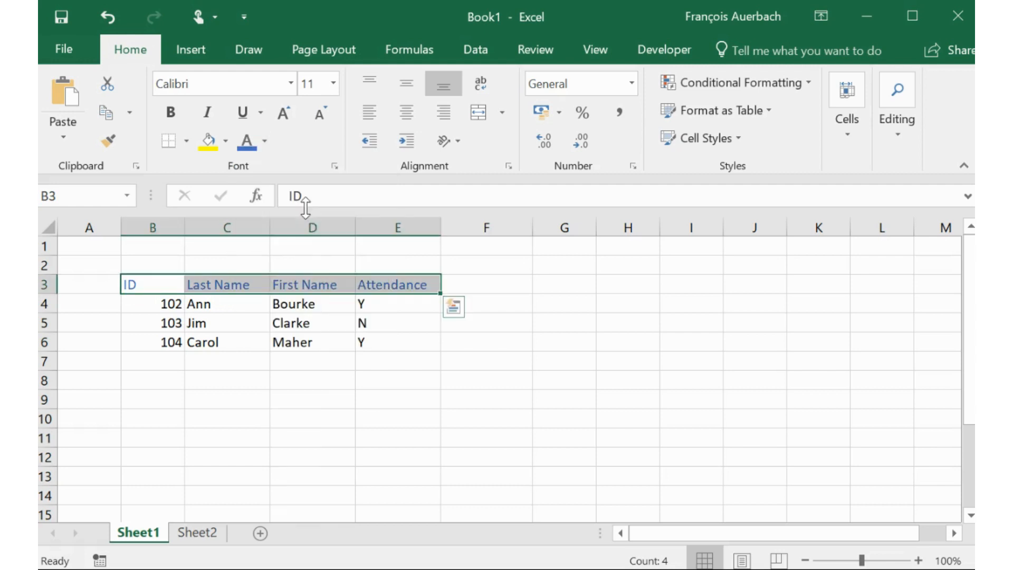
pyautogui.click(226, 143)
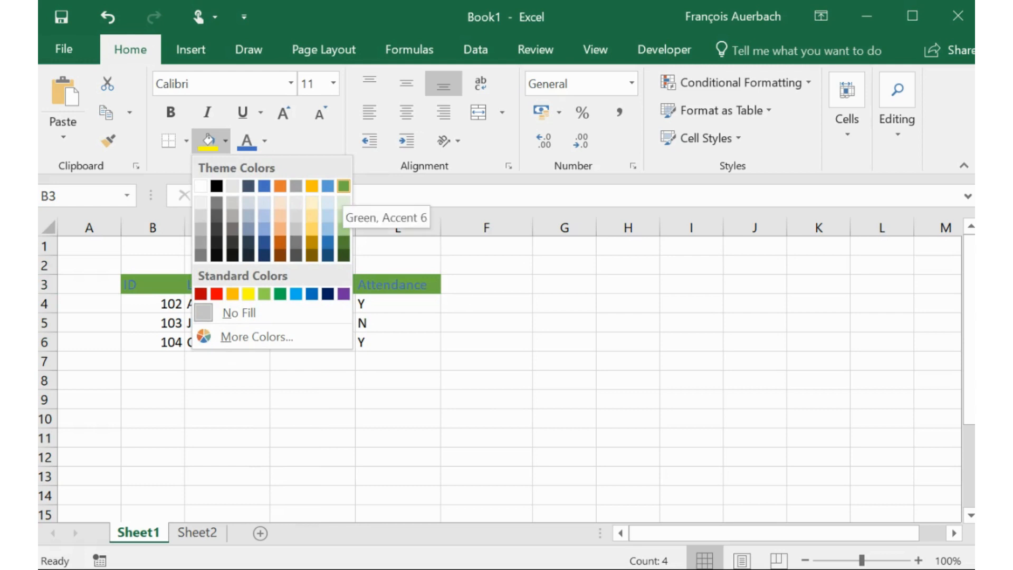
pyautogui.click(344, 202)
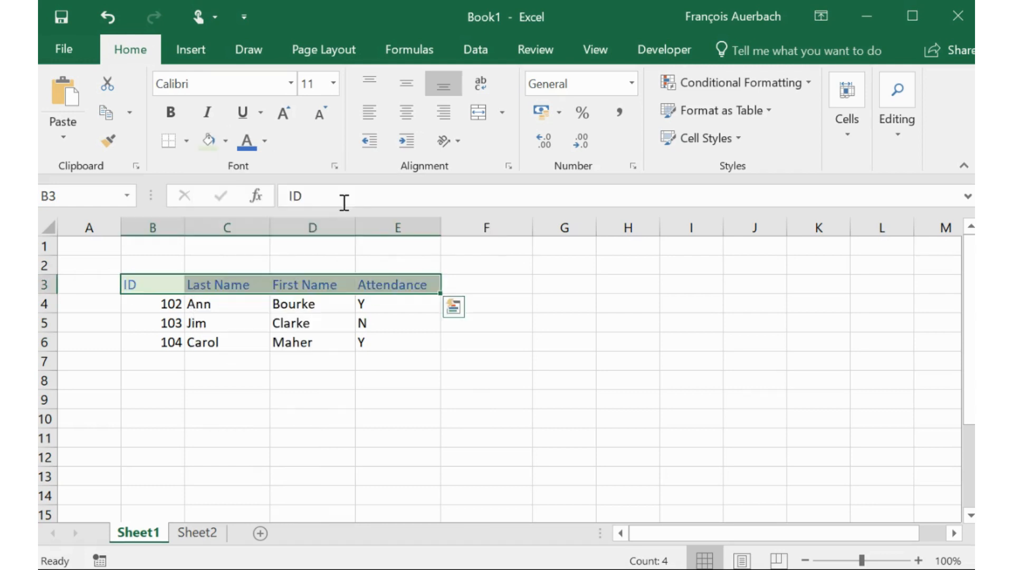
# Fill the student data cells B4:E6 with light gray.
pyautogui.moveTo(147, 303); pyautogui.dragTo(384, 339)
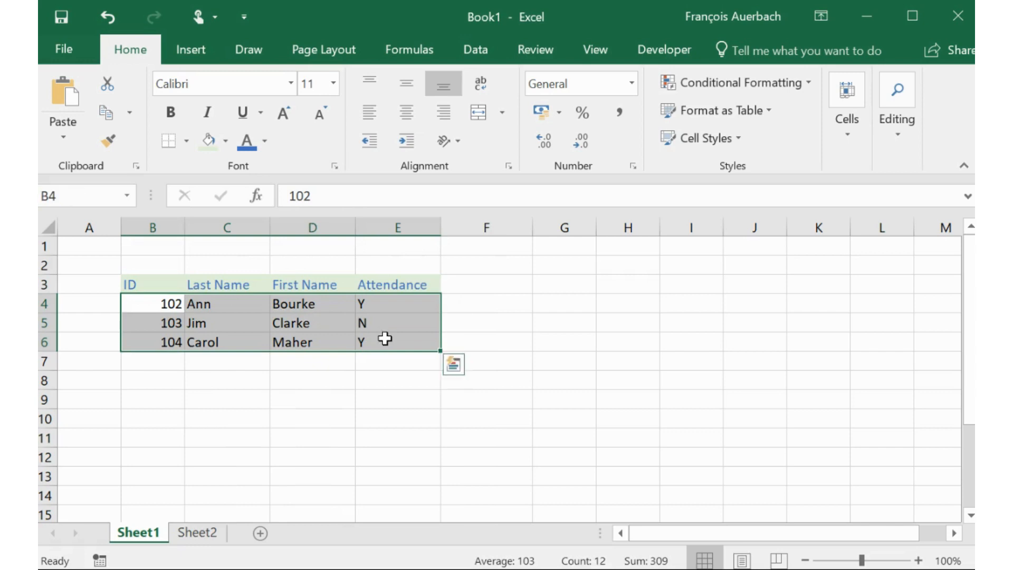
pyautogui.click(225, 140)
pyautogui.click(230, 217)
pyautogui.click(189, 417)
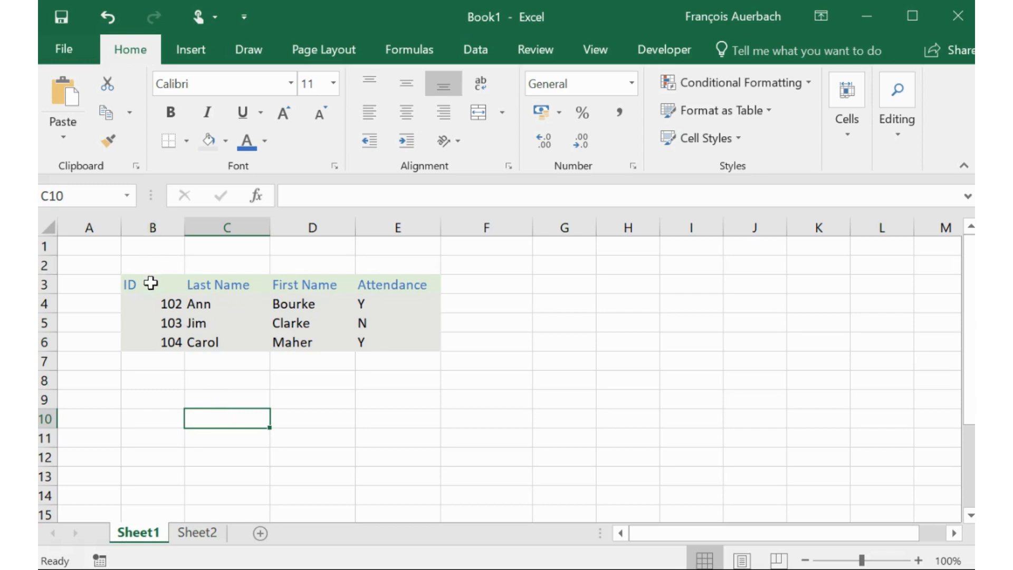
# Apply Thick Outside Borders around the empty range G5:I11.
pyautogui.click(538, 328)
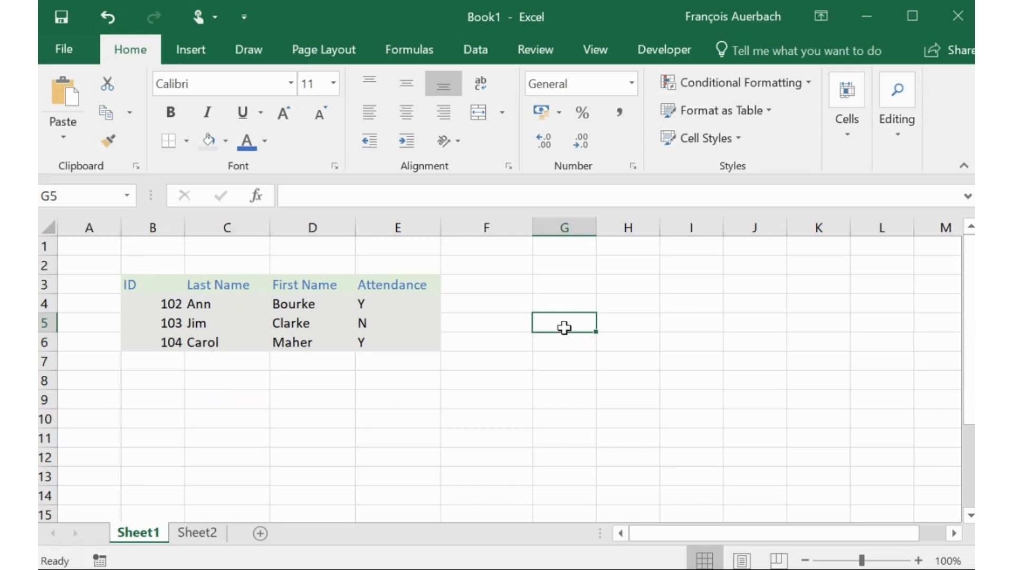
pyautogui.moveTo(564, 328); pyautogui.dragTo(707, 440)
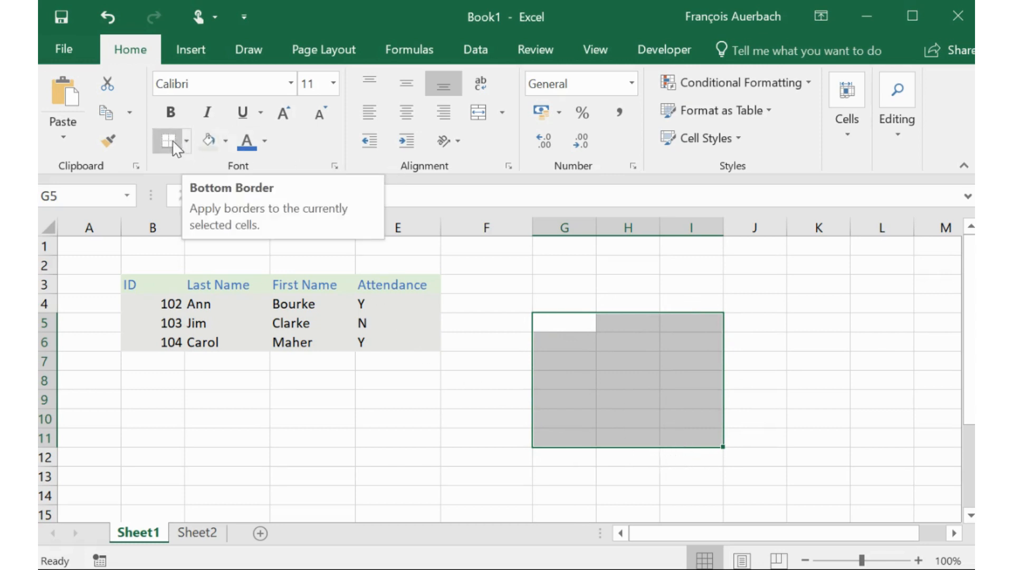
pyautogui.click(186, 141)
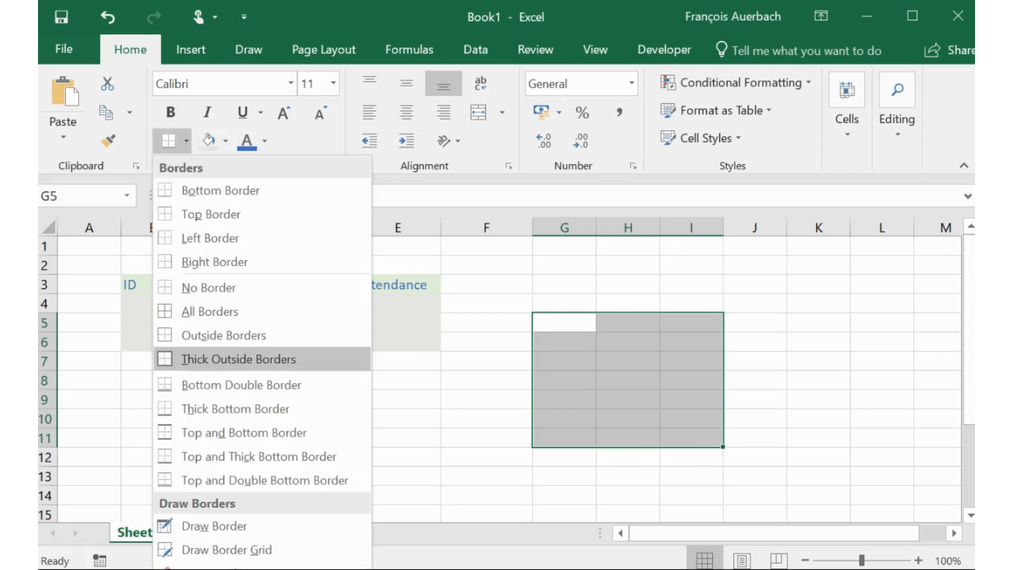
pyautogui.click(172, 358)
pyautogui.click(809, 335)
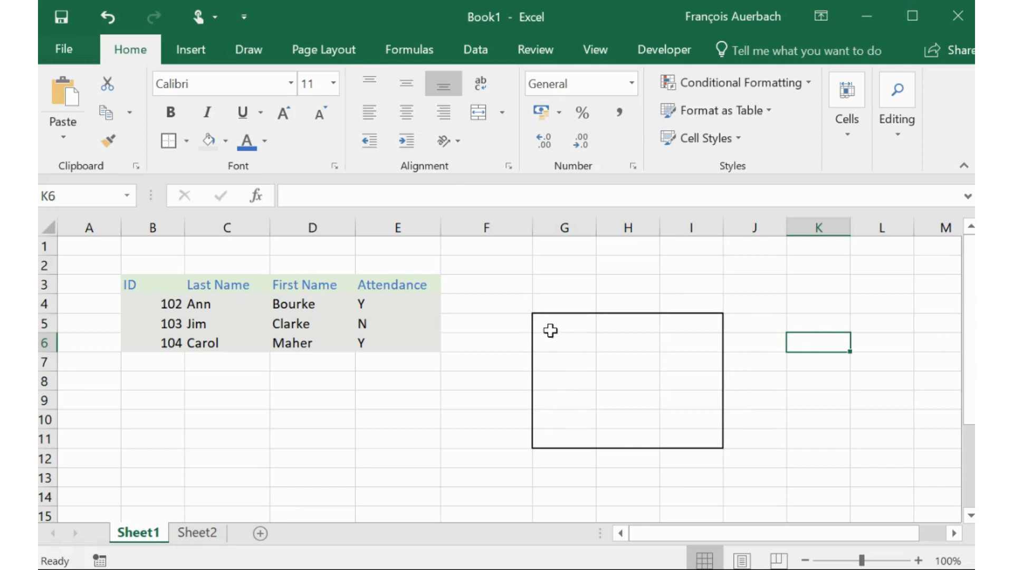
# Apply All Borders to the range G5:I11 so every cell is outlined.
pyautogui.moveTo(550, 327); pyautogui.dragTo(691, 438)
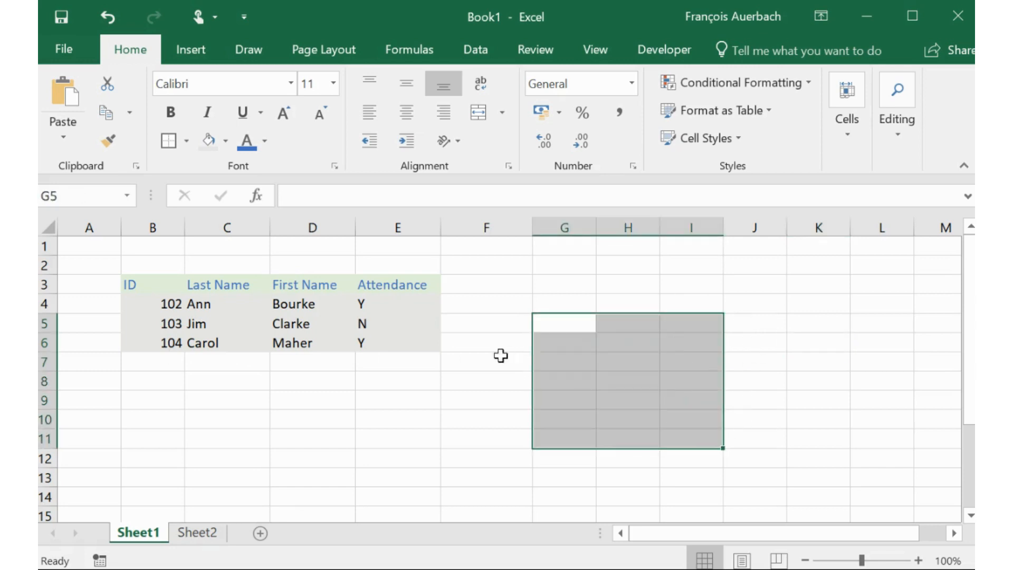
pyautogui.click(187, 142)
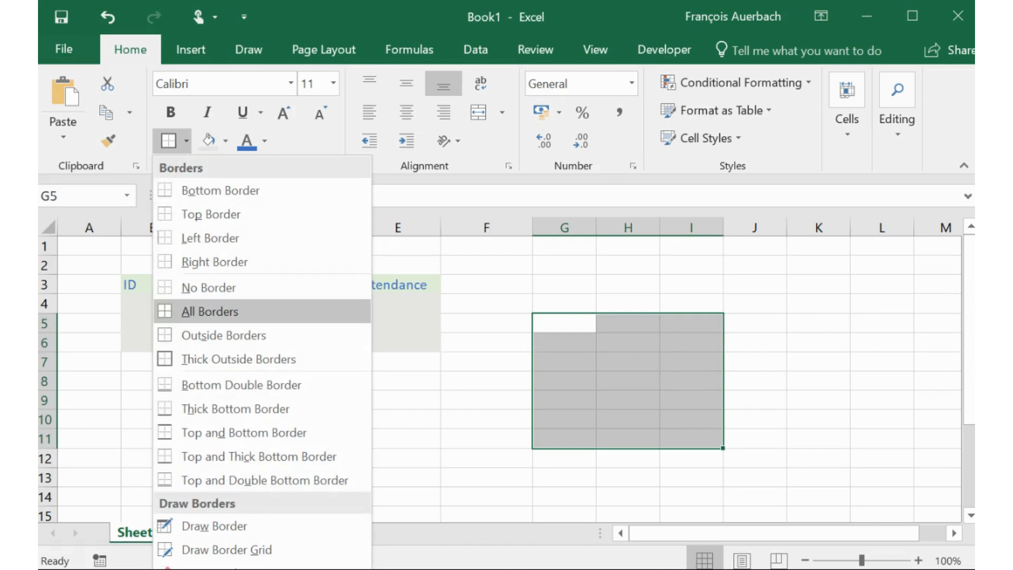
pyautogui.click(214, 311)
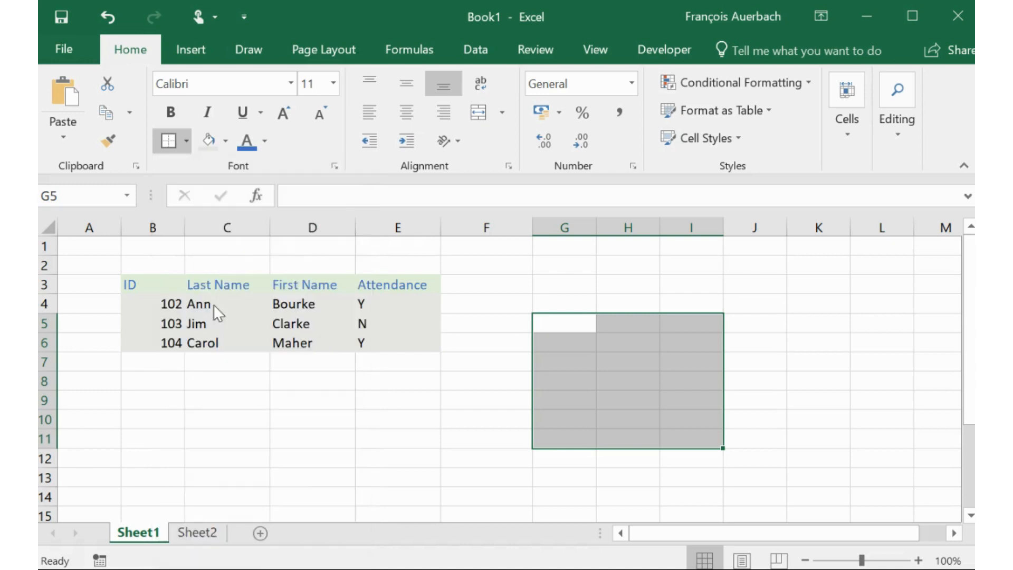
pyautogui.click(768, 365)
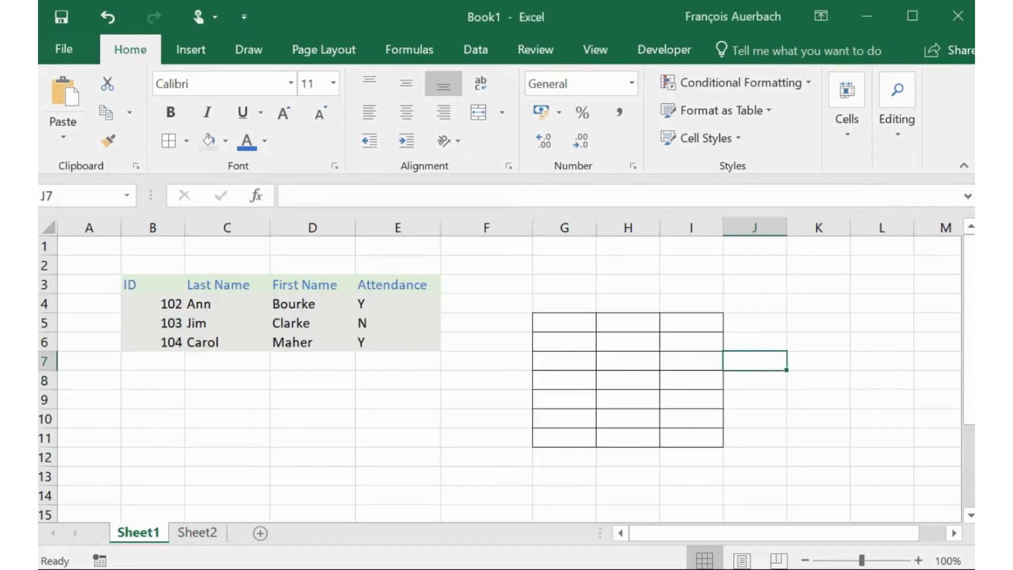
# Apply Thick Outside Borders around the header row cells B3:E3.
pyautogui.click(163, 282)
pyautogui.moveTo(159, 285); pyautogui.dragTo(392, 284)
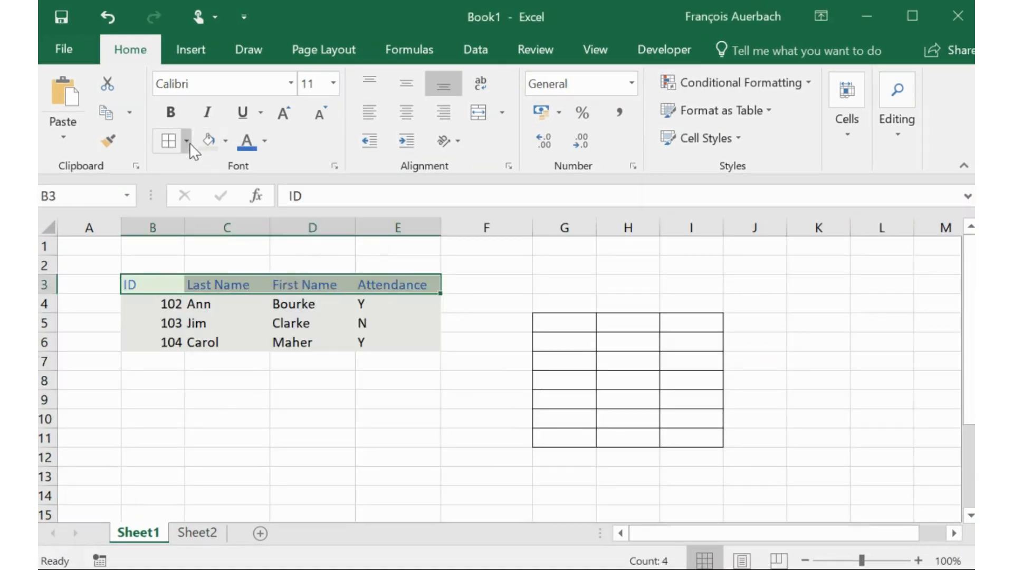
pyautogui.click(188, 141)
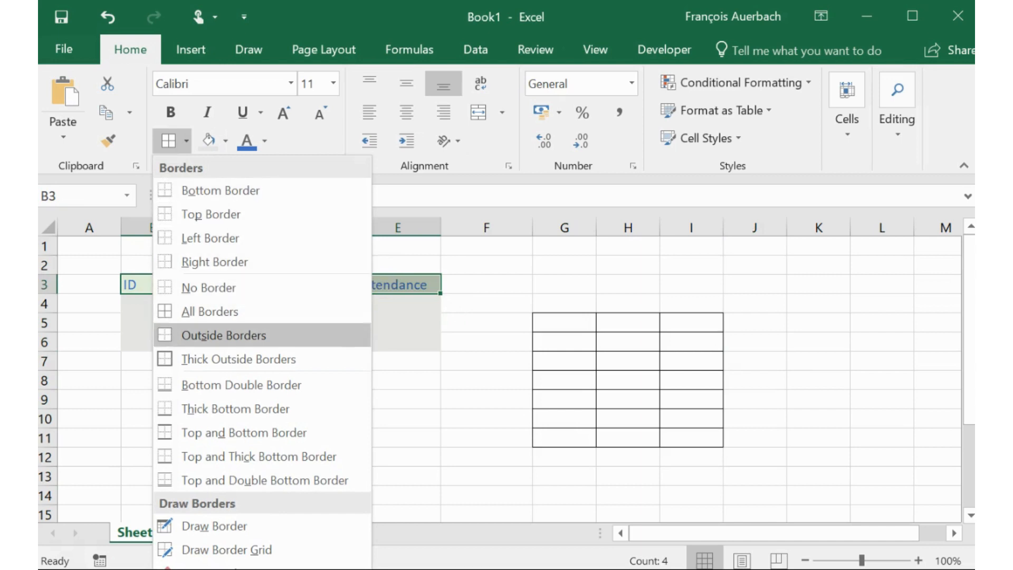
pyautogui.click(238, 359)
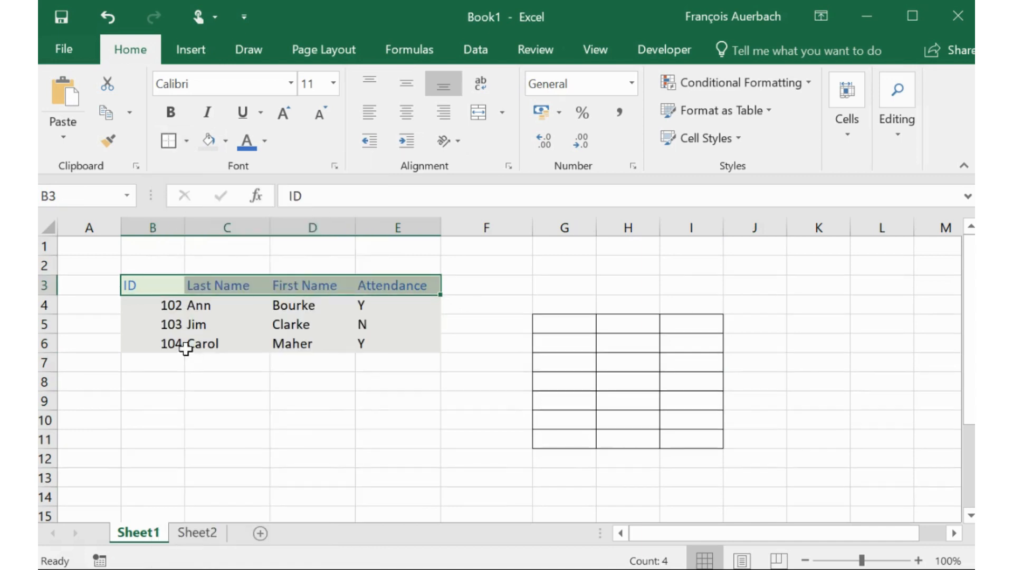
pyautogui.click(257, 382)
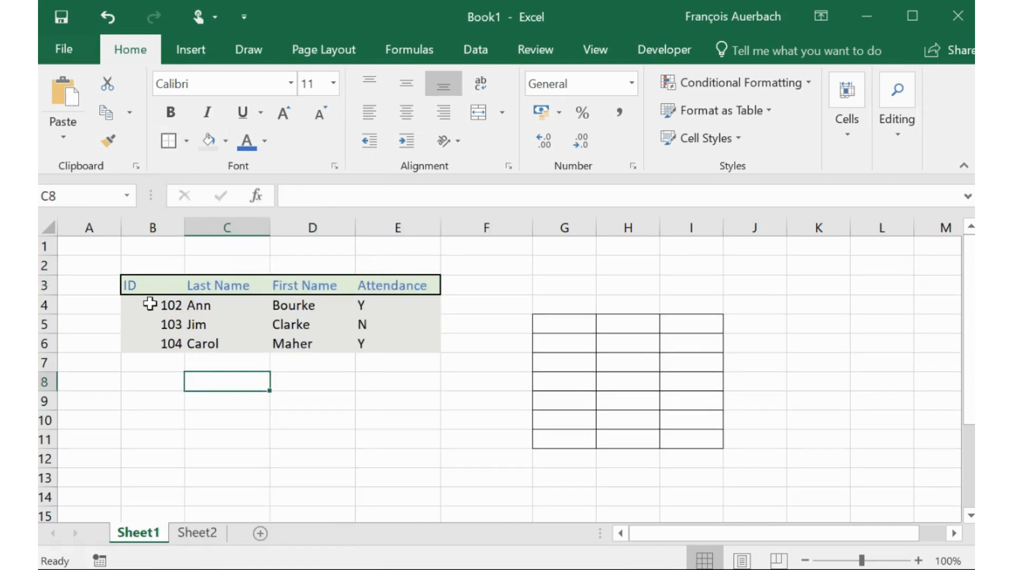
# Activate the Draw Border tool and set its line colour to the orange theme colour.
pyautogui.moveTo(149, 301); pyautogui.dragTo(389, 342)
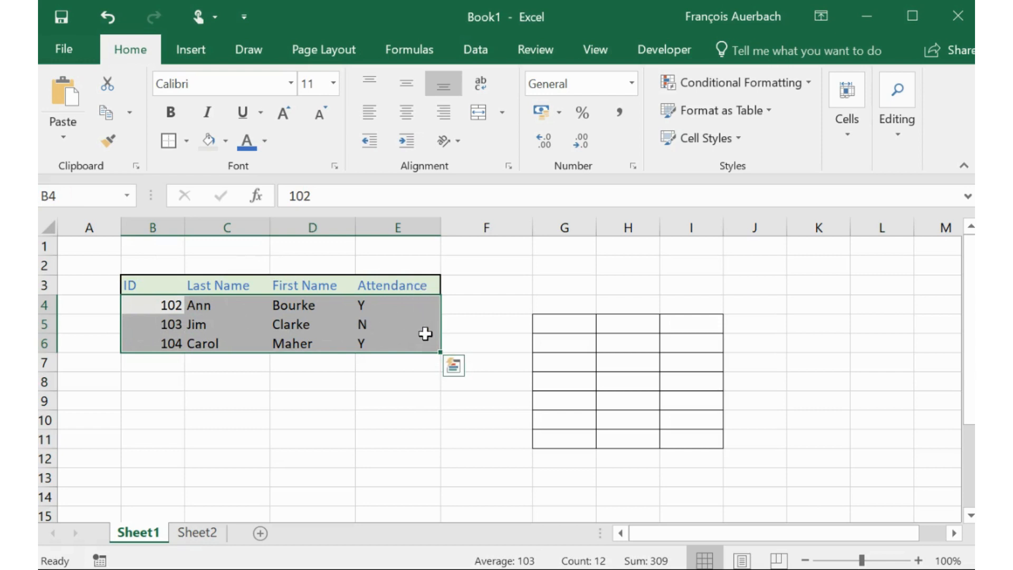
pyautogui.click(186, 141)
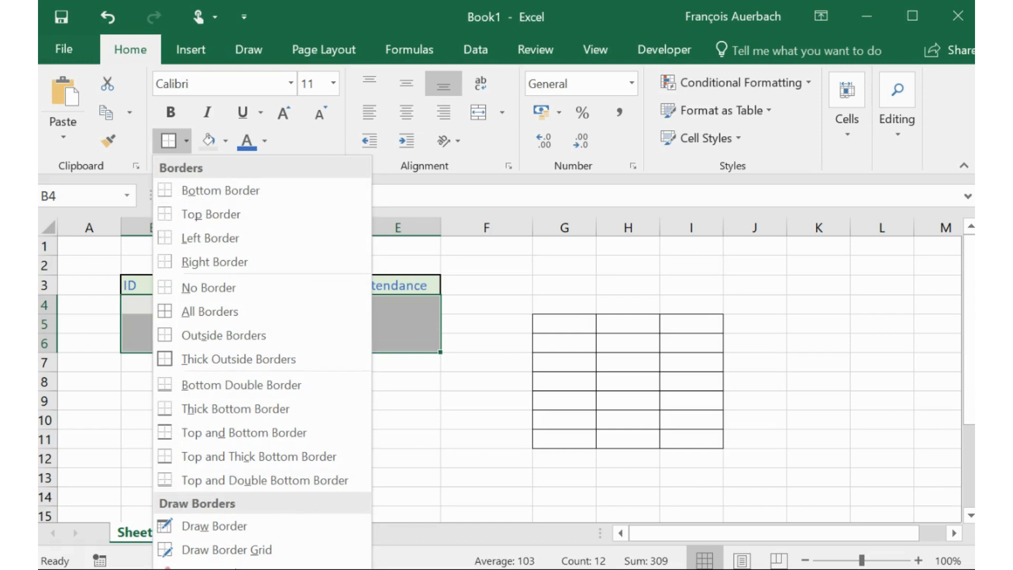
pyautogui.press('Escape')
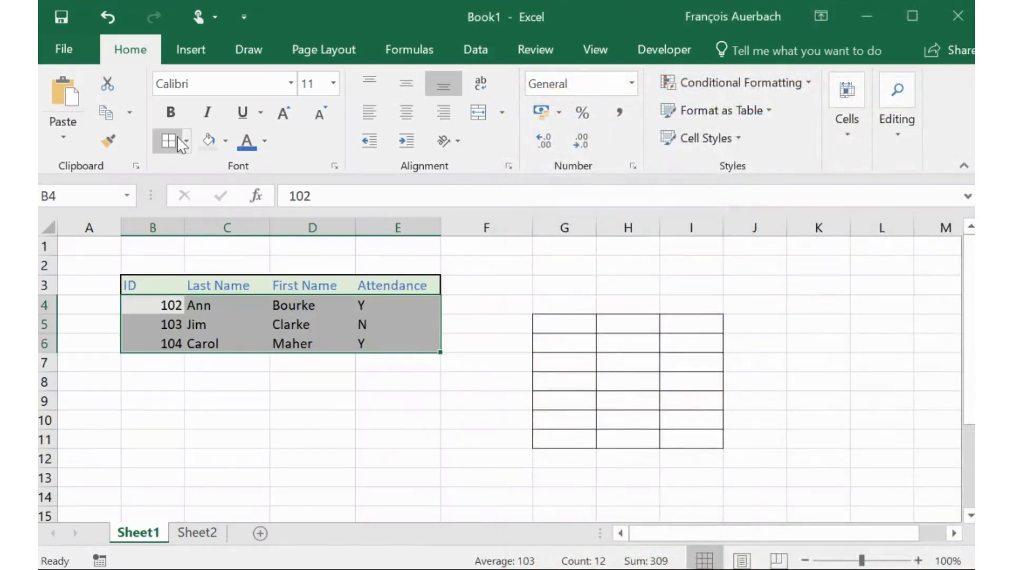
pyautogui.click(188, 141)
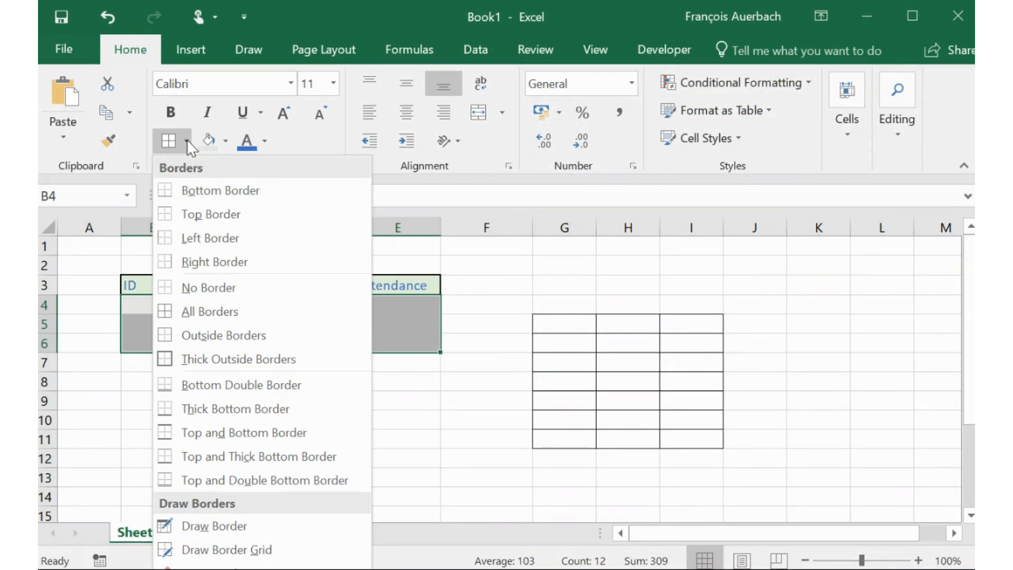
pyautogui.press('Down')
pyautogui.press('Down')
pyautogui.press('Down')
pyautogui.press('Down')
pyautogui.press('Down')
pyautogui.press('Down')
pyautogui.press('Down')
pyautogui.press('Down')
pyautogui.press('Down')
pyautogui.press('Down')
pyautogui.press('Down')
pyautogui.press('Down')
pyautogui.press('Down')
pyautogui.press('Down')
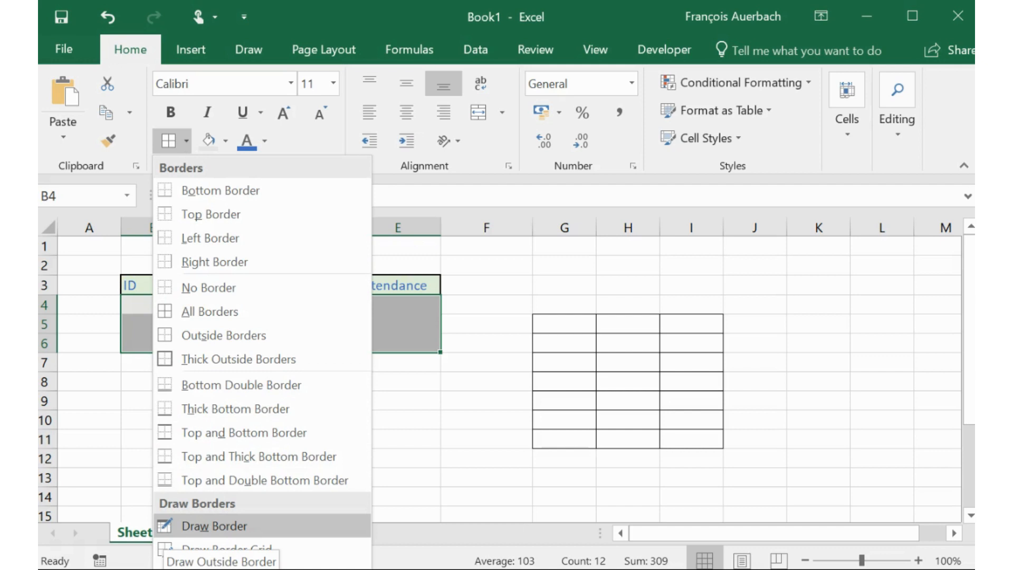
pyautogui.click(205, 533)
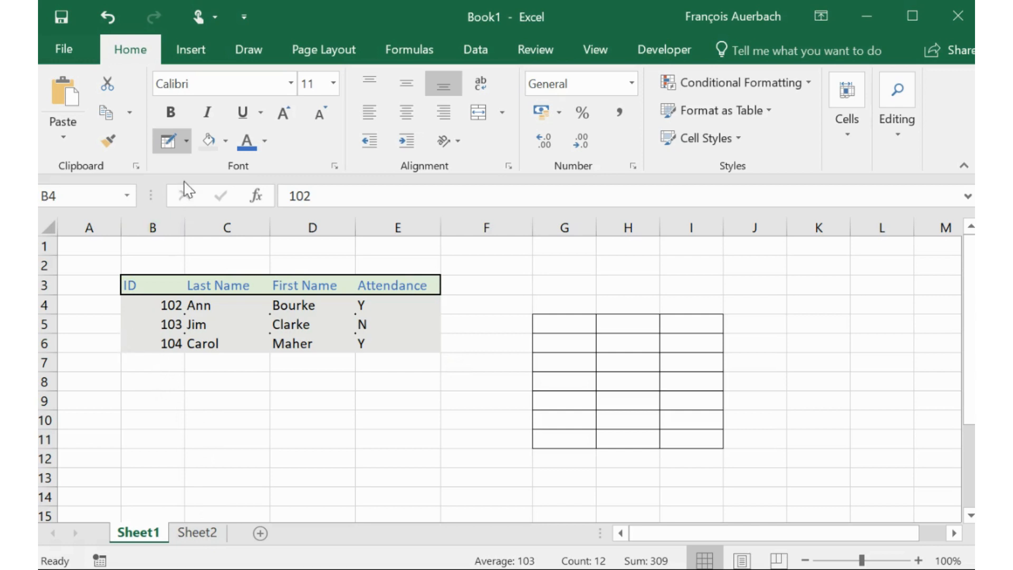
pyautogui.click(188, 141)
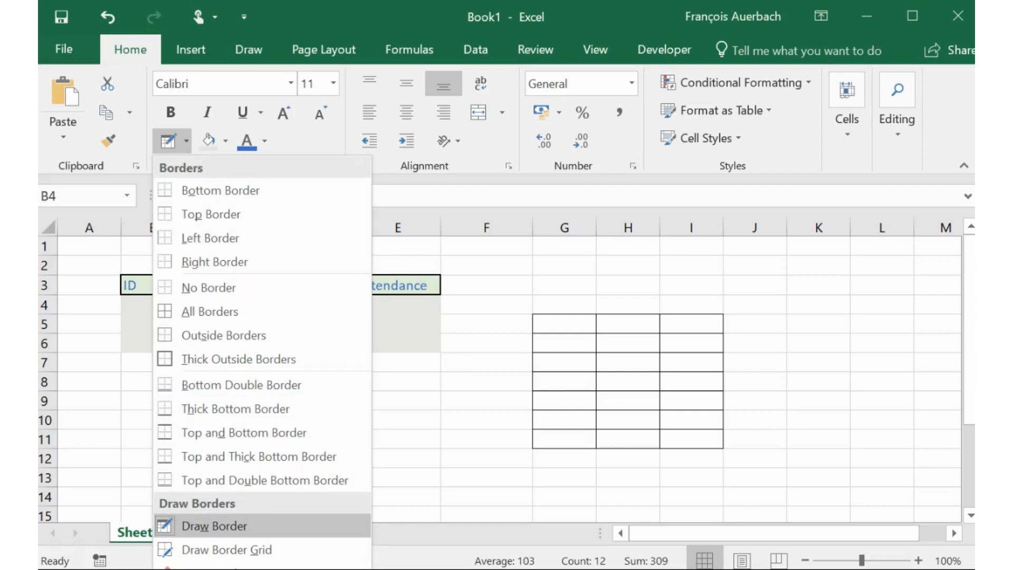
pyautogui.moveTo(211, 566)
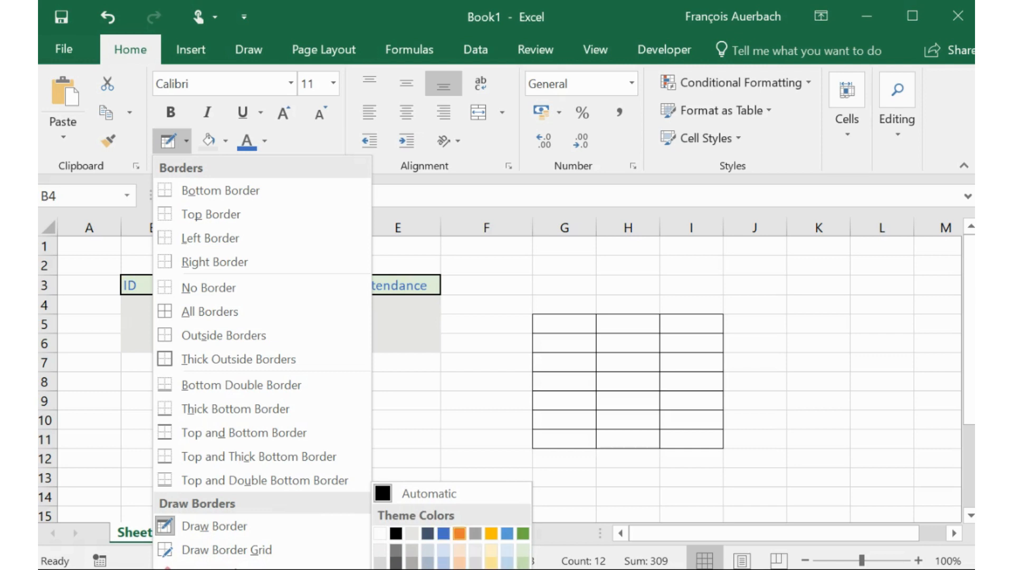
pyautogui.click(459, 534)
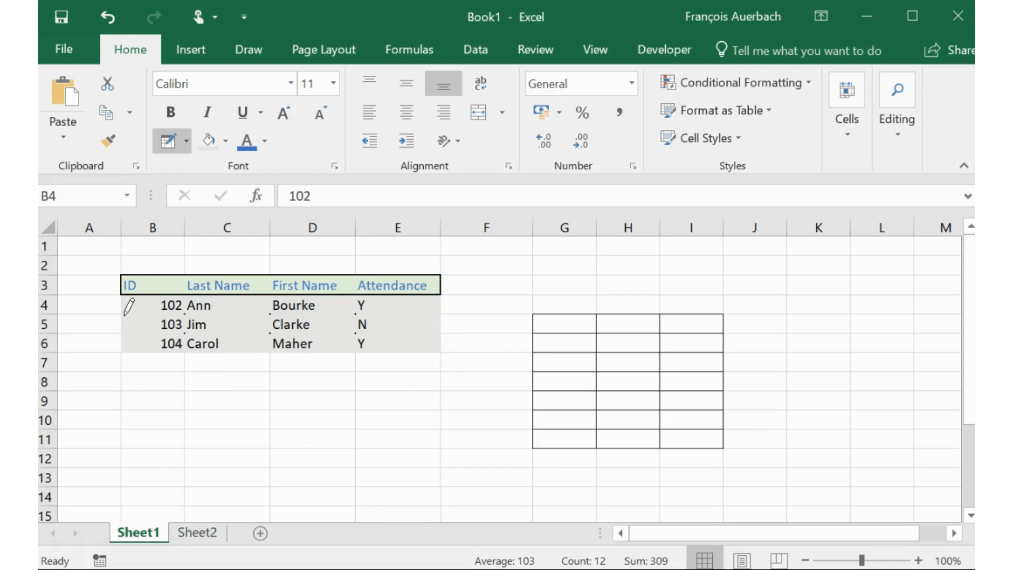
# Draw orange border lines beneath student rows 4, 5 and 6 across columns B to E, then leave border drawing.
pyautogui.moveTo(127, 314)
pyautogui.mouseDown()
pyautogui.moveTo(388, 307)
pyautogui.moveTo(401, 294)
pyautogui.moveTo(424, 302)
pyautogui.moveTo(424, 315)
pyautogui.mouseUp()
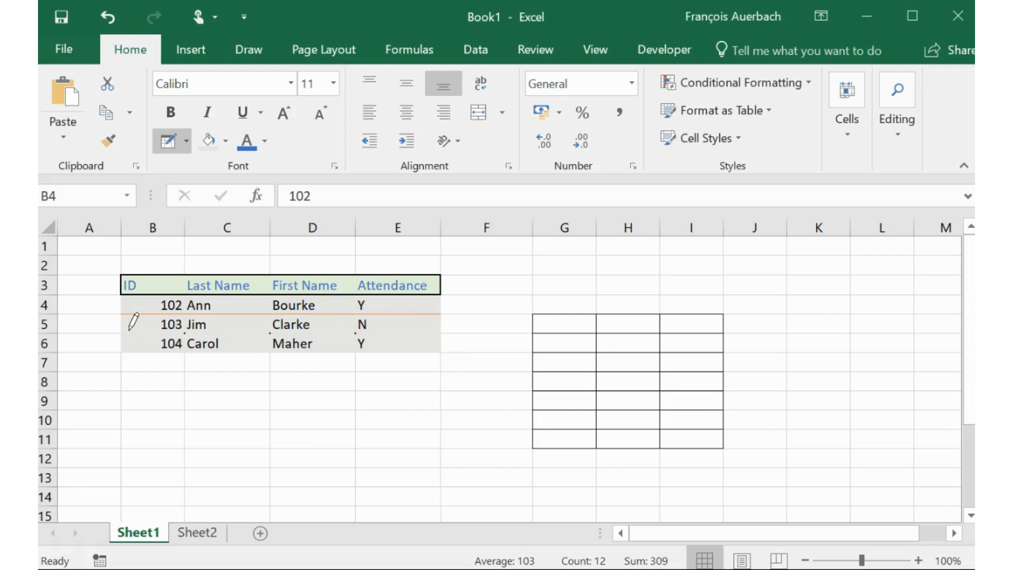
pyautogui.moveTo(125, 332); pyautogui.dragTo(416, 327)
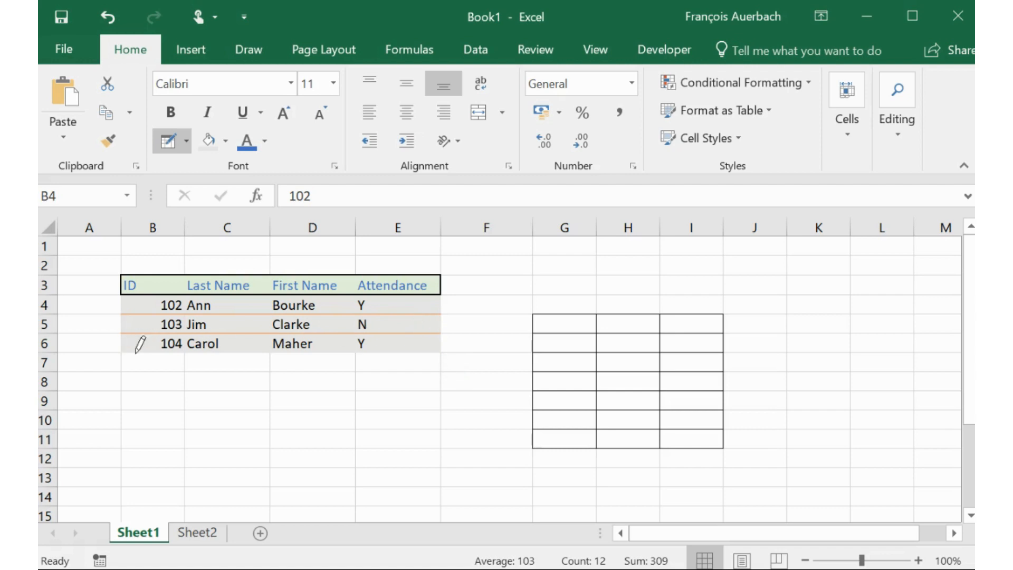
pyautogui.moveTo(136, 353); pyautogui.dragTo(400, 350)
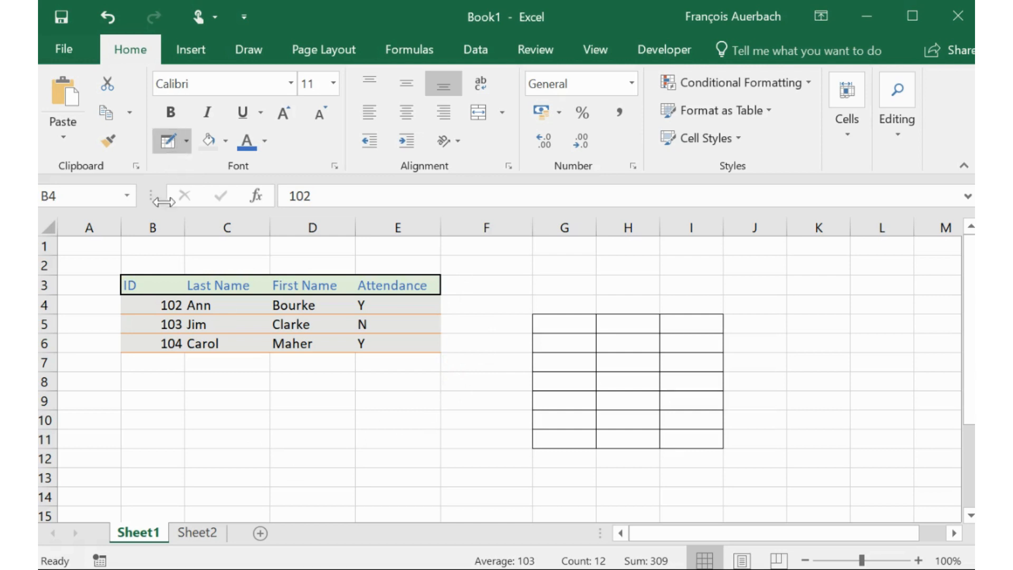
pyautogui.click(168, 142)
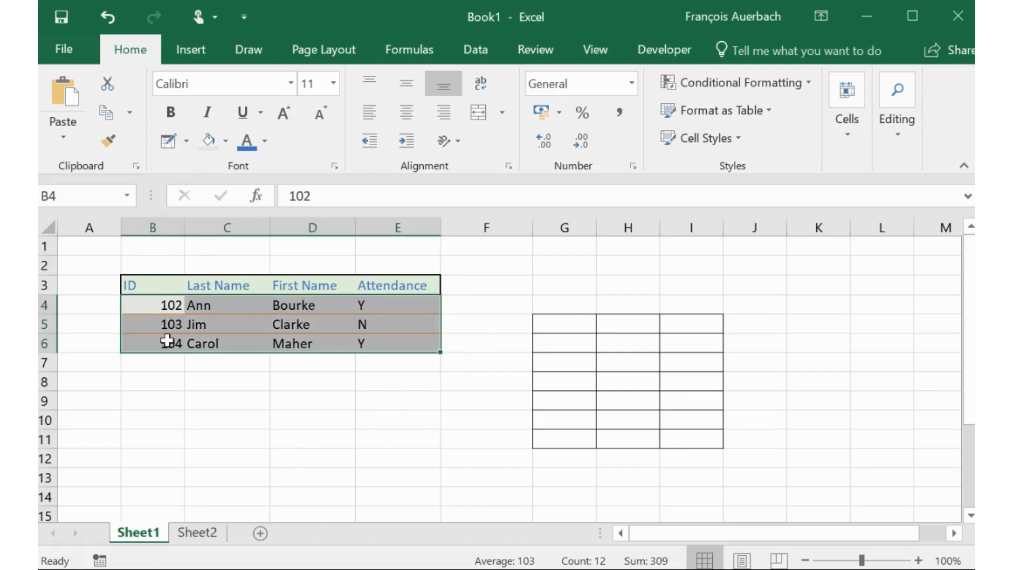
pyautogui.click(272, 466)
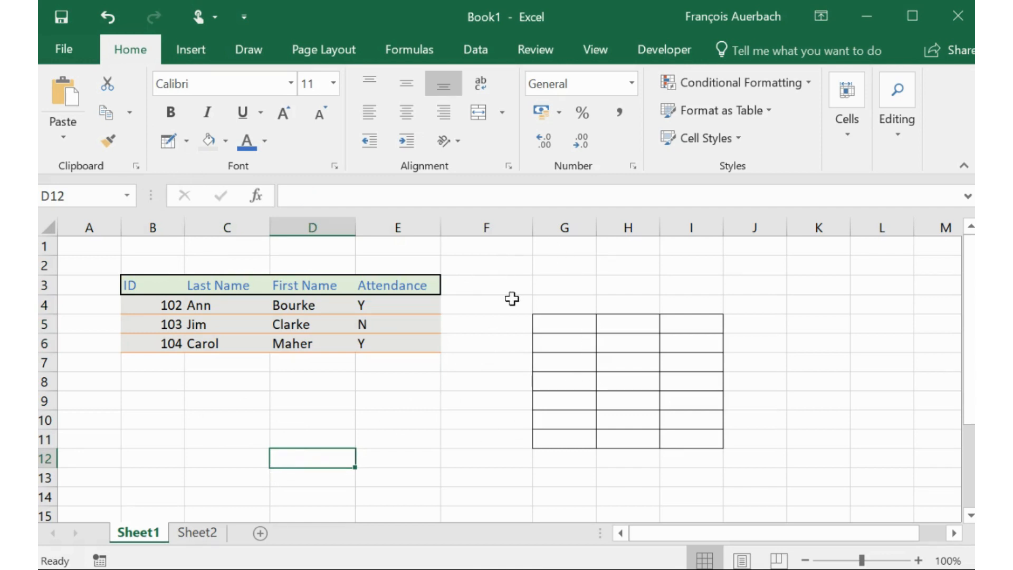
# Clear the formats from the range G4:I12 to remove the practice borders.
pyautogui.moveTo(539, 305); pyautogui.dragTo(714, 456)
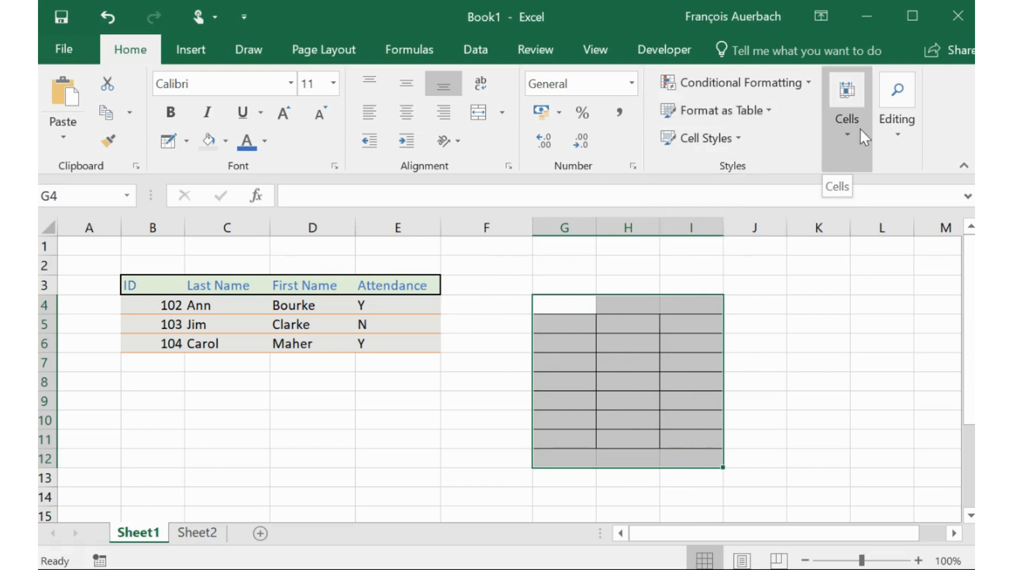
pyautogui.click(892, 132)
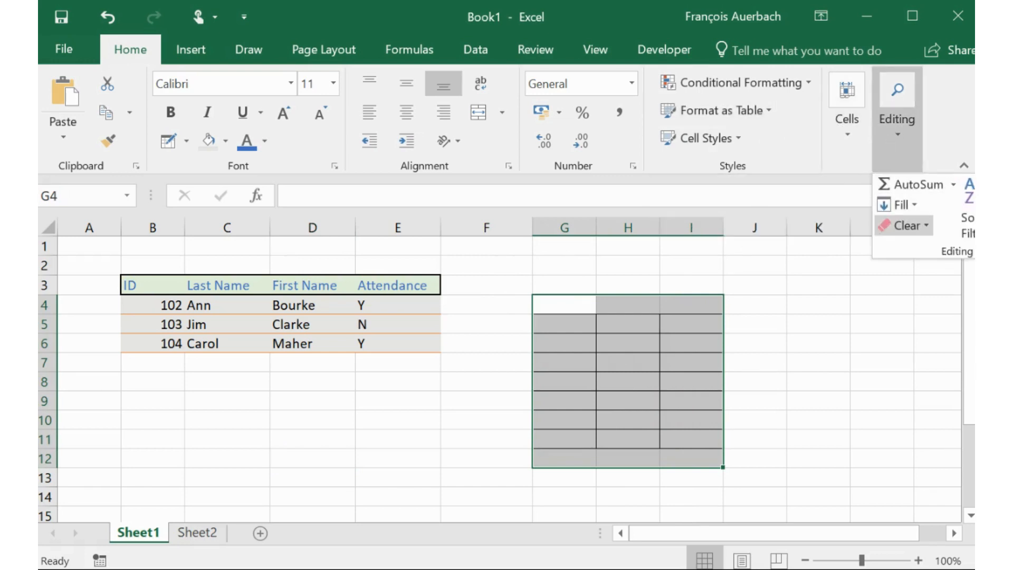
pyautogui.click(903, 225)
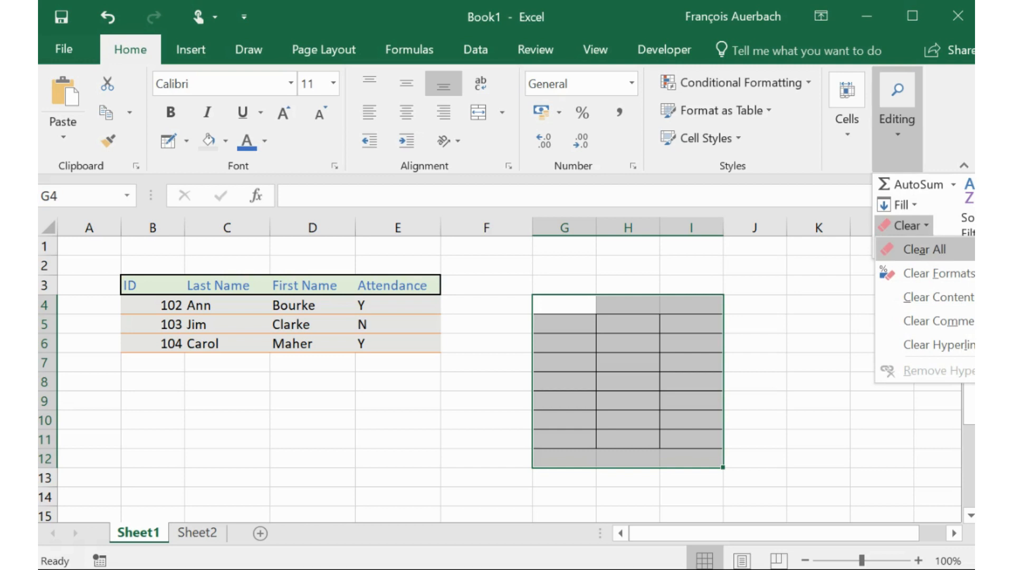
pyautogui.click(925, 273)
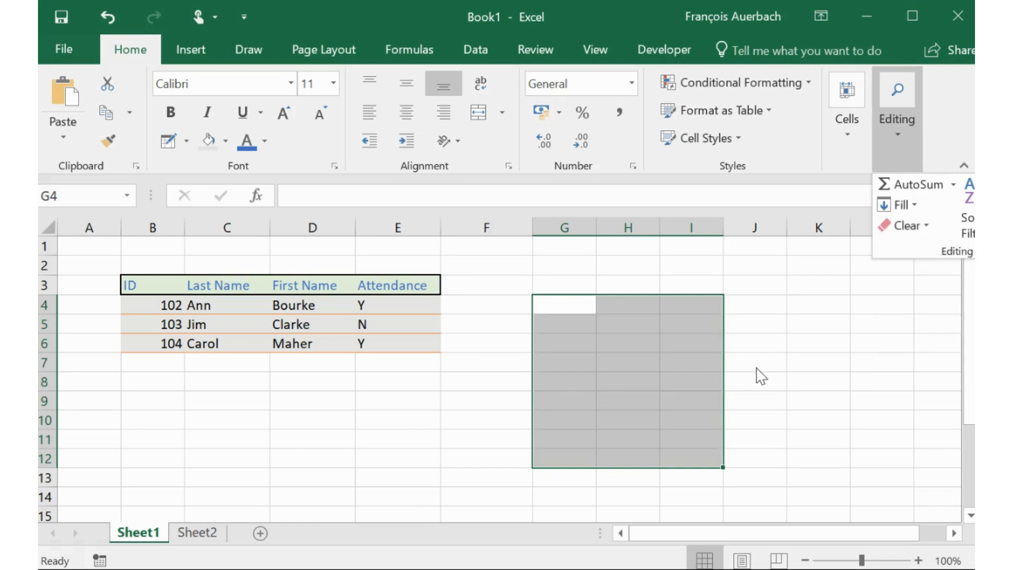
pyautogui.click(496, 432)
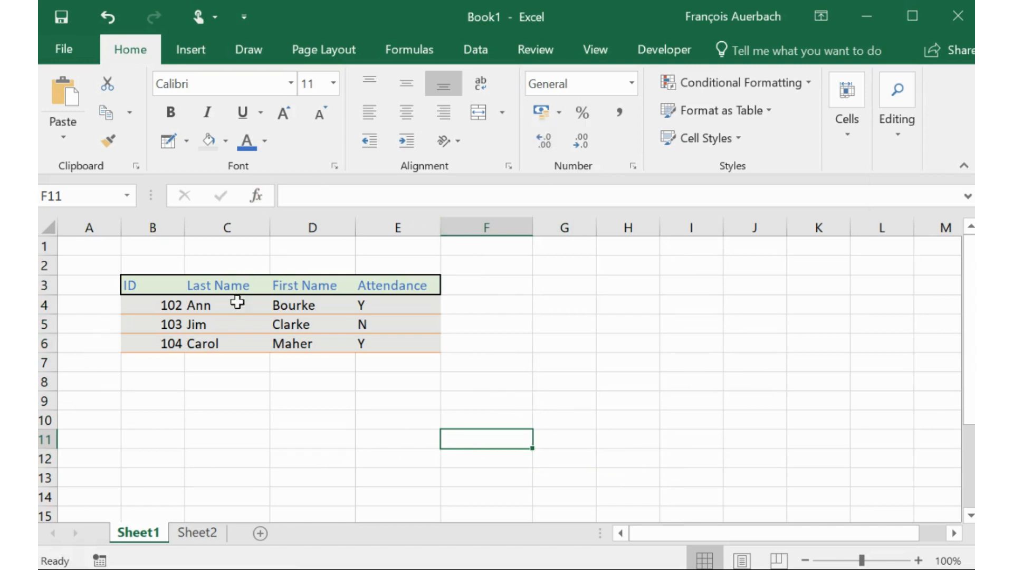
# Hide the worksheet gridlines on Sheet1.
pyautogui.click(598, 51)
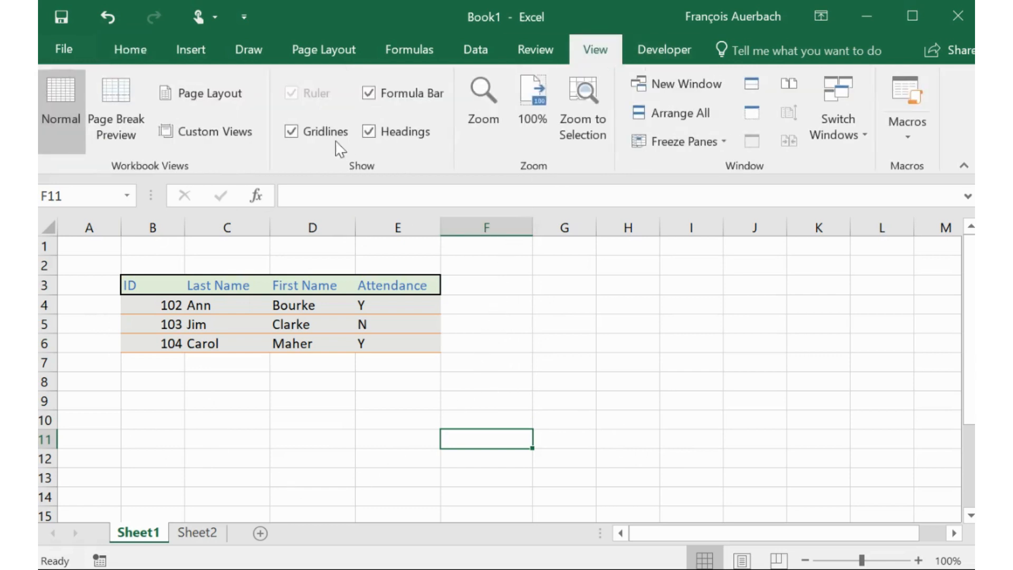
pyautogui.click(316, 140)
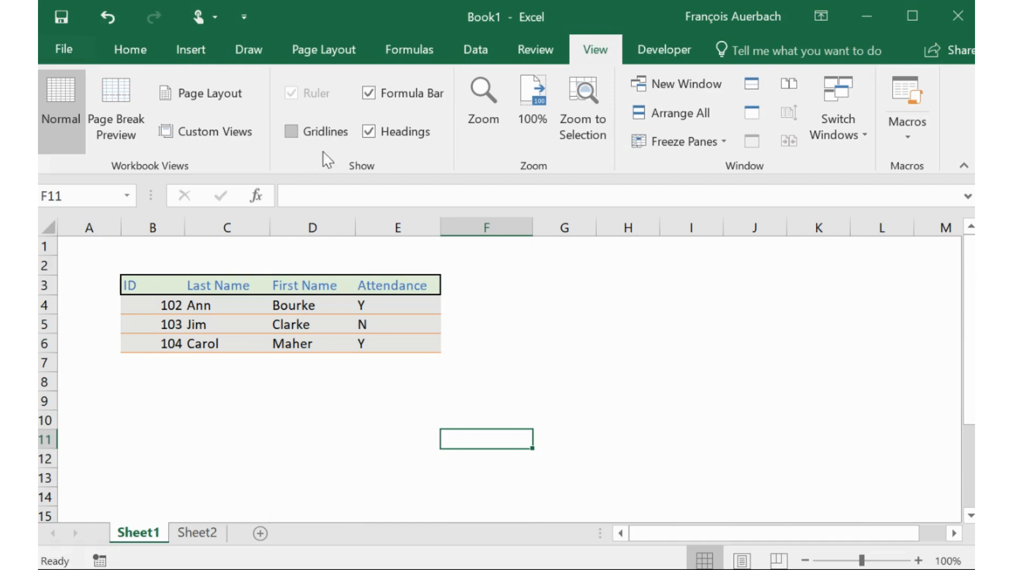
pyautogui.click(620, 396)
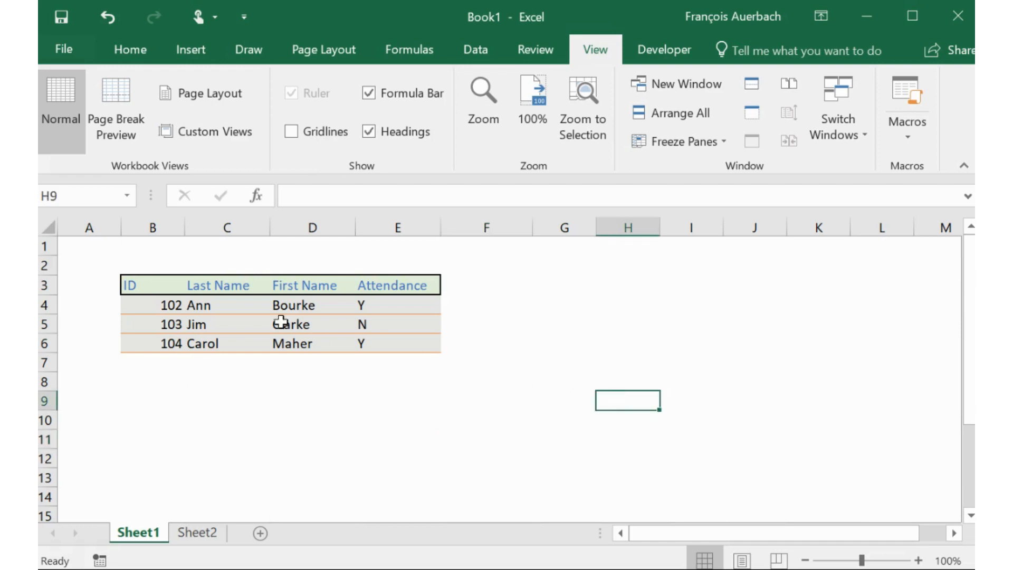
# Enter the title "Attendance sheet" in cell B1 above the table.
pyautogui.moveTo(155, 251)
pyautogui.mouseDown()
pyautogui.moveTo(410, 252)
pyautogui.moveTo(166, 243)
pyautogui.mouseUp()
pyautogui.write('A')
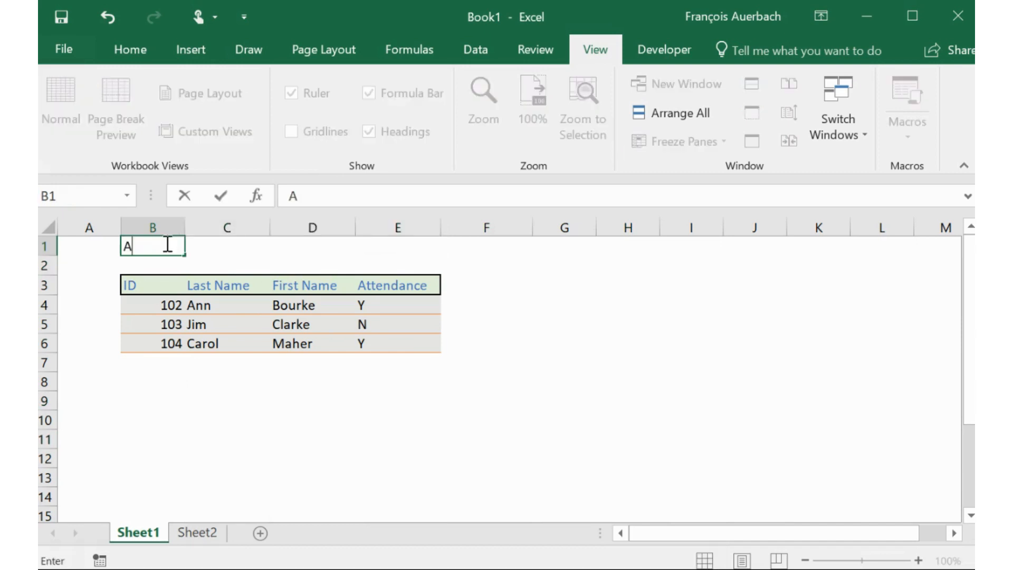
pyautogui.write('ttendance s')
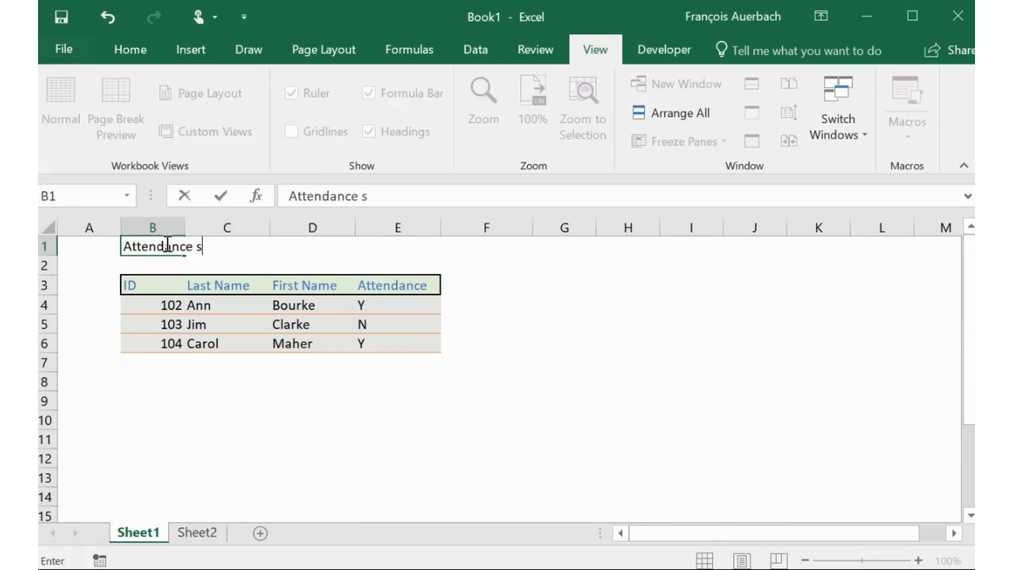
pyautogui.write('heet')
pyautogui.press('Return')
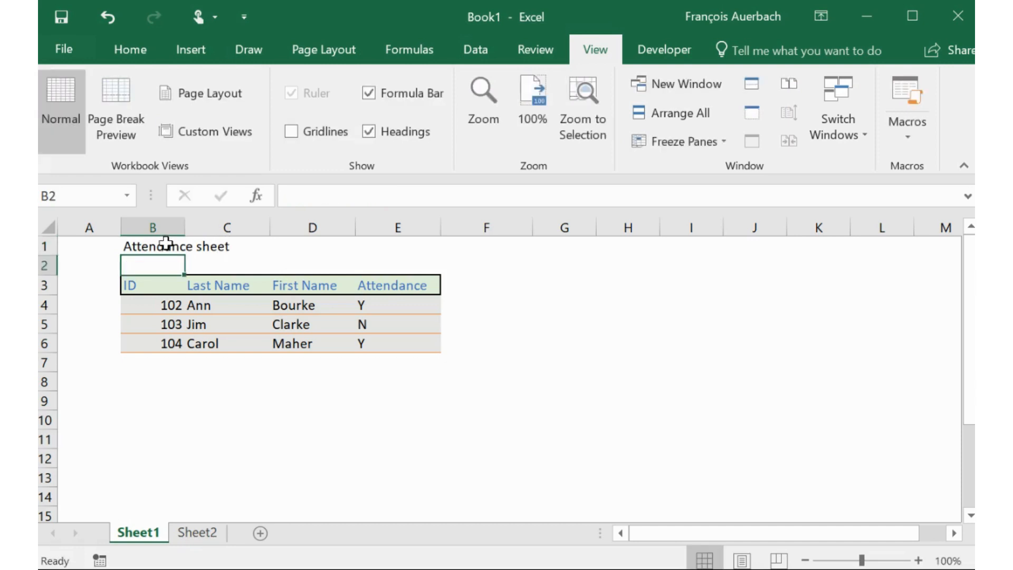
# Merge and center the title across cells B1:E1 so it spans the table's width.
pyautogui.click(166, 243)
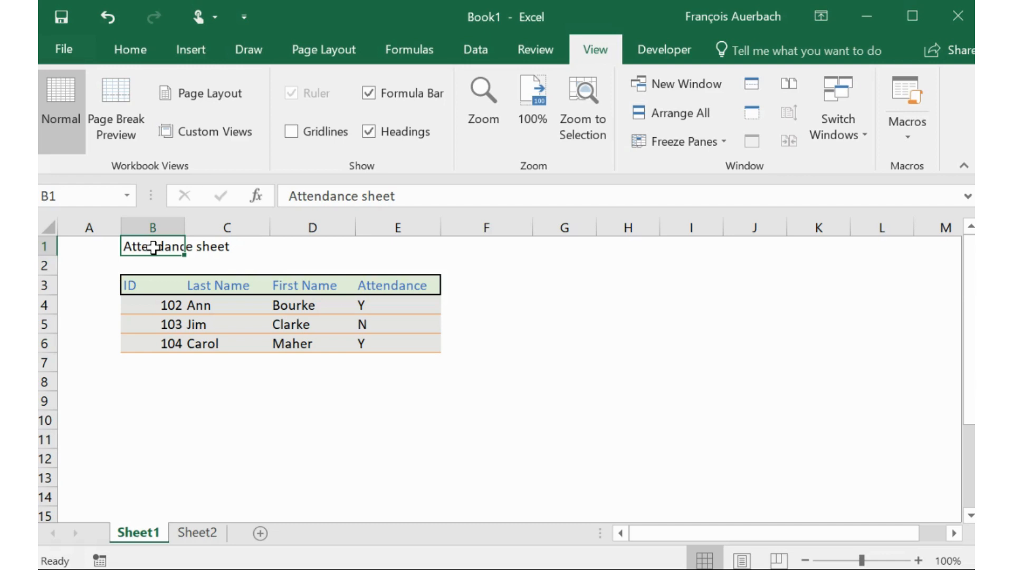
pyautogui.moveTo(154, 246); pyautogui.dragTo(388, 244)
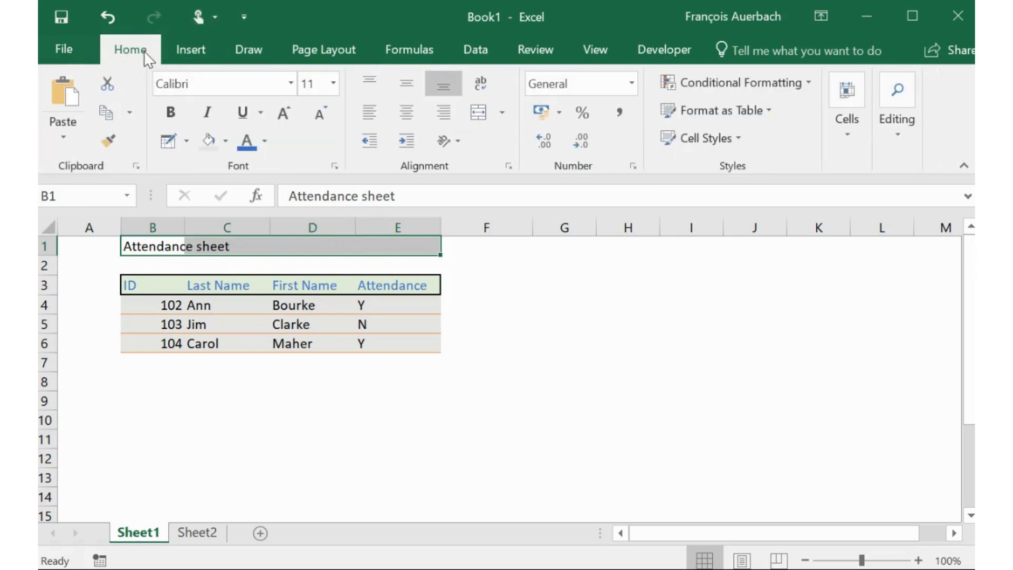
pyautogui.click(479, 112)
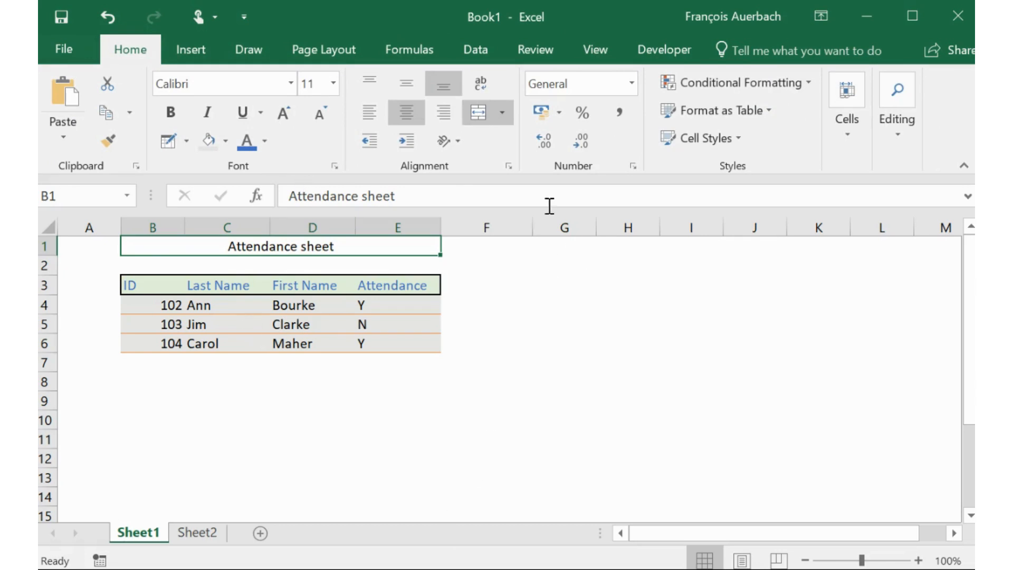
pyautogui.click(508, 119)
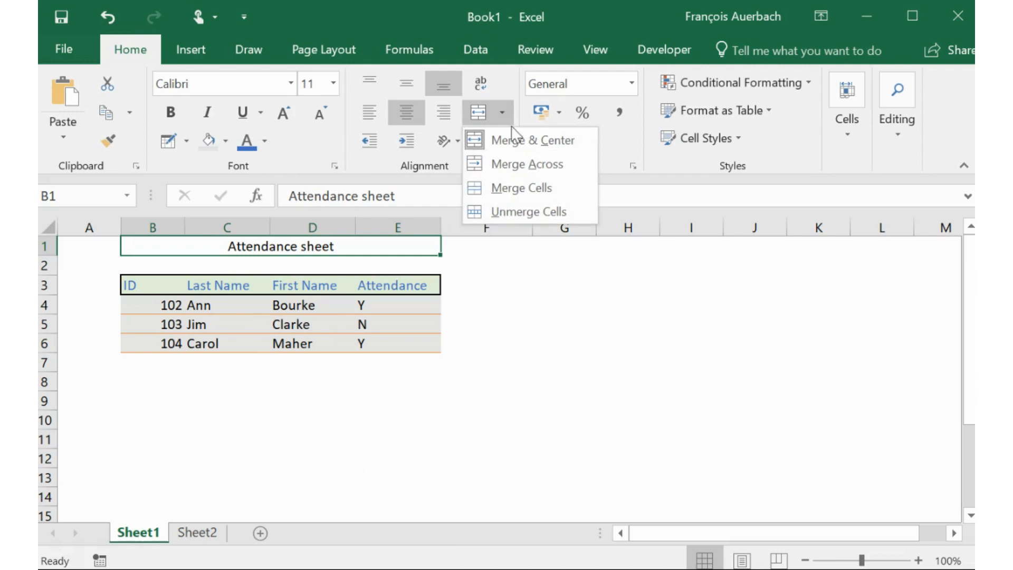
pyautogui.click(510, 119)
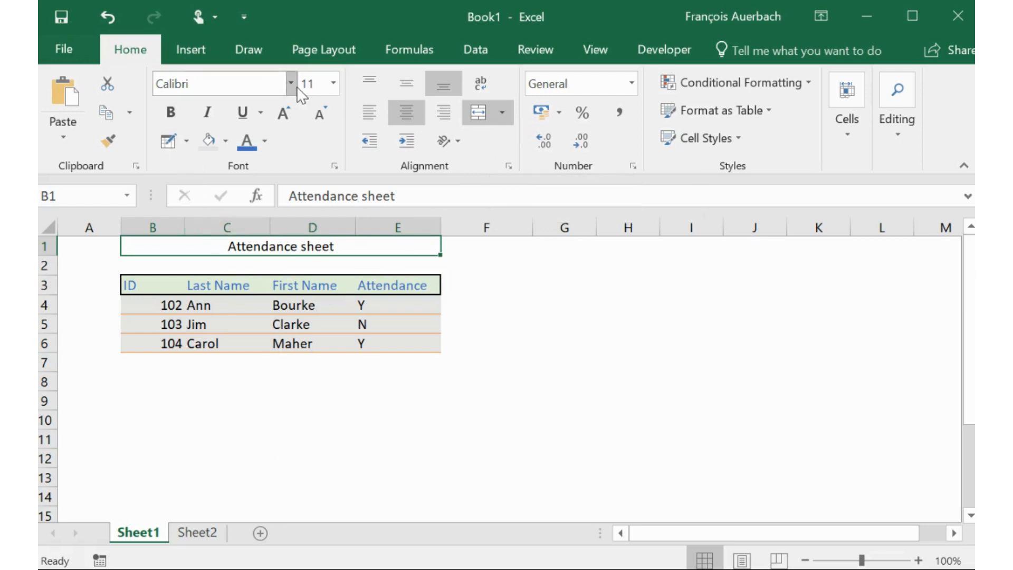
# Set the title's font size to 16 and its font colour to the light blue theme colour.
pyautogui.click(333, 84)
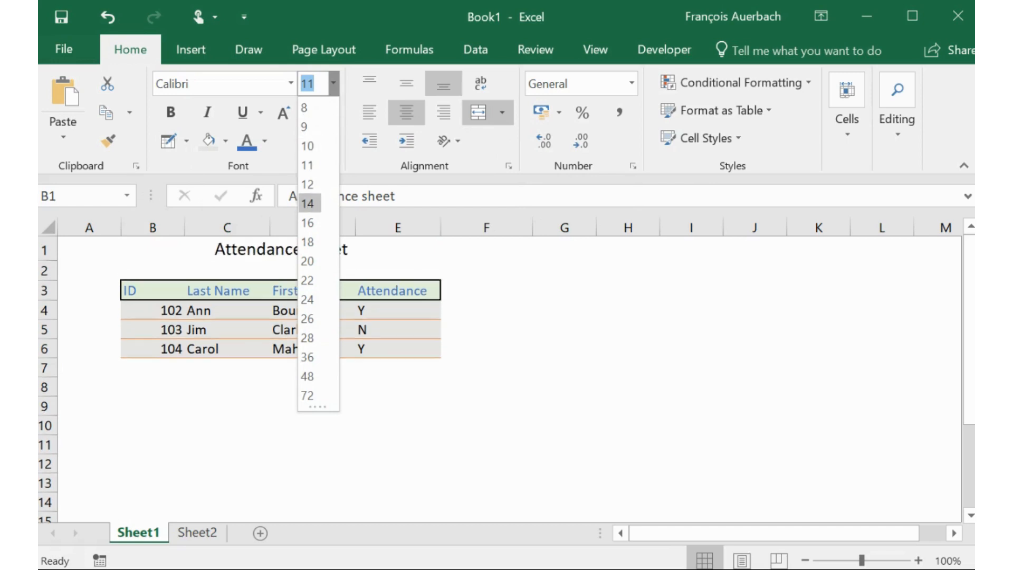
pyautogui.click(310, 223)
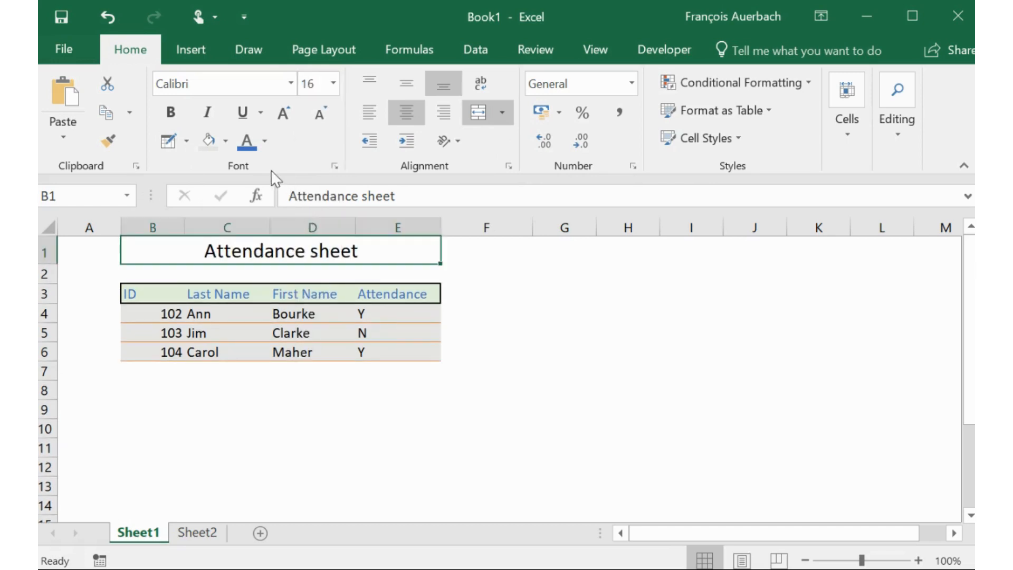
pyautogui.click(265, 141)
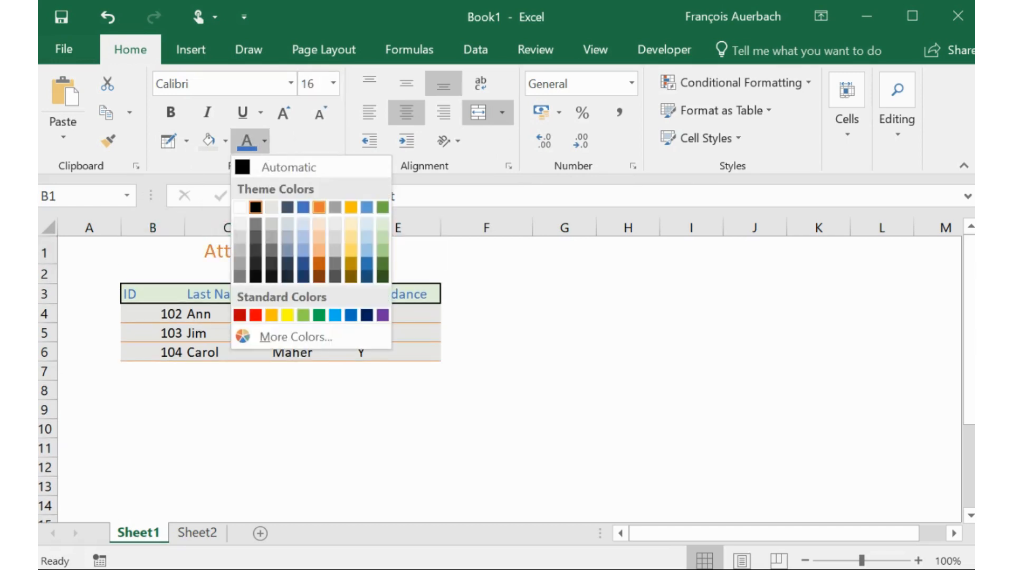
pyautogui.click(366, 206)
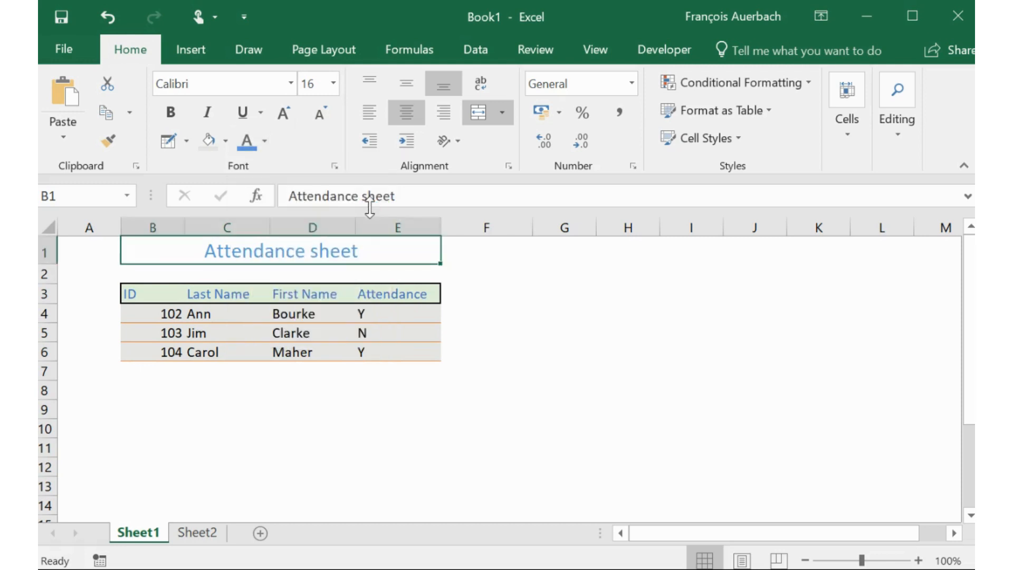
pyautogui.click(269, 435)
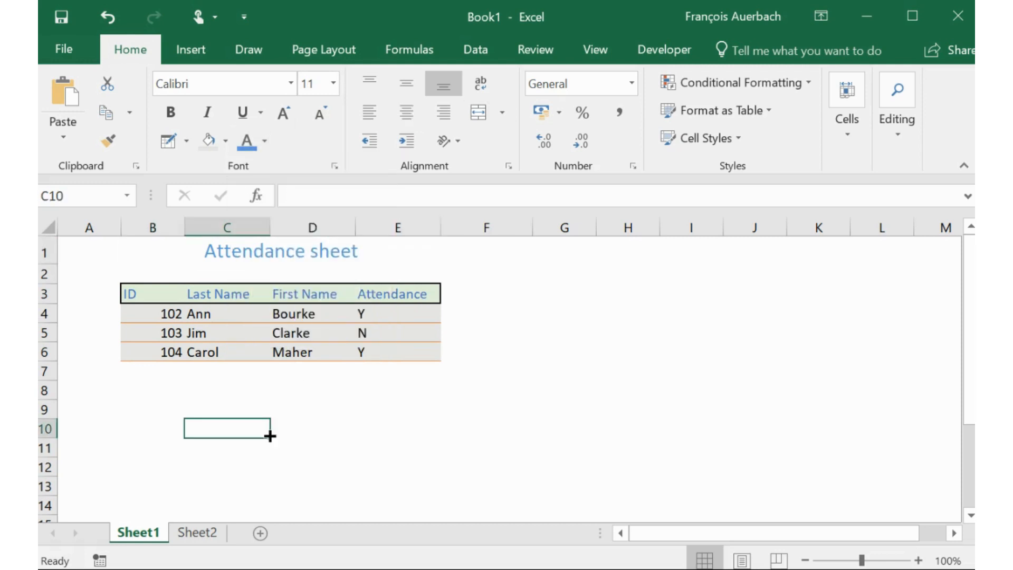
# Start a new student record in row 7, entering the student's ID in B7 and the name in C7.
pyautogui.click(162, 368)
pyautogui.write('105')
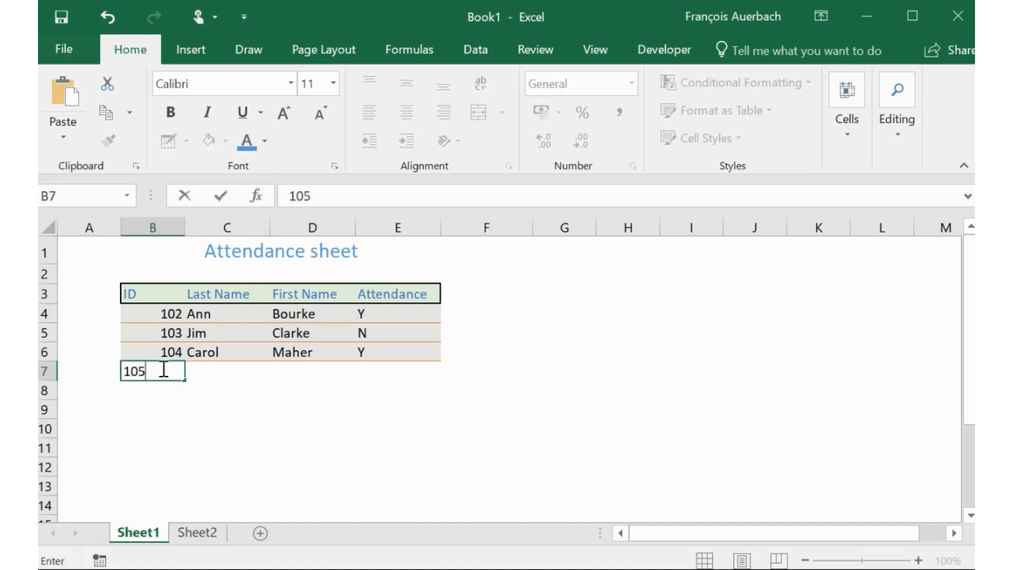
pyautogui.press('Return')
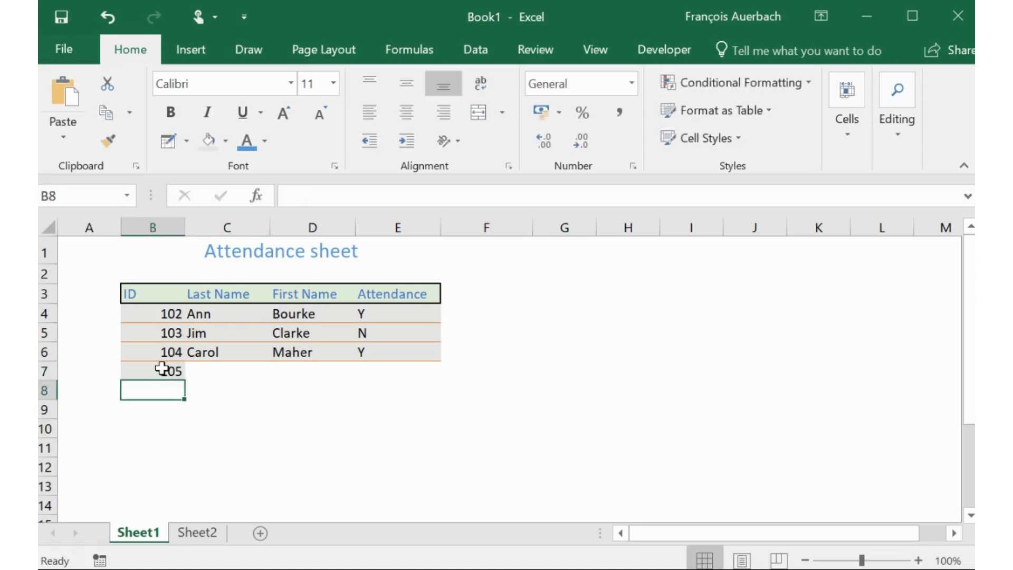
pyautogui.click(200, 374)
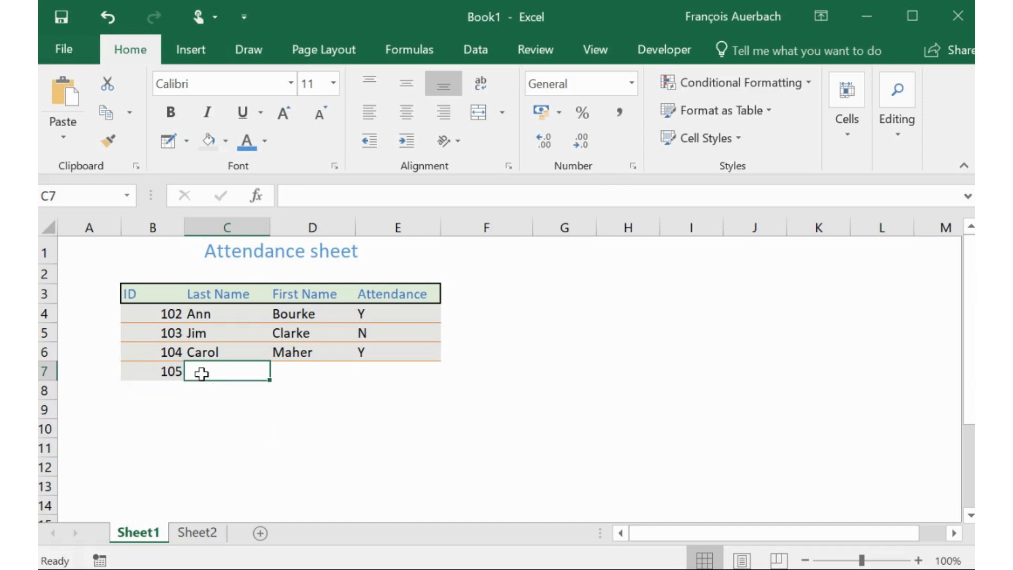
pyautogui.write('Pete')
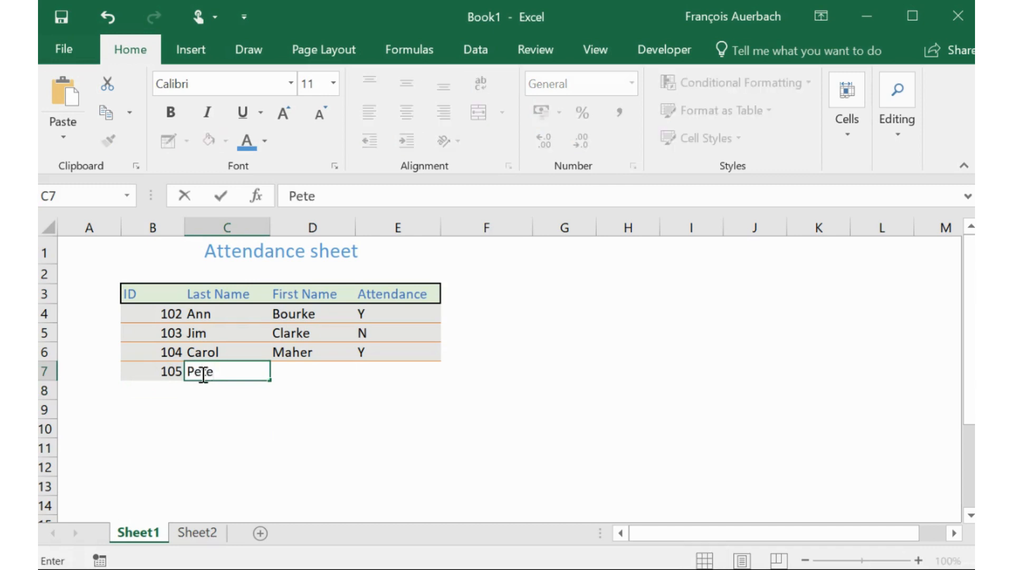
pyautogui.press('Tab')
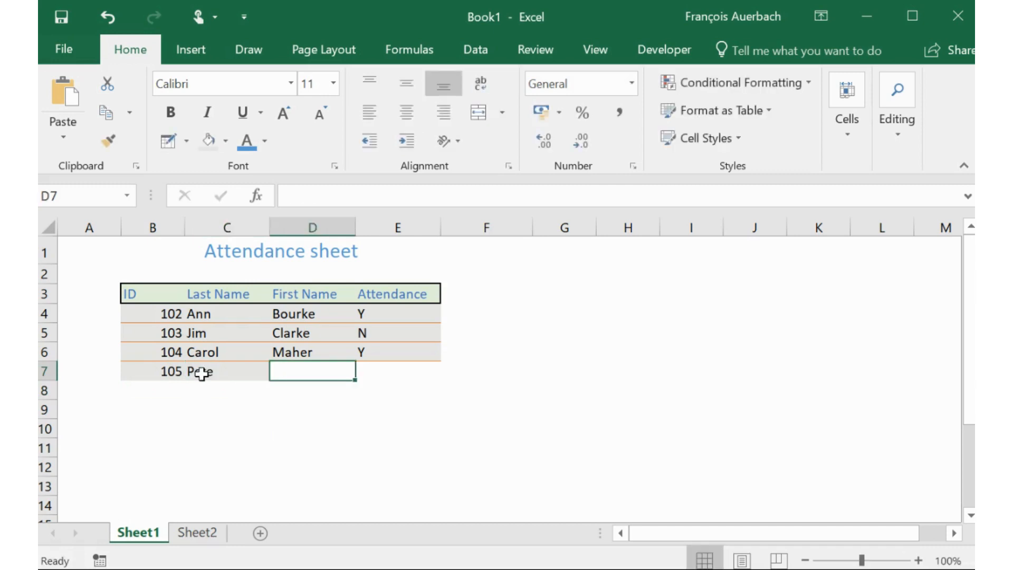
# Complete the row 7 record with the student's other name in D7 and attendance Y in E7.
pyautogui.write('Hap')
pyautogui.press('BackSpace')
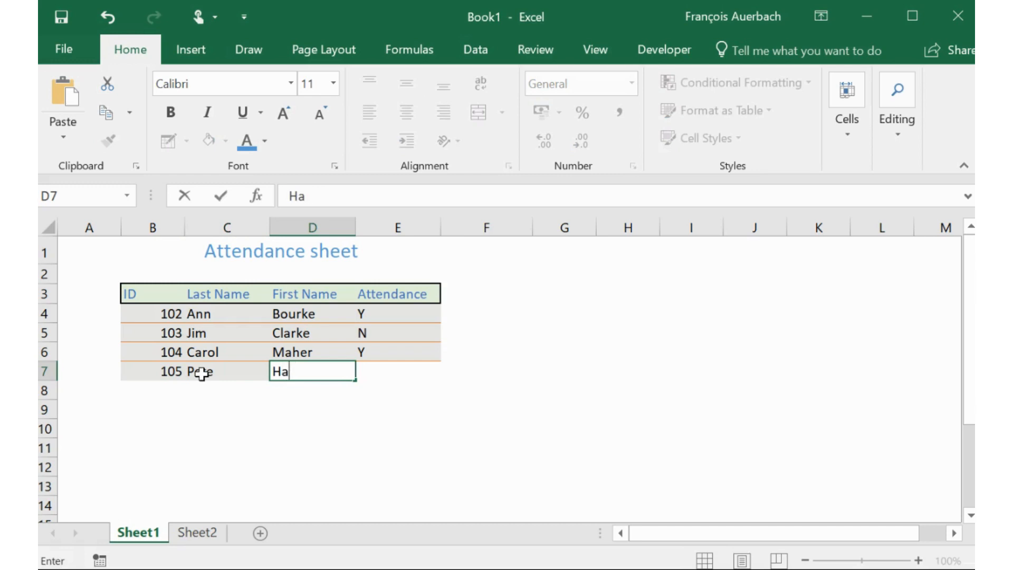
pyautogui.write('m')
pyautogui.press('BackSpace')
pyautogui.write('rrison')
pyautogui.press('Tab')
pyautogui.write('Y')
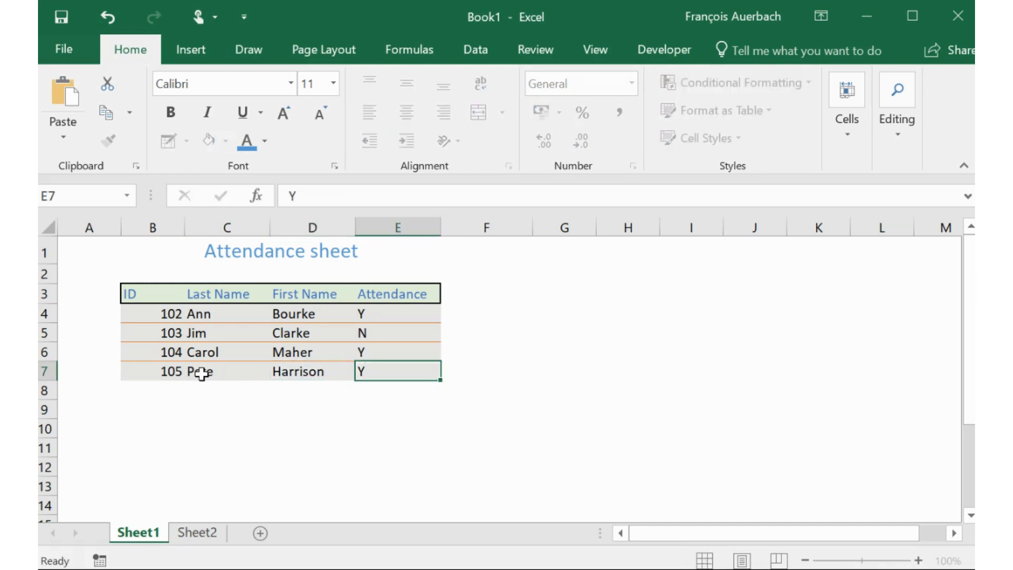
pyautogui.press('Return')
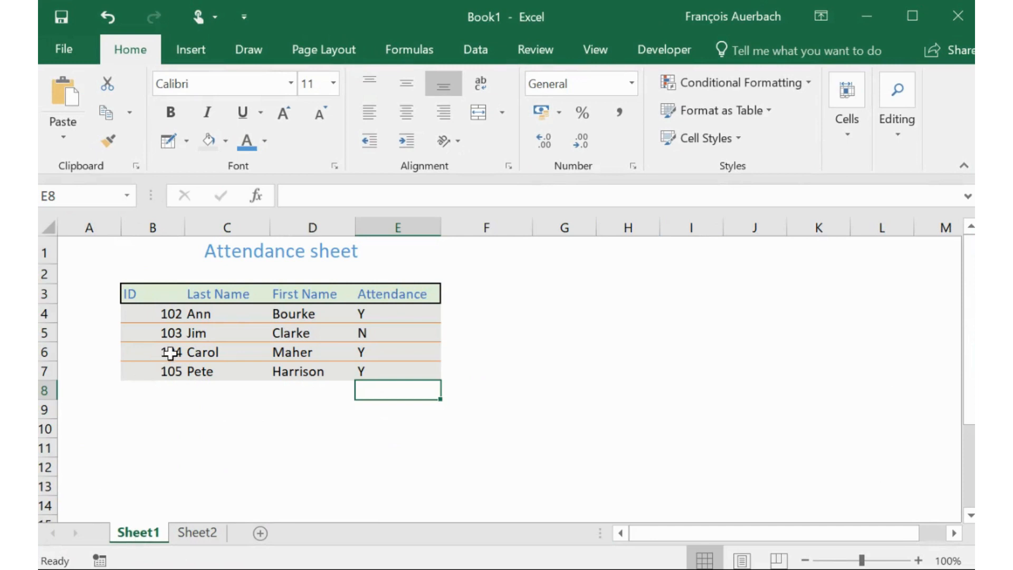
# Rename Sheet1 as "Week 1".
pyautogui.rightClick(138, 540)
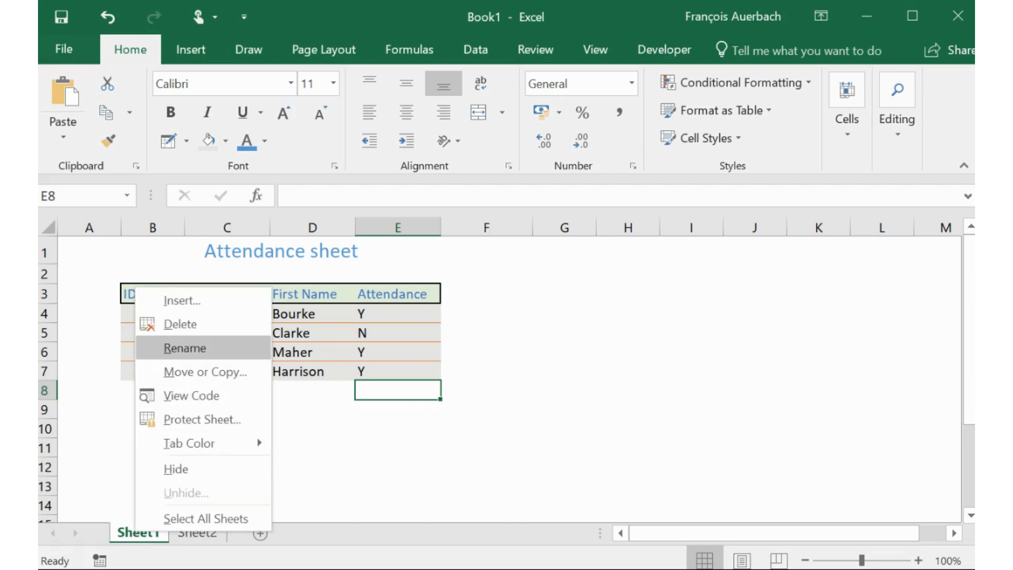
pyautogui.click(180, 349)
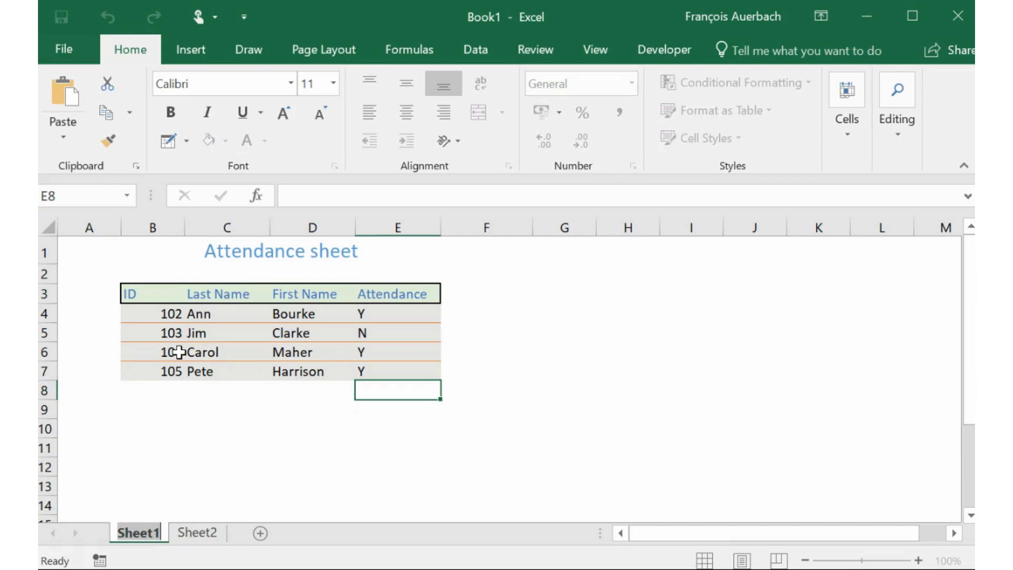
pyautogui.write('Week 1')
pyautogui.press('Return')
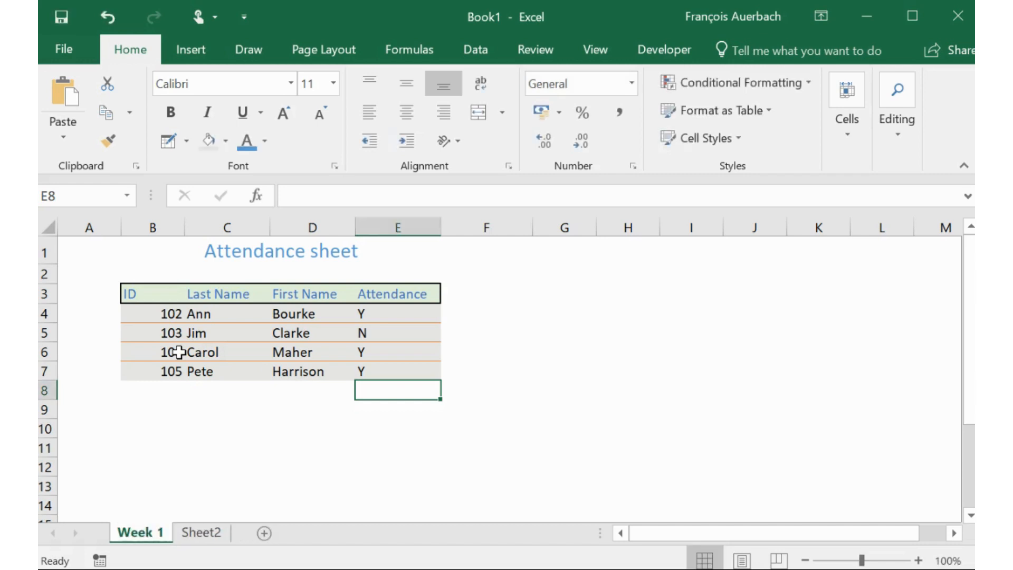
# Rename Sheet2 as "Week 2".
pyautogui.click(204, 535)
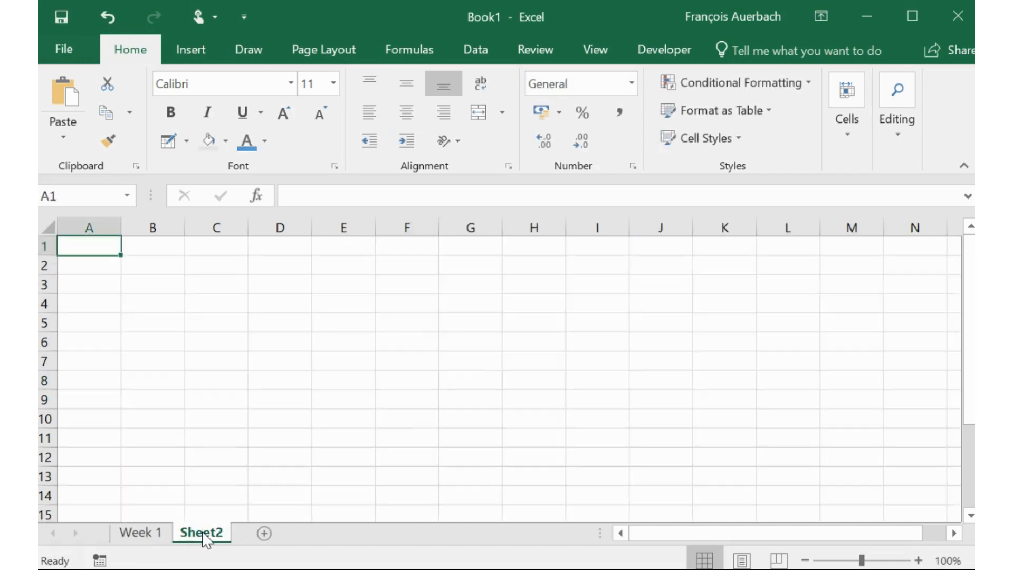
pyautogui.doubleClick(203, 535)
pyautogui.write('We')
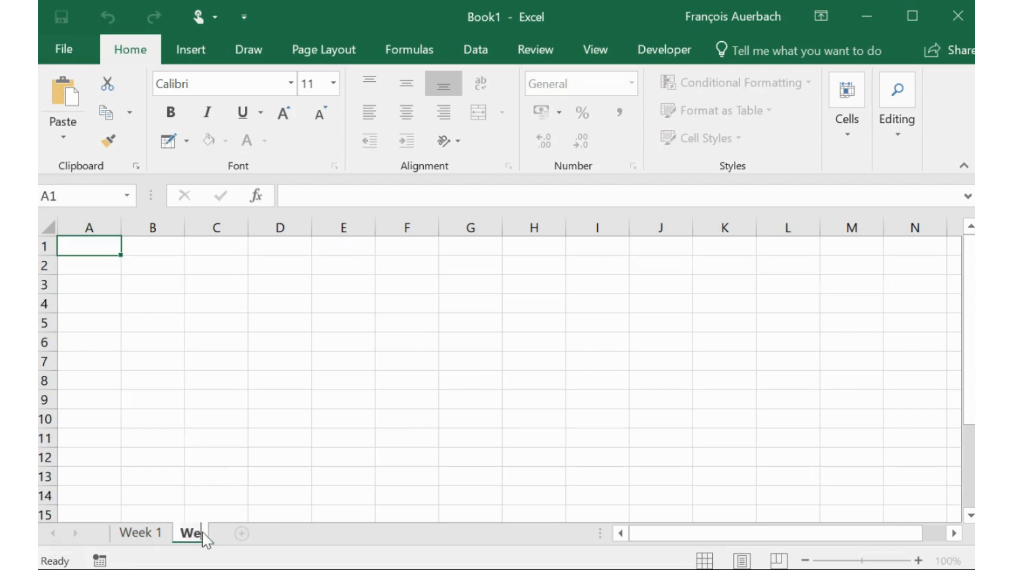
pyautogui.write('ek 2')
pyautogui.press('Return')
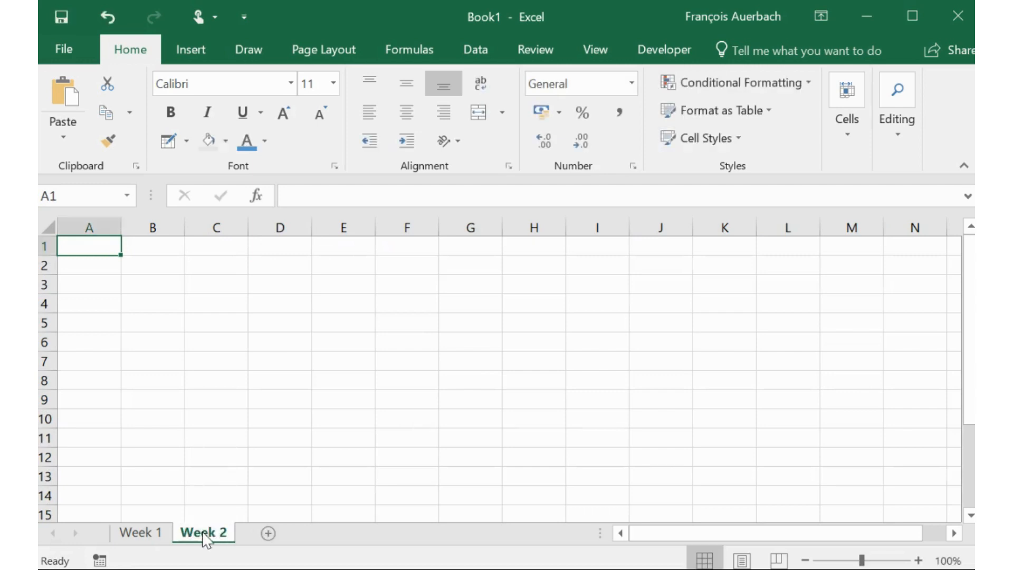
# Copy the titled attendance table, range B1:E9, from the Week 1 sheet to cell B1 of Week 2.
pyautogui.click(158, 537)
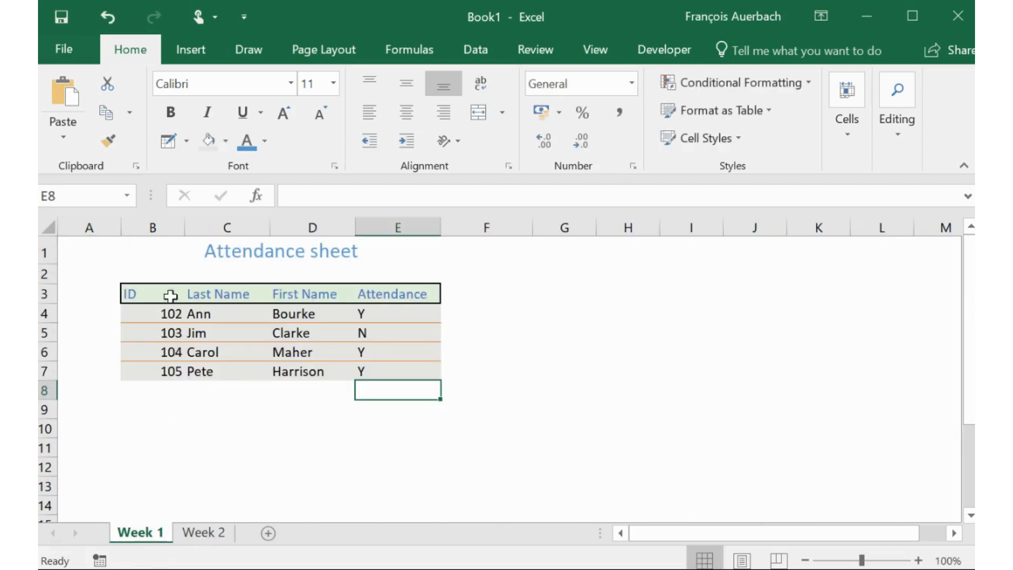
pyautogui.moveTo(146, 254); pyautogui.dragTo(251, 413)
pyautogui.hotkey('ctrl', 'c')
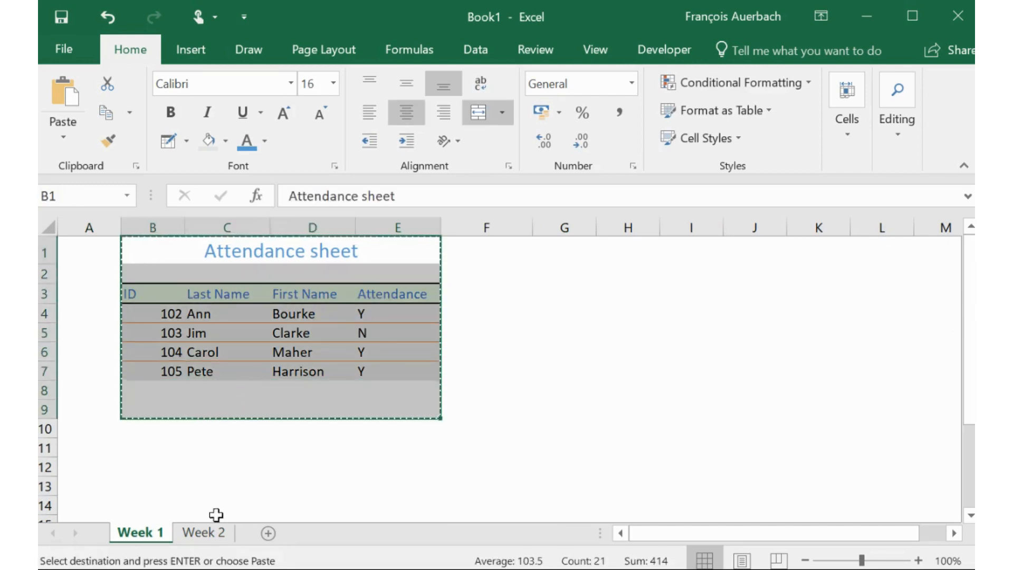
pyautogui.click(208, 528)
pyautogui.click(145, 241)
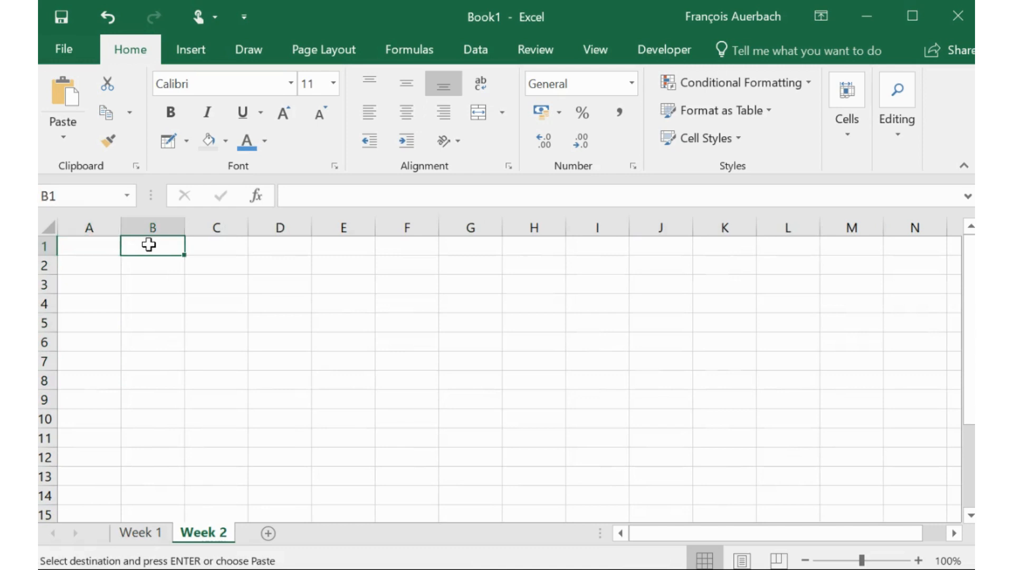
pyautogui.hotkey('ctrl', 'v')
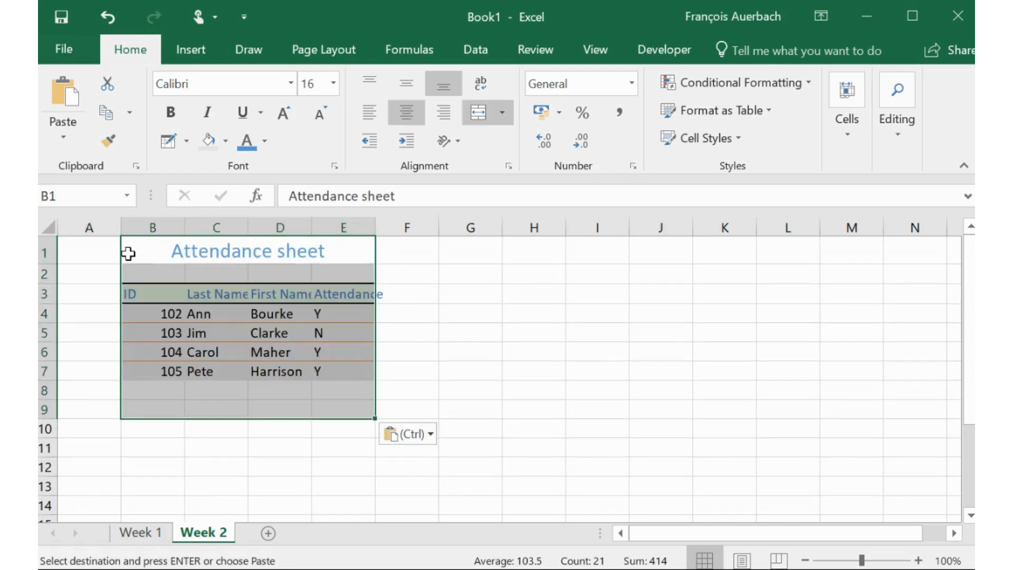
pyautogui.click(442, 485)
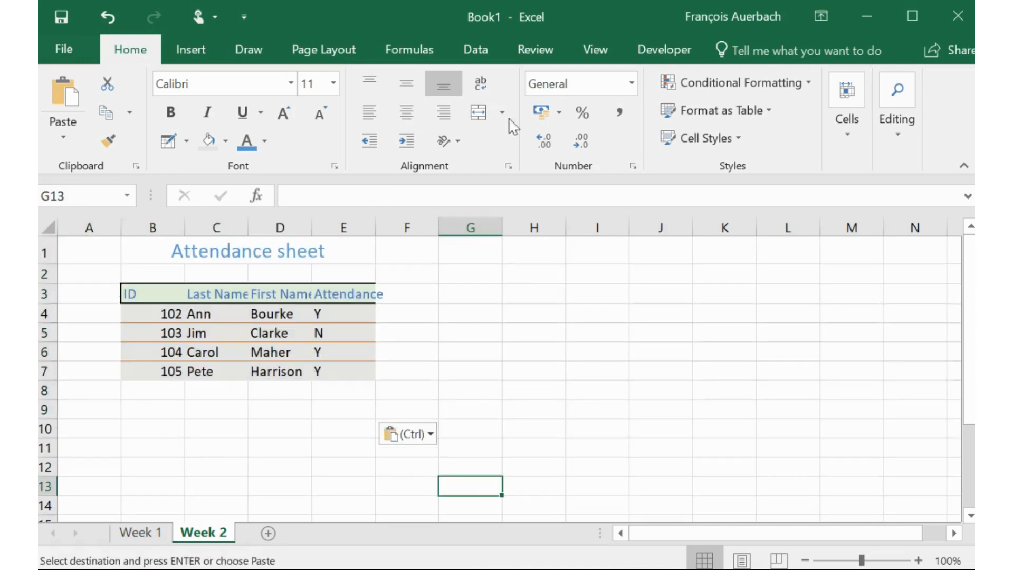
# Hide the worksheet gridlines on the Week 2 sheet.
pyautogui.click(582, 58)
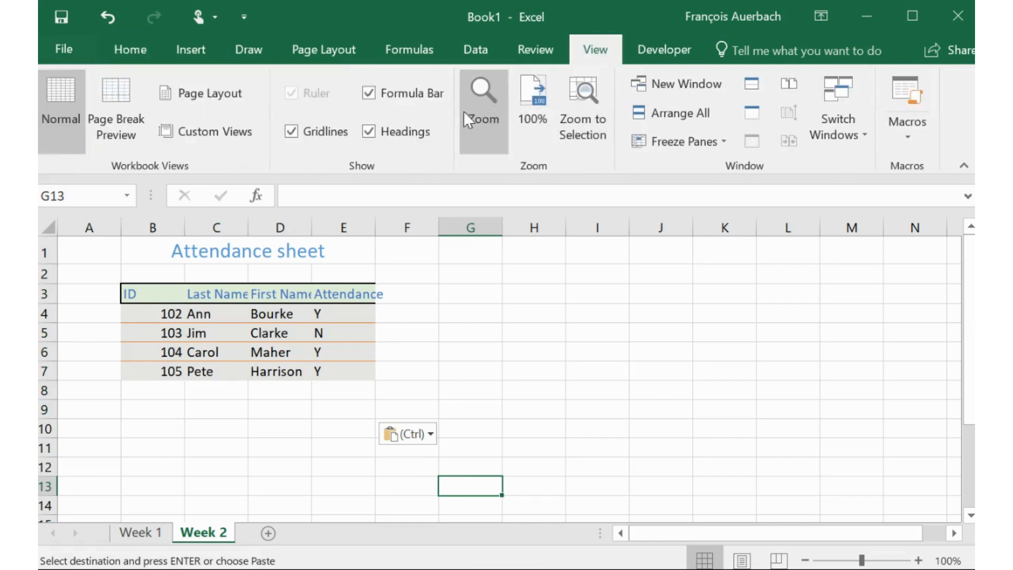
pyautogui.click(291, 132)
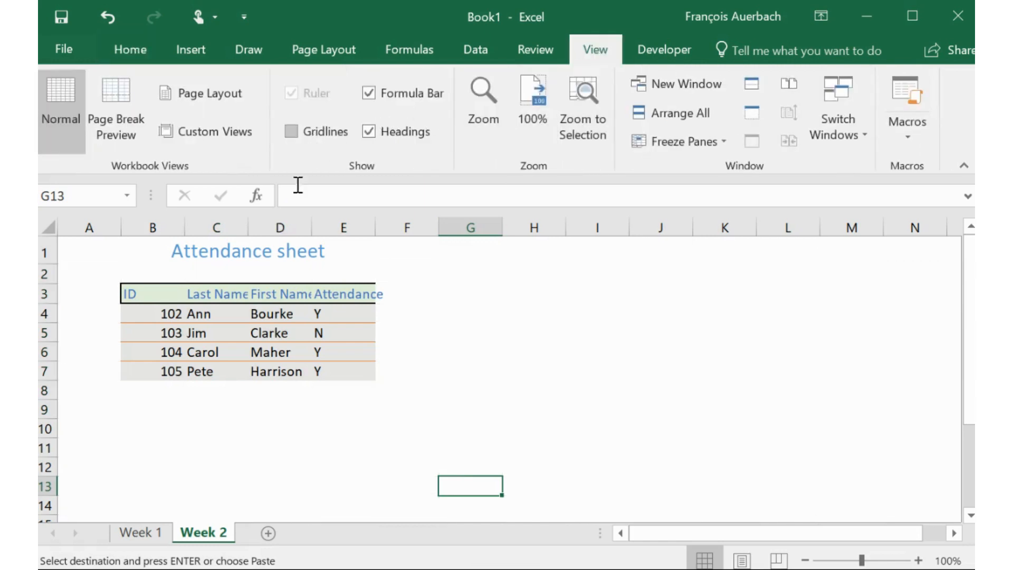
pyautogui.click(488, 331)
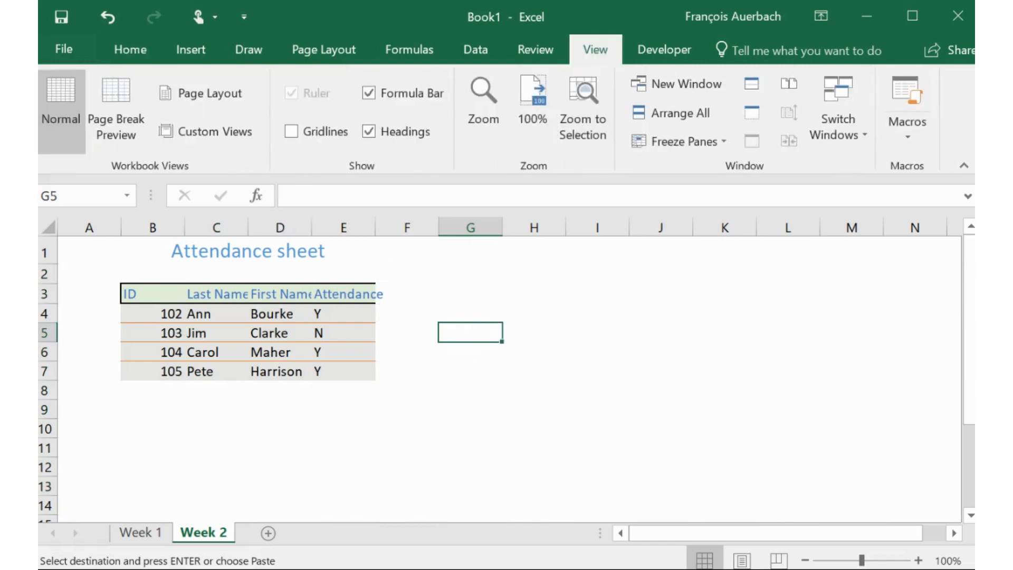
# Add a "Fee Paid" column header in cell F3 of the Week 1 sheet.
pyautogui.click(156, 534)
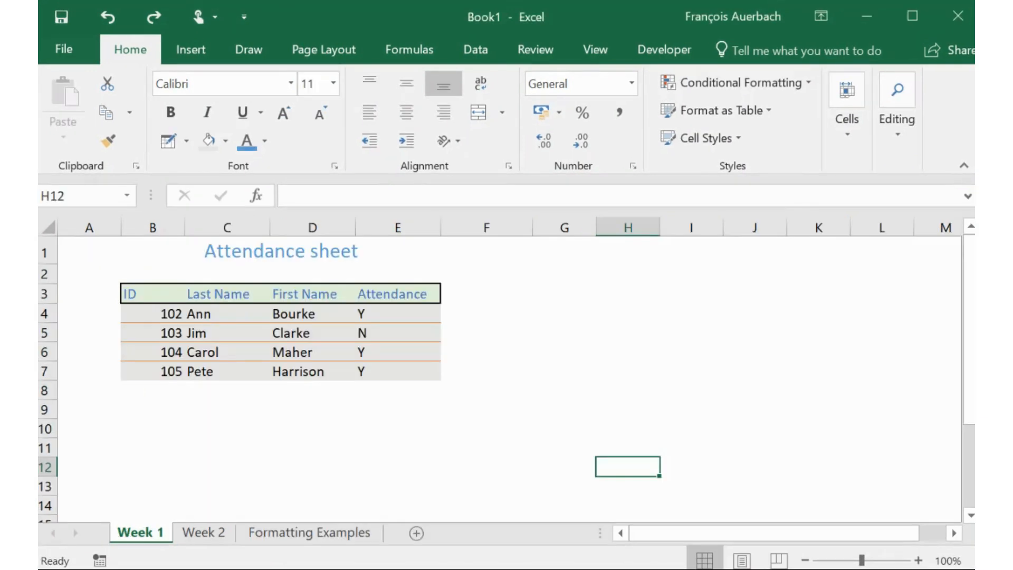
pyautogui.click(461, 292)
pyautogui.write('Fee')
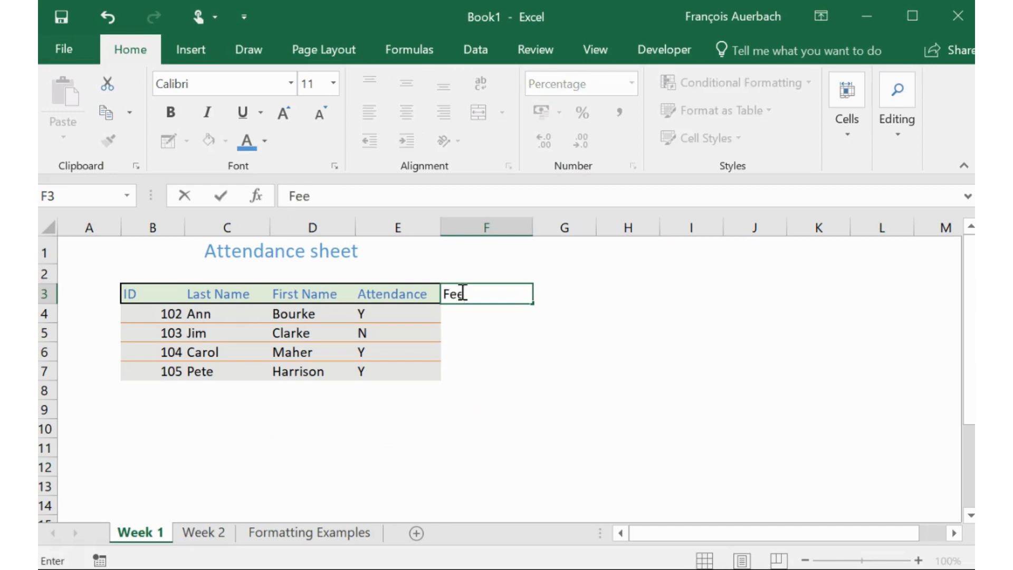
pyautogui.write(' Paid')
pyautogui.press('Return')
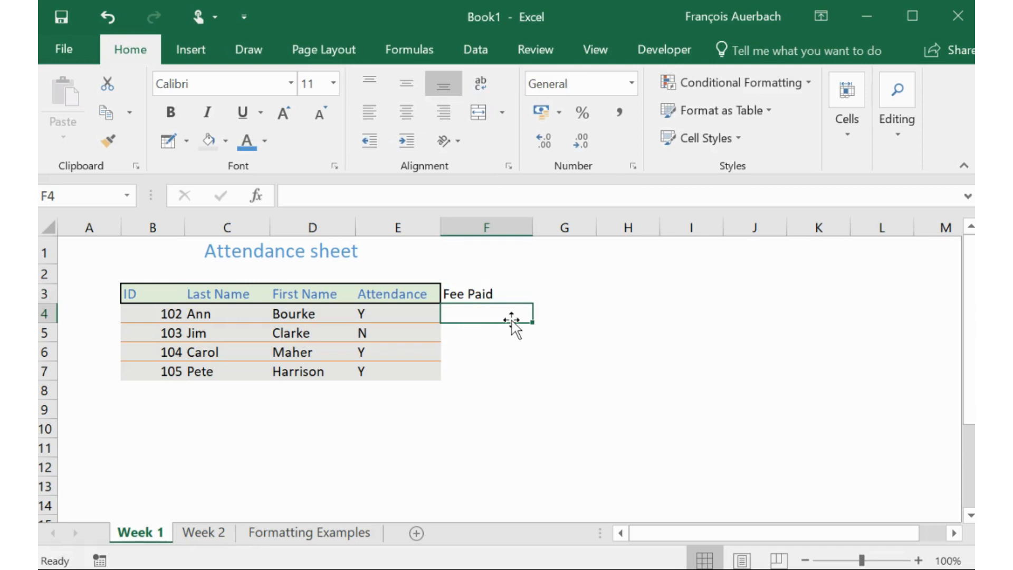
# Fill in the fees paid in F4:F7 as 100, 0, 130 and 100.
pyautogui.write('100')
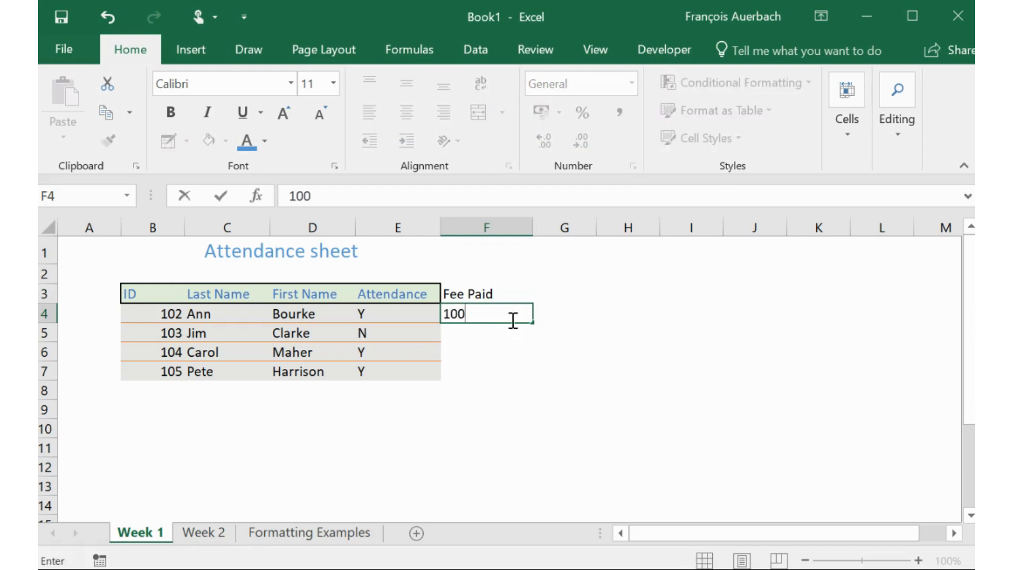
pyautogui.press('Return')
pyautogui.write('0')
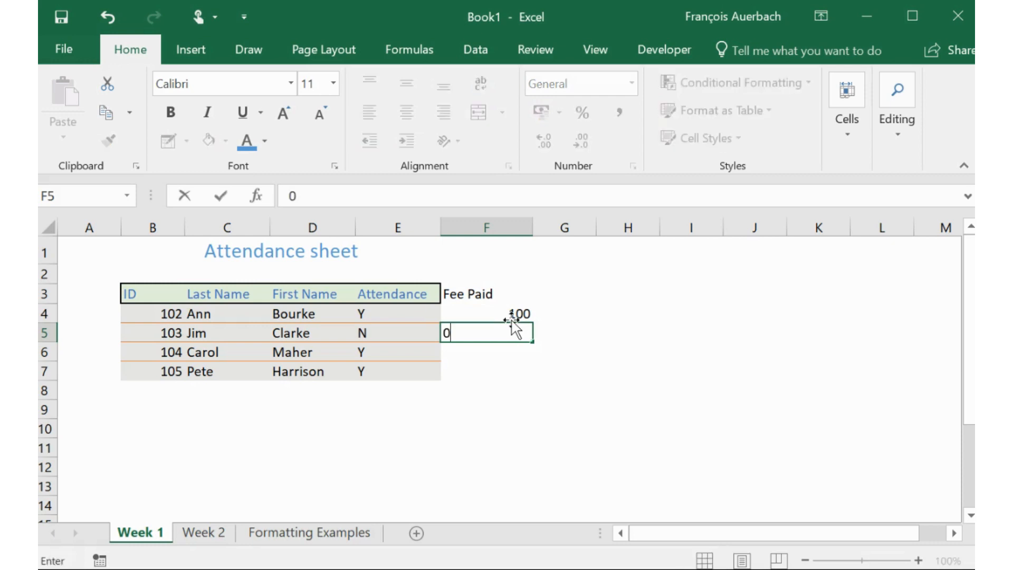
pyautogui.press('Return')
pyautogui.write('1')
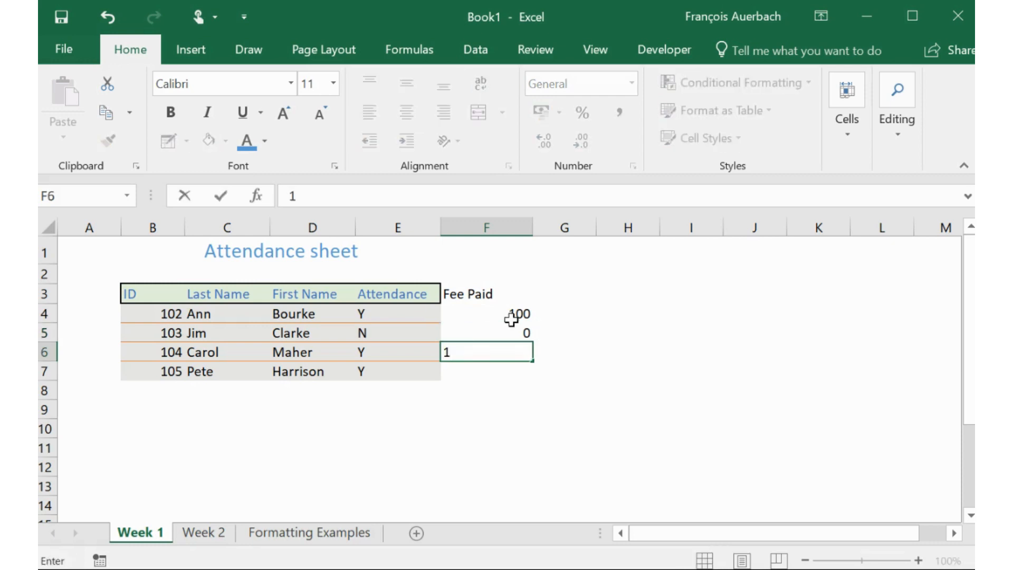
pyautogui.write('30')
pyautogui.press('Return')
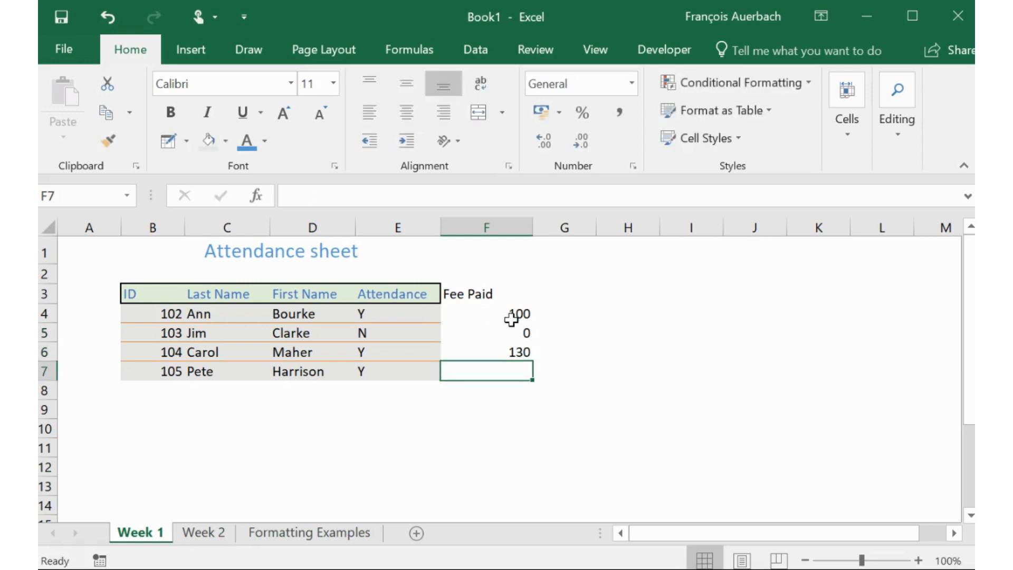
pyautogui.write('100')
pyautogui.press('Return')
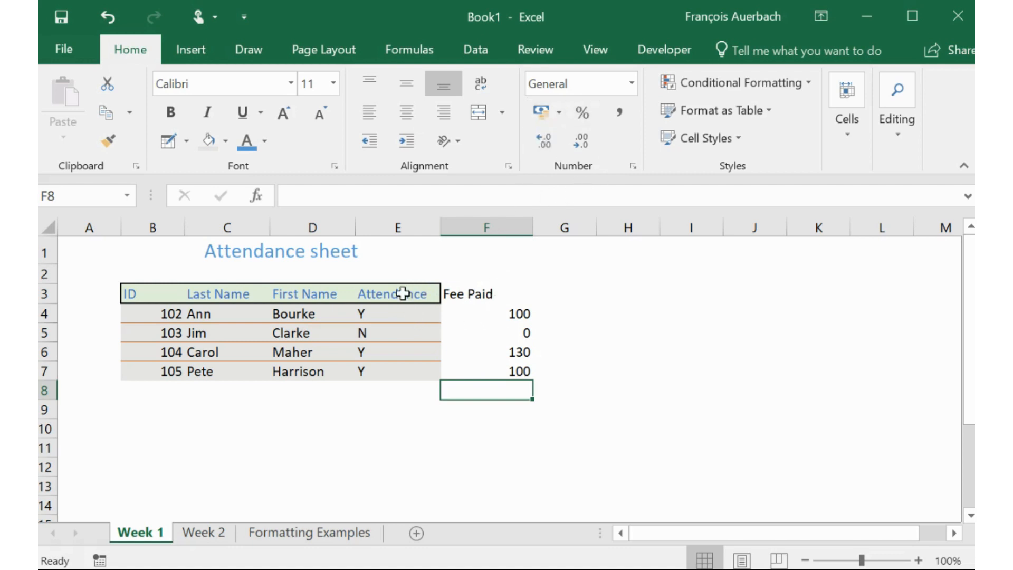
# Copy the formatting of the Attendance column, E3:E7, onto the Fee Paid column, F3:F7, with Format Painter.
pyautogui.moveTo(403, 294); pyautogui.dragTo(396, 365)
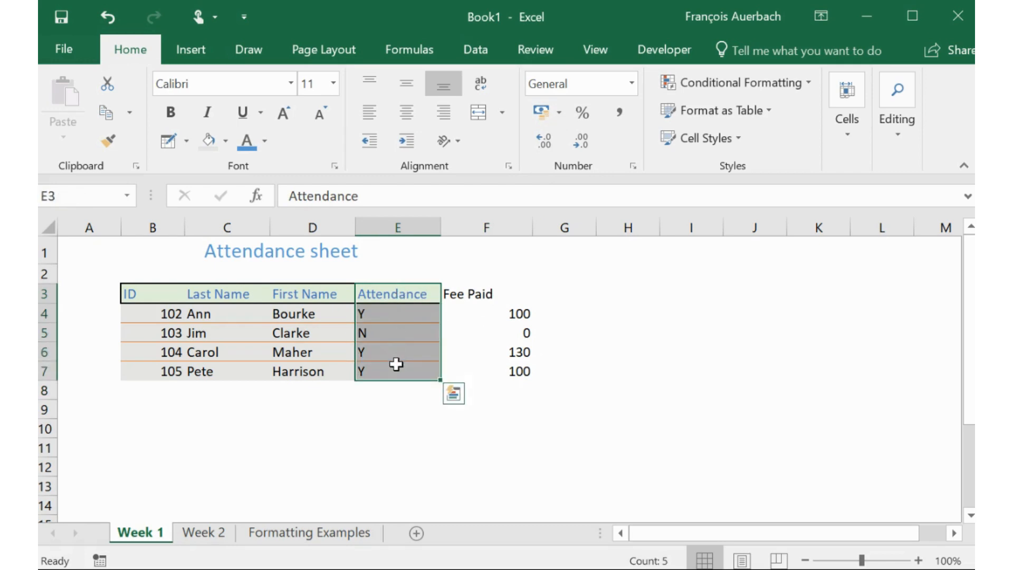
pyautogui.click(114, 147)
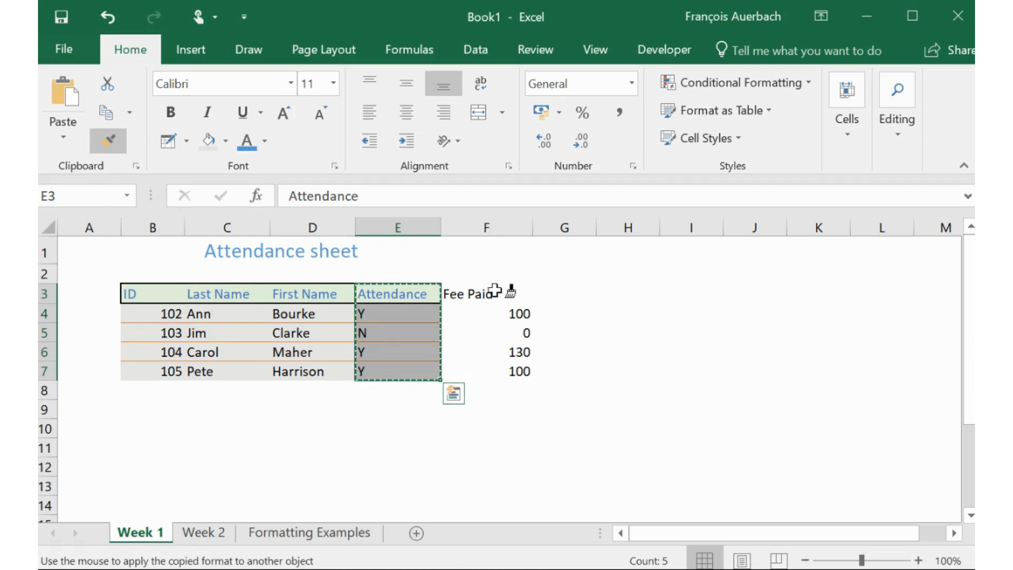
pyautogui.moveTo(479, 294); pyautogui.dragTo(481, 369)
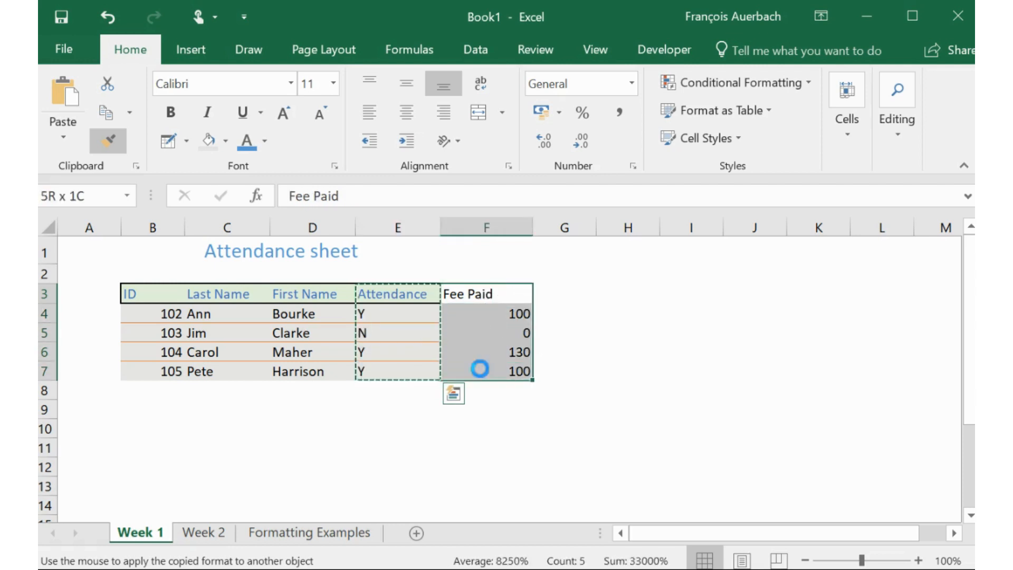
pyautogui.click(615, 357)
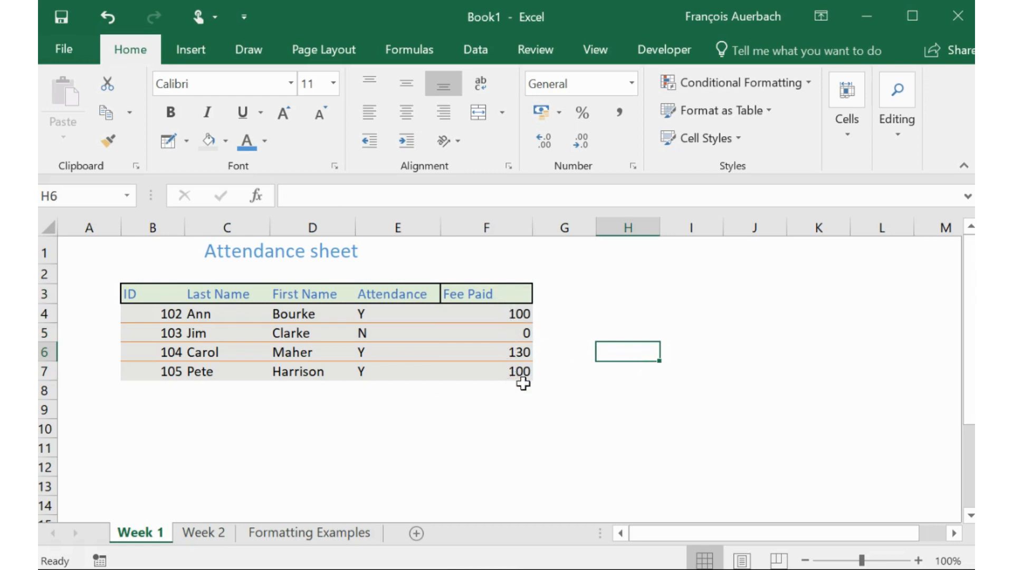
# Format the Fee Paid amounts in F4:F7 with the Currency number format.
pyautogui.click(521, 313)
pyautogui.moveTo(521, 313); pyautogui.dragTo(519, 370)
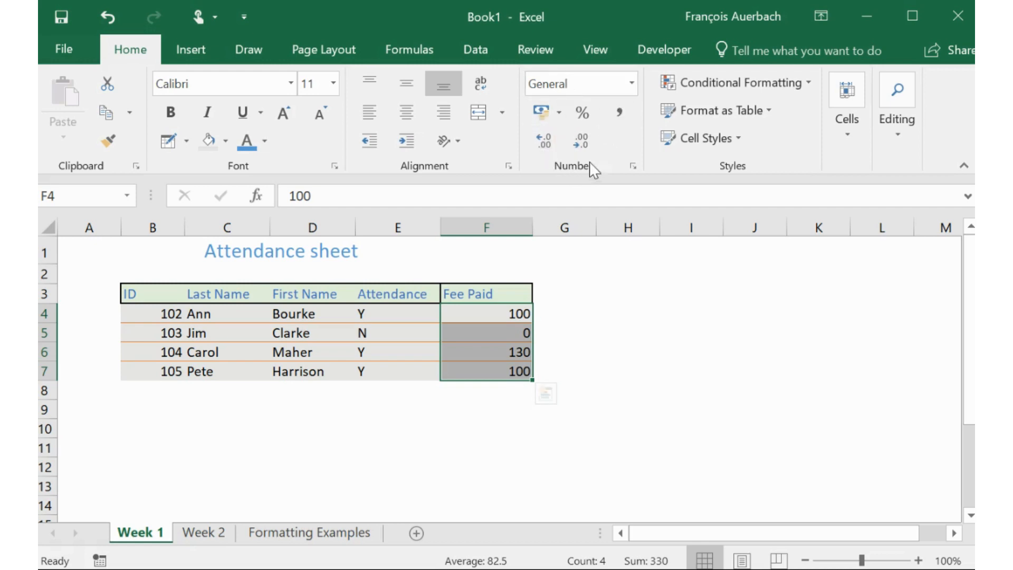
pyautogui.click(632, 86)
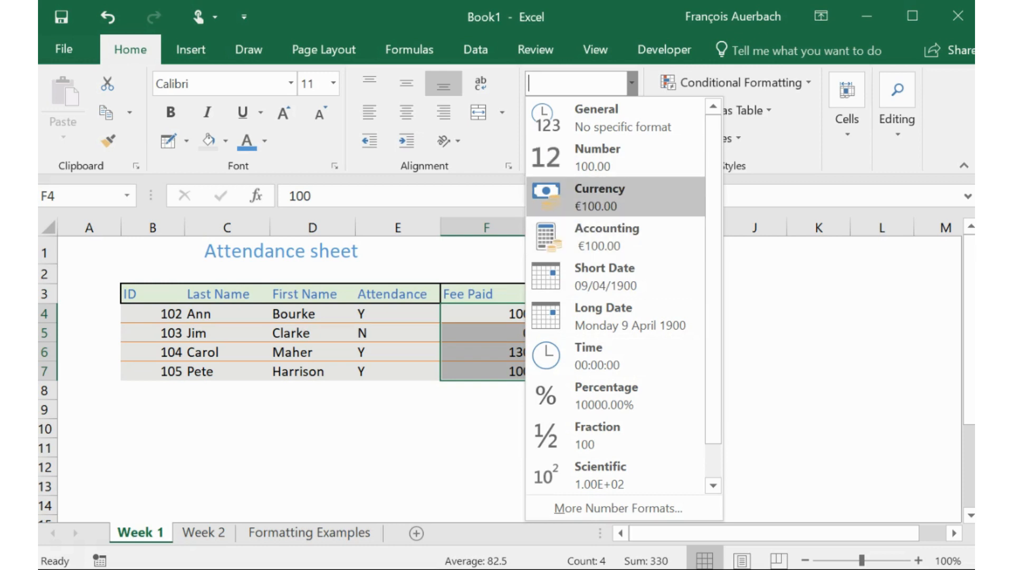
pyautogui.click(621, 206)
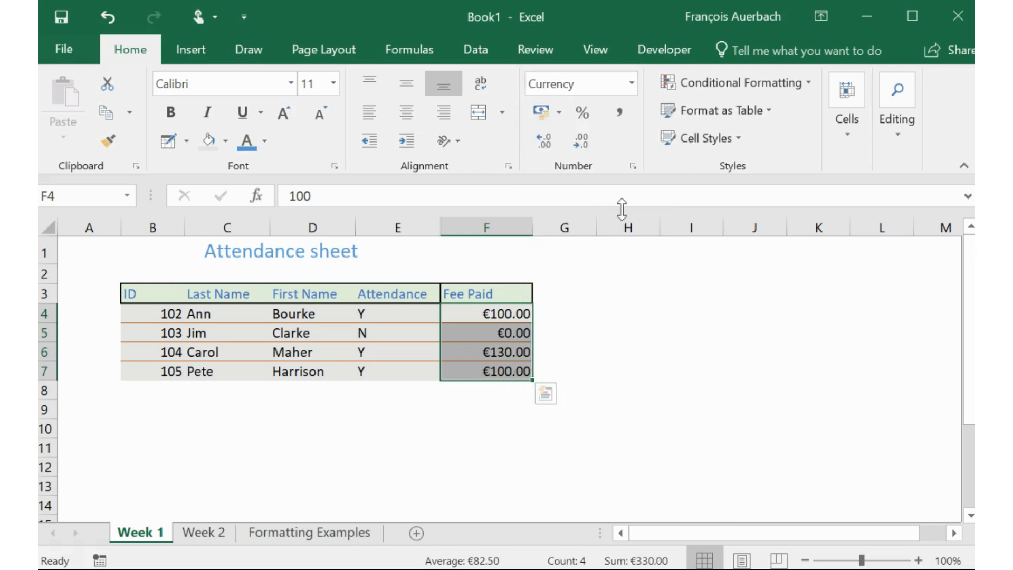
pyautogui.click(592, 317)
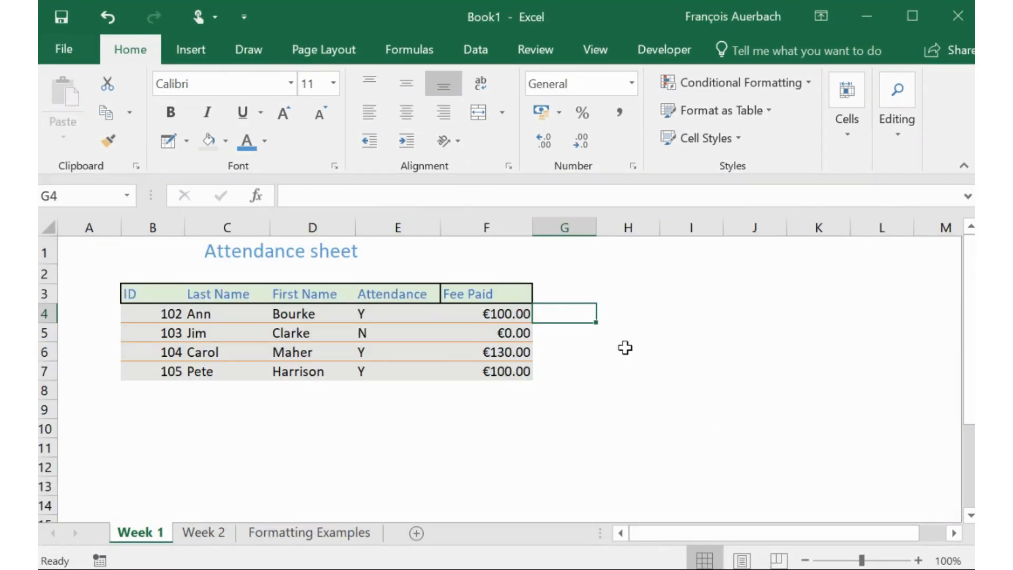
# Add a "Comments" column header in cell G3 of the Week 1 sheet.
pyautogui.click(566, 290)
pyautogui.write('Commen')
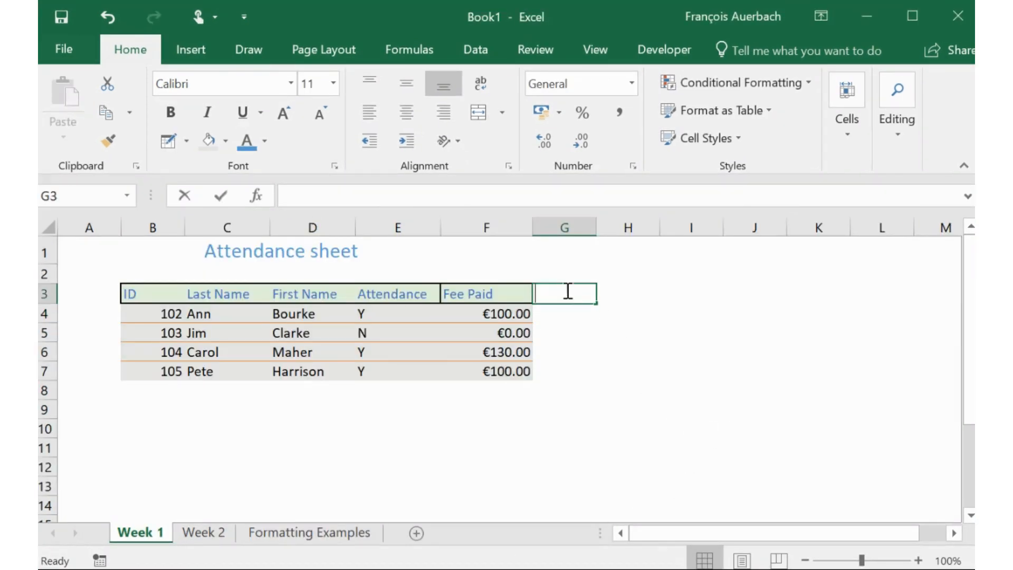
pyautogui.write('ts')
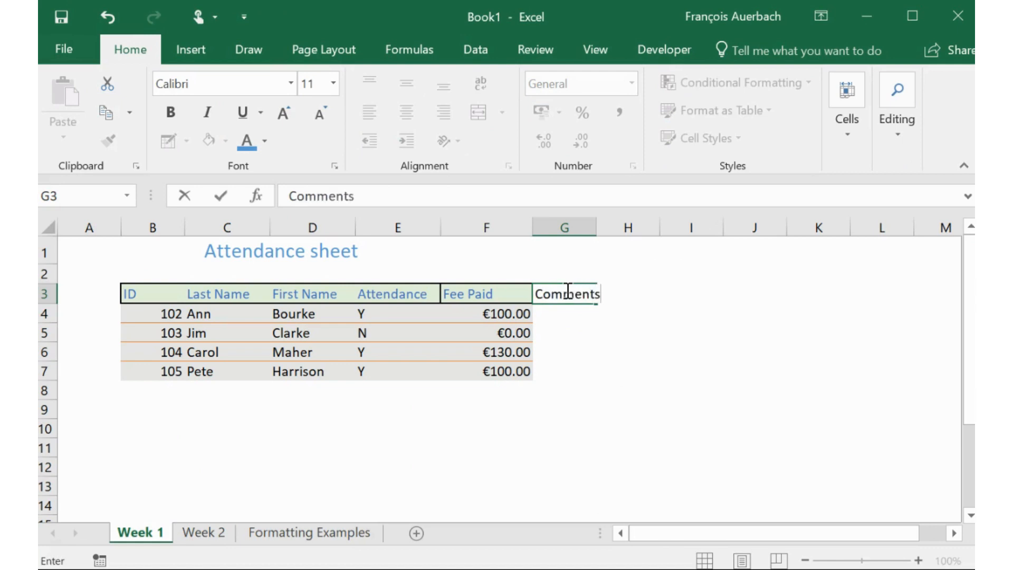
pyautogui.press('Return')
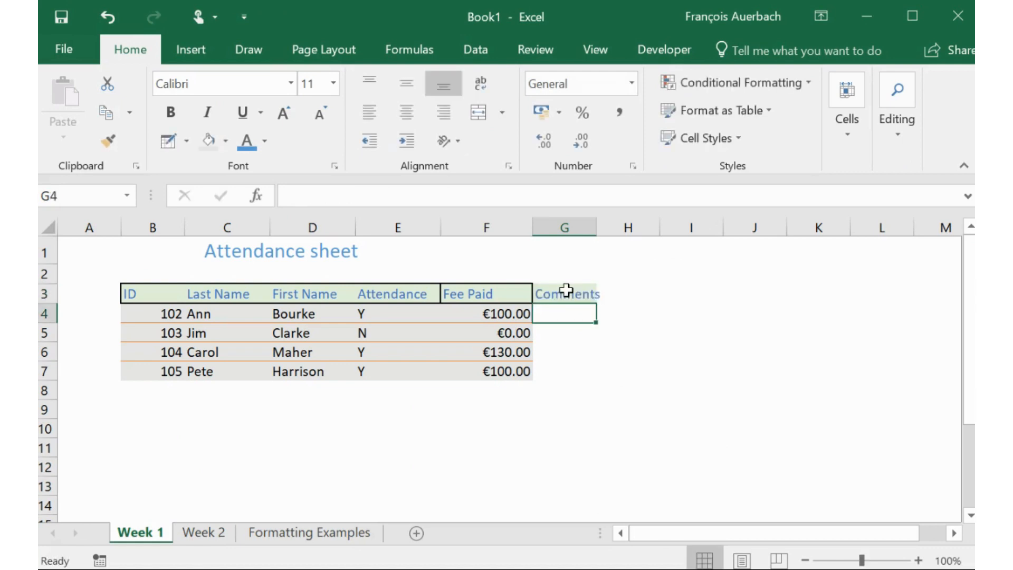
# Enter a comment in G4 stating that the first student "has paid in full but hasn't returned the form".
pyautogui.write('Ann h')
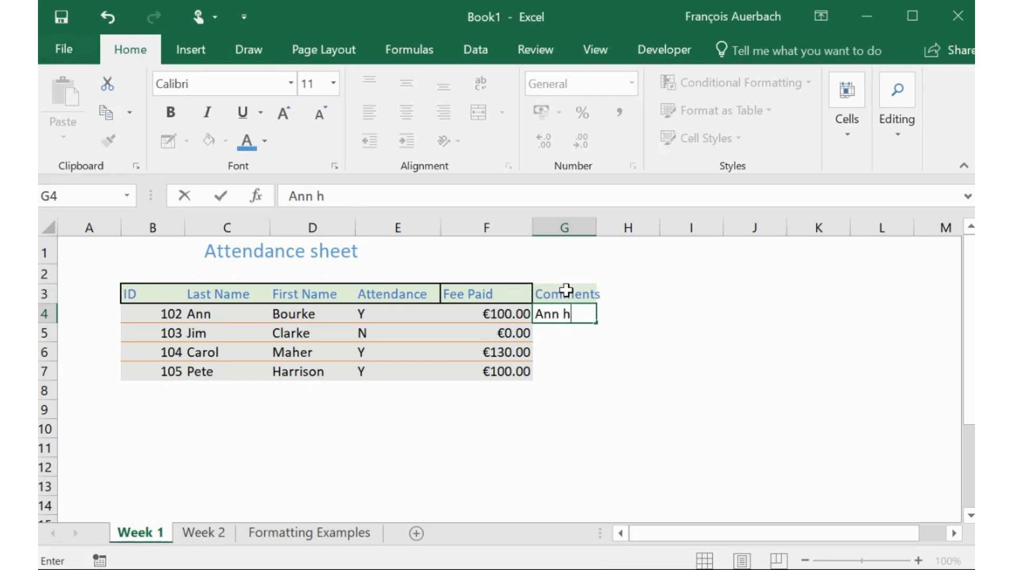
pyautogui.write('as paid in fu')
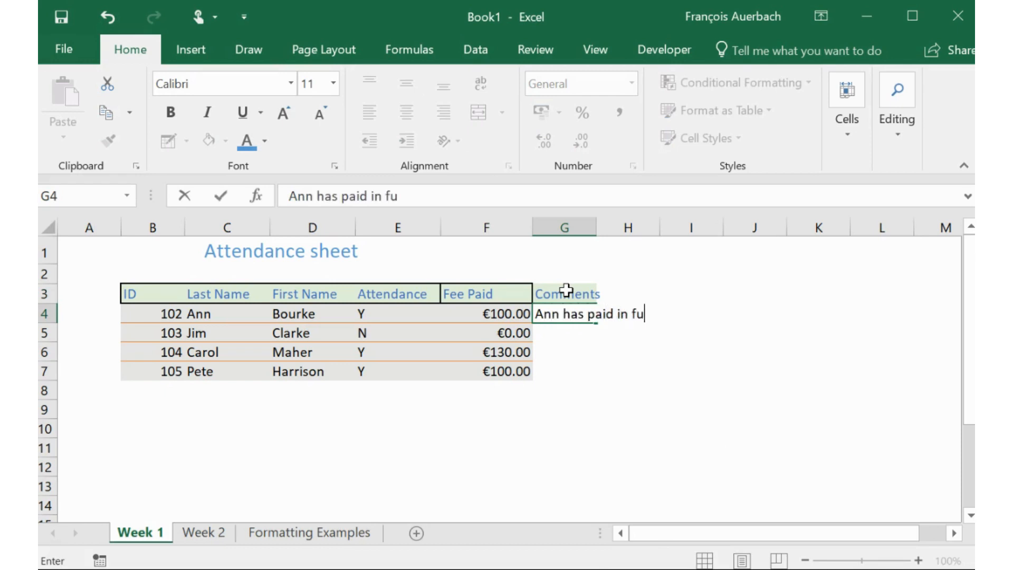
pyautogui.write('ll but ')
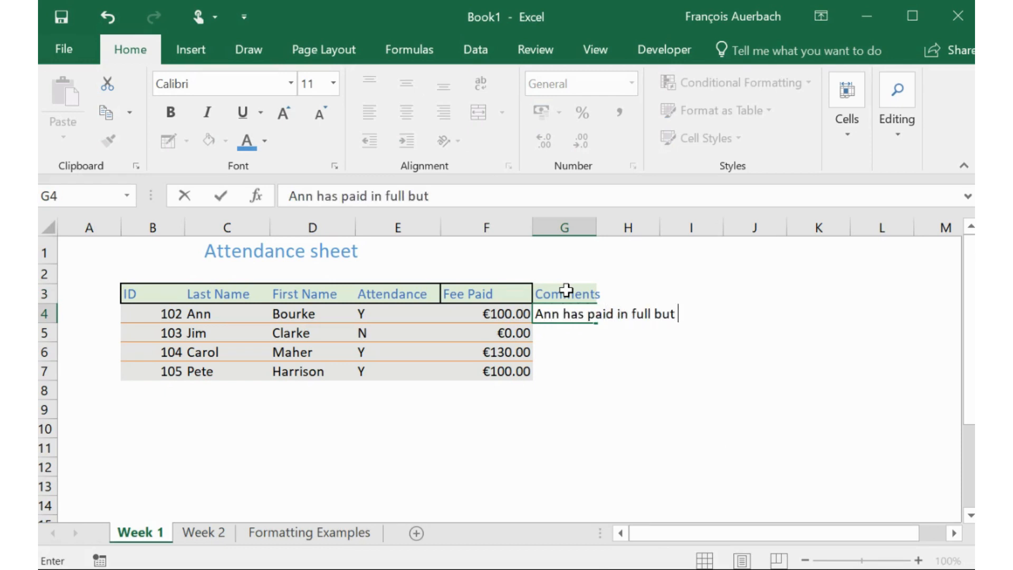
pyautogui.write("hasn't ")
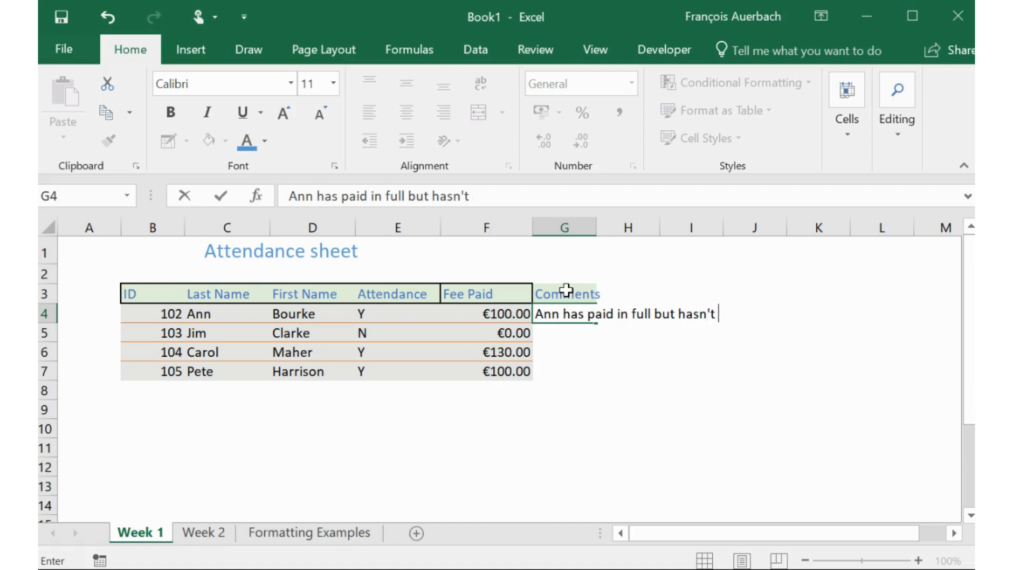
pyautogui.write('returned the form')
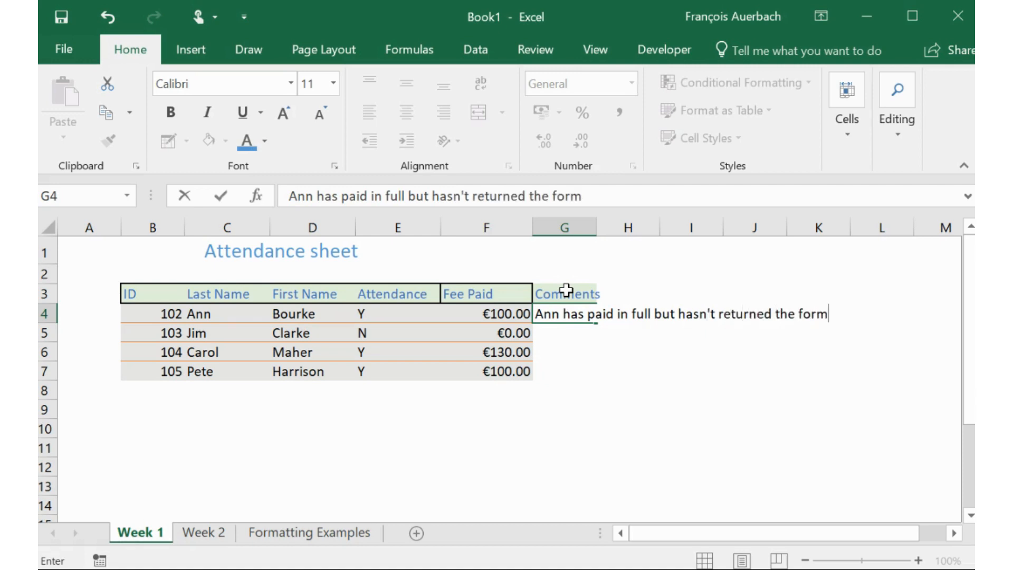
pyautogui.press('Return')
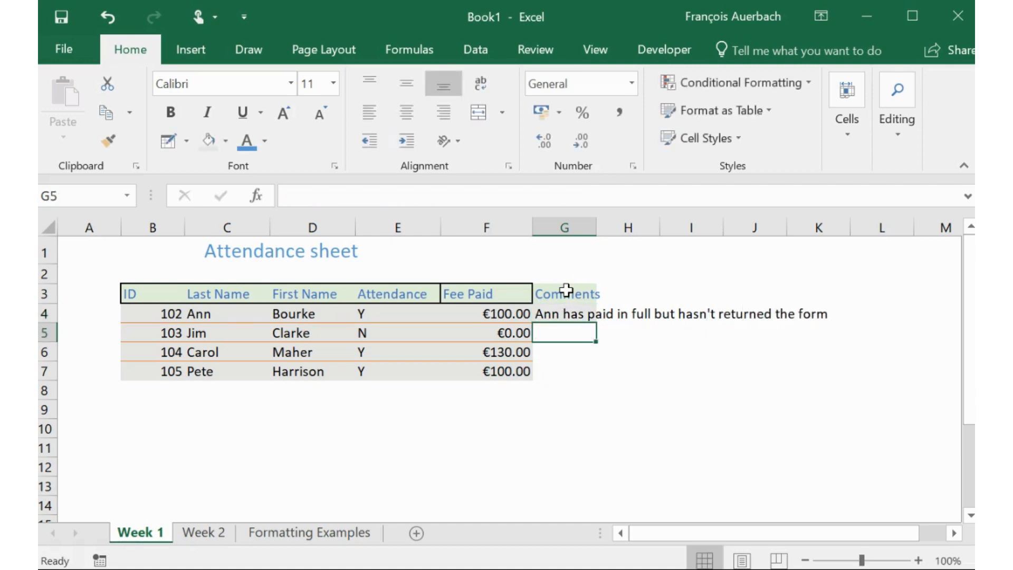
# Widen the Comments column G to nearly three times its width and wrap the text in G4.
pyautogui.click(583, 313)
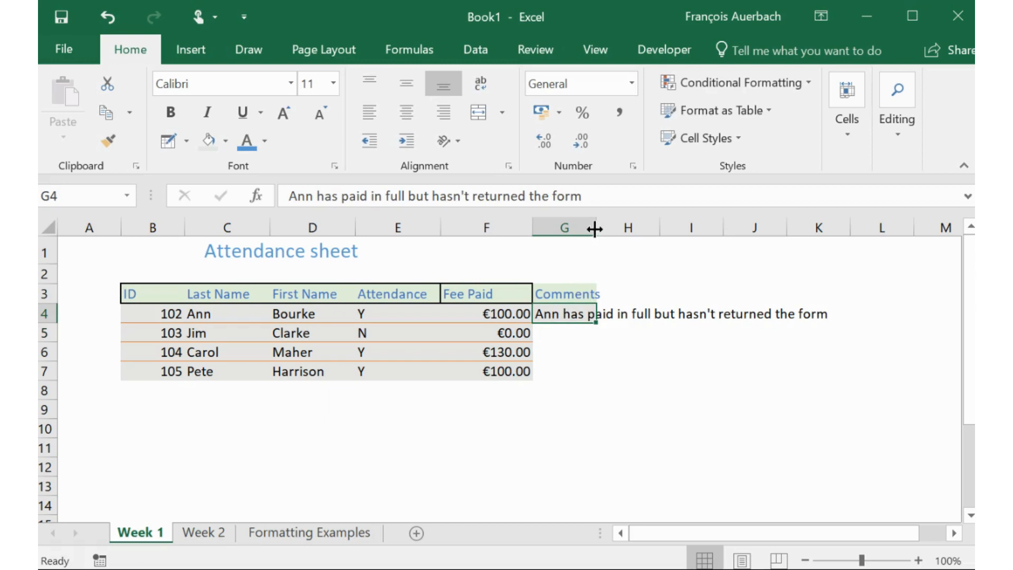
pyautogui.moveTo(595, 228); pyautogui.dragTo(711, 225)
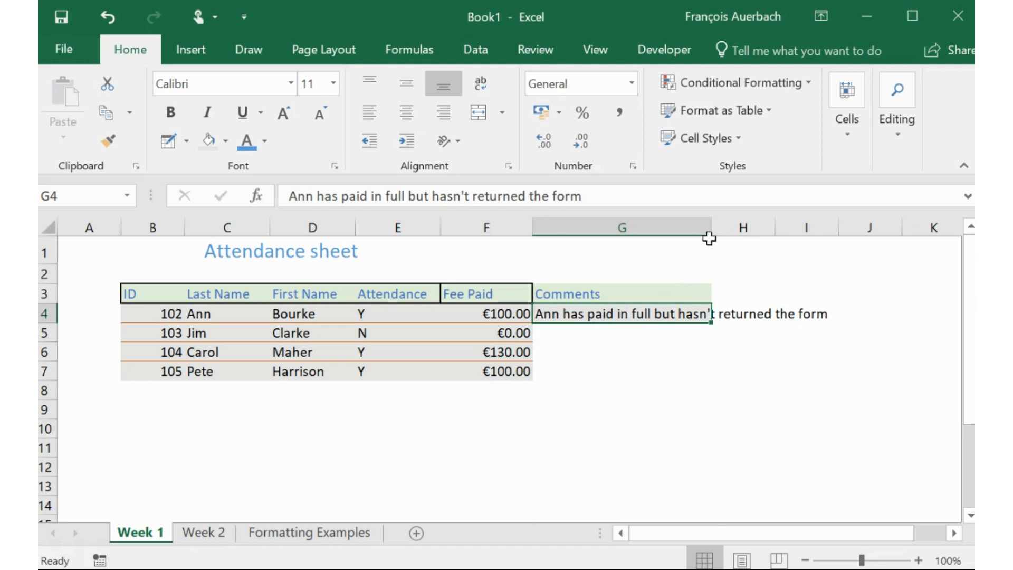
pyautogui.moveTo(713, 231)
pyautogui.mouseDown()
pyautogui.moveTo(842, 229)
pyautogui.moveTo(700, 235)
pyautogui.moveTo(715, 235)
pyautogui.mouseUp()
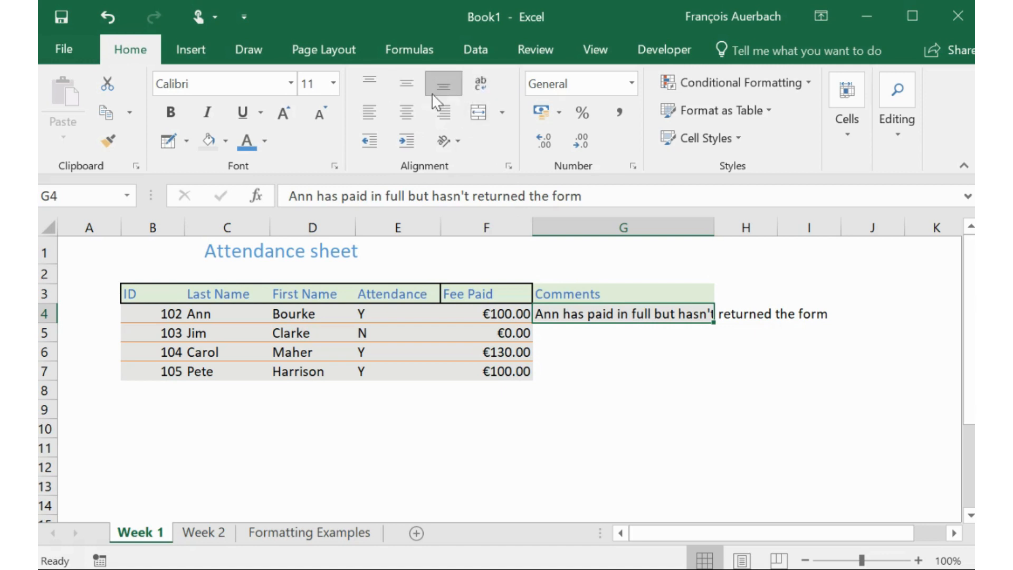
pyautogui.click(482, 86)
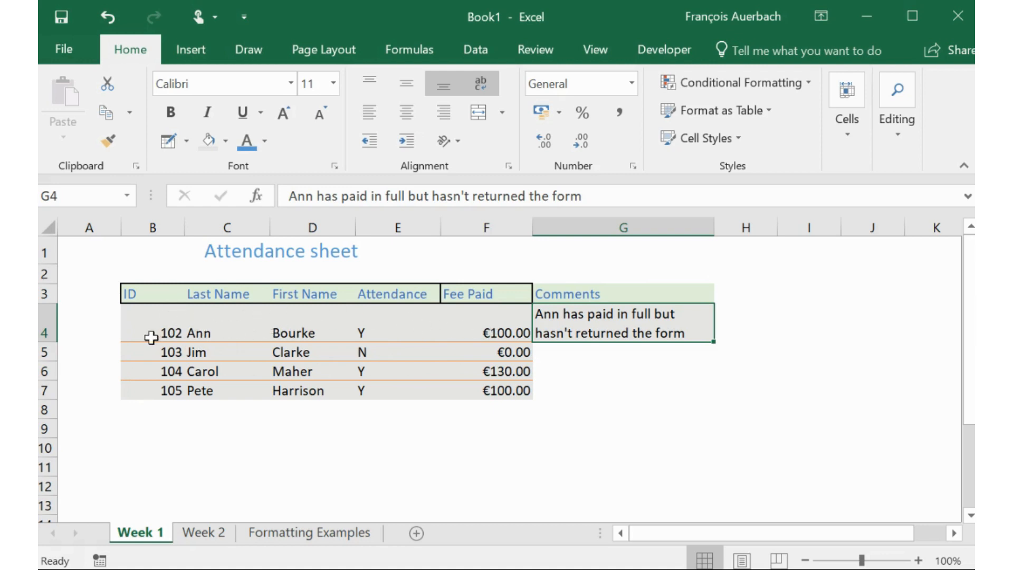
# Align the data cells B4:G7 to the top vertically and center them horizontally.
pyautogui.moveTo(151, 333); pyautogui.dragTo(616, 382)
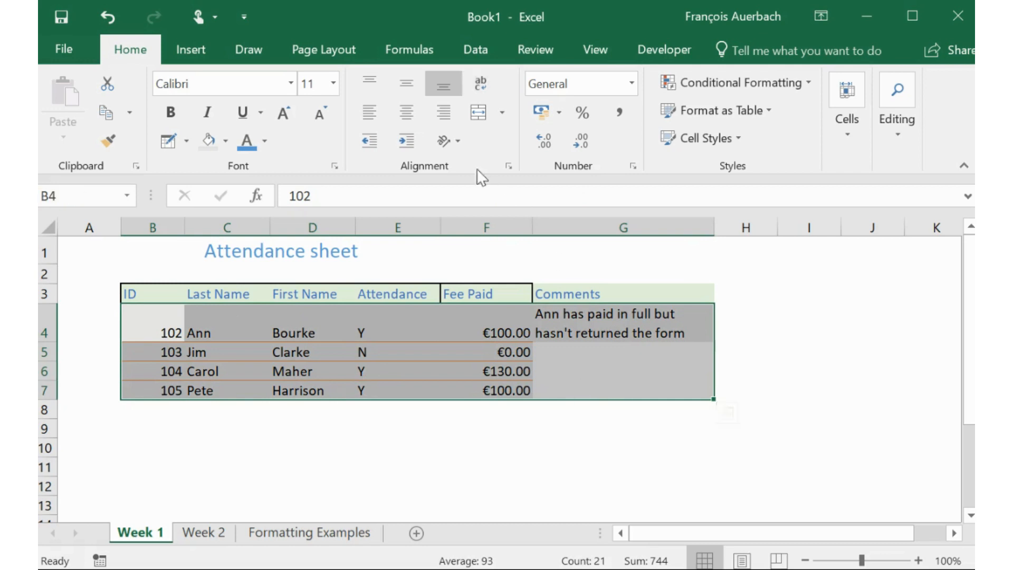
pyautogui.click(374, 90)
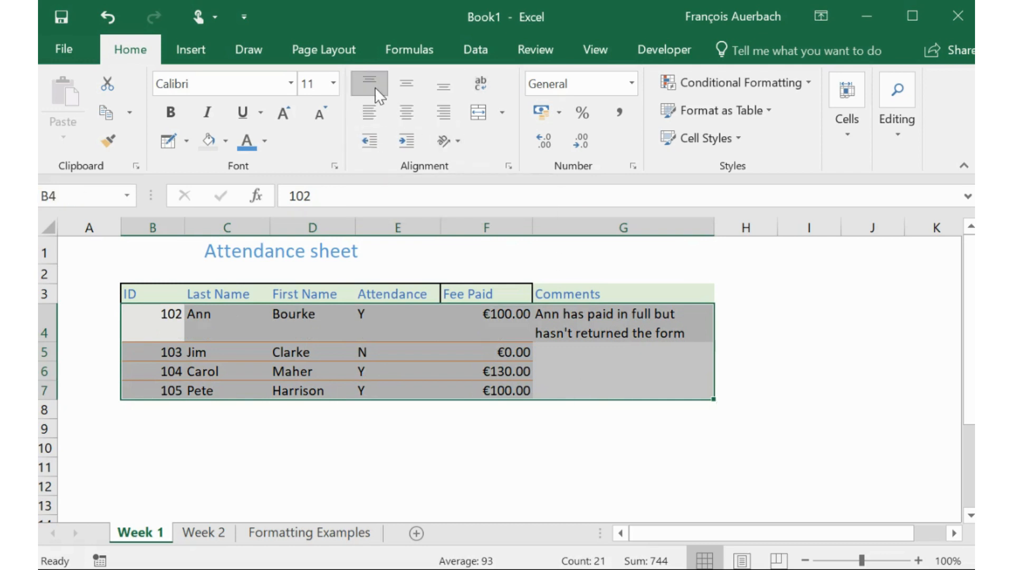
pyautogui.click(405, 118)
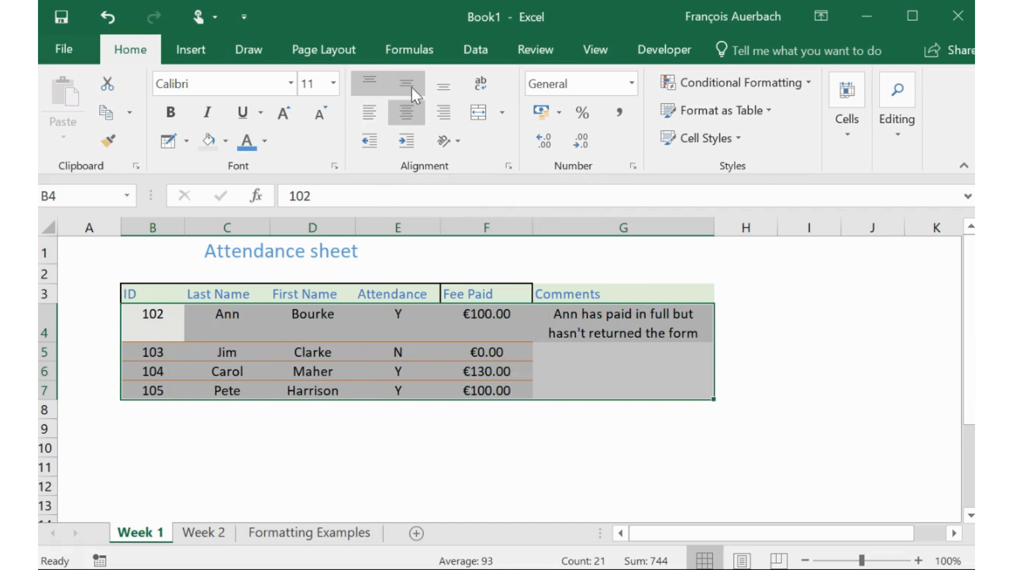
# Try right and left alignment on the data cells B4:G7 and undo both alignment changes.
pyautogui.click(438, 109)
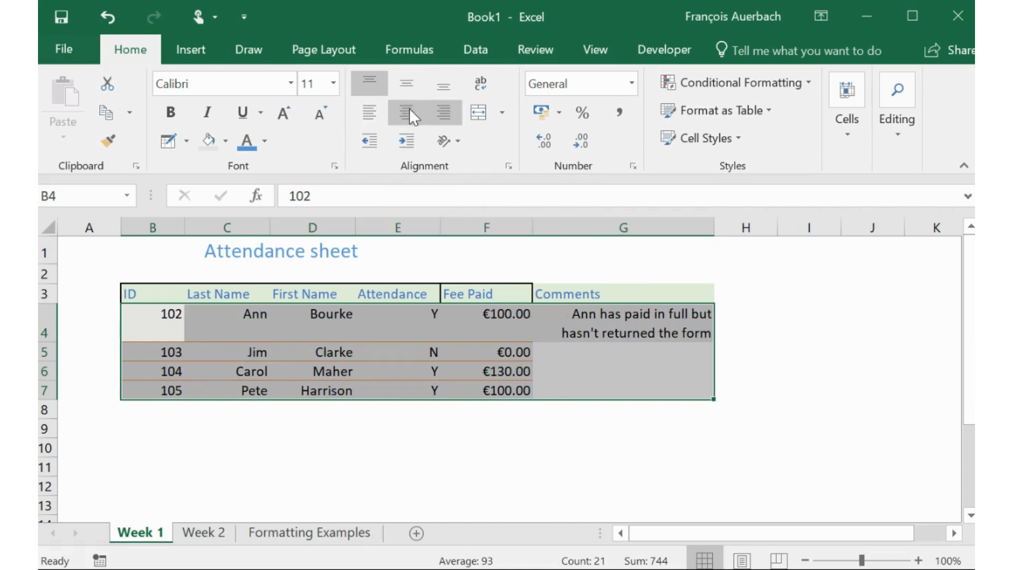
pyautogui.click(381, 111)
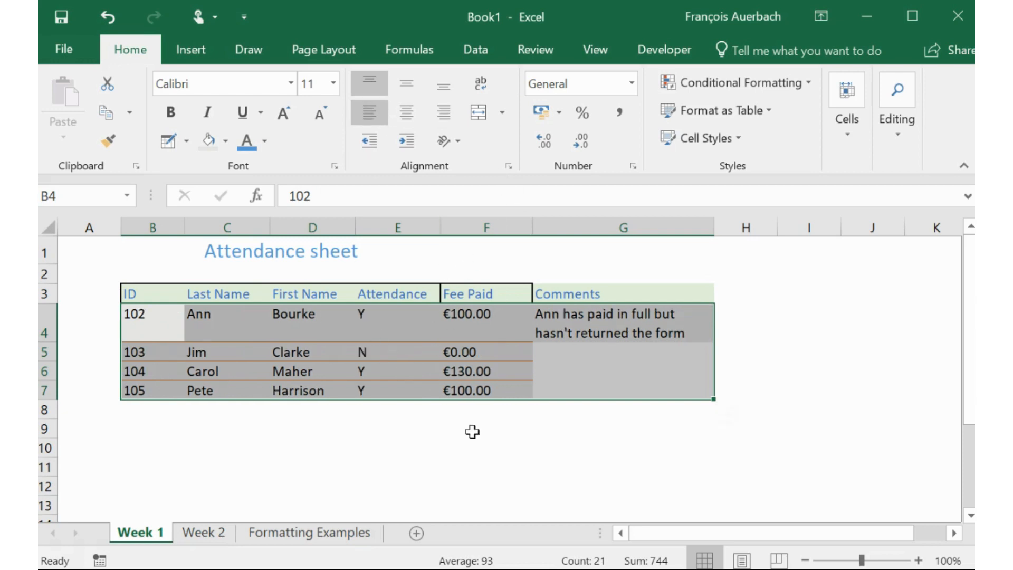
pyautogui.hotkey('ctrl', 'z')
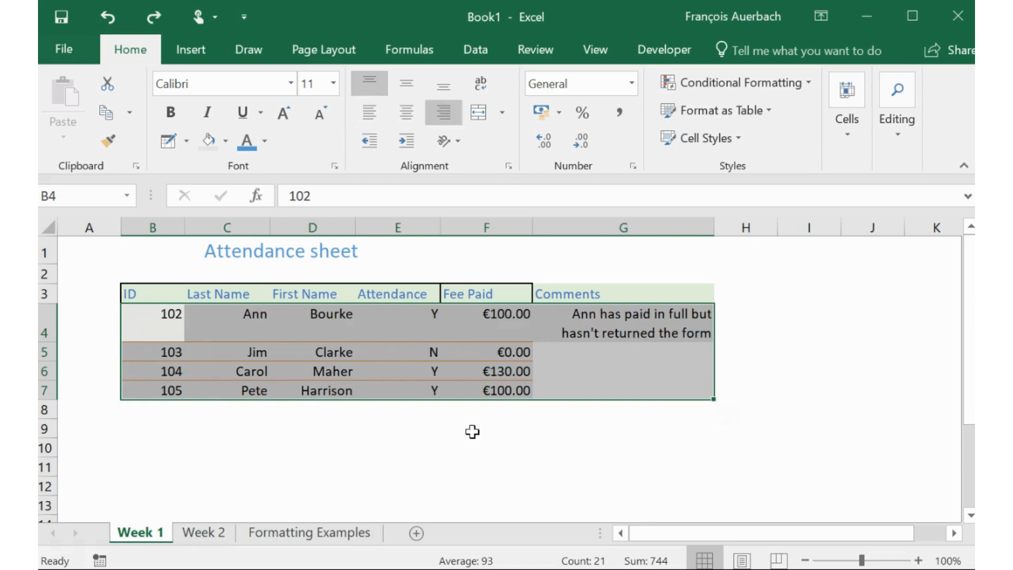
pyautogui.hotkey('ctrl', 'z')
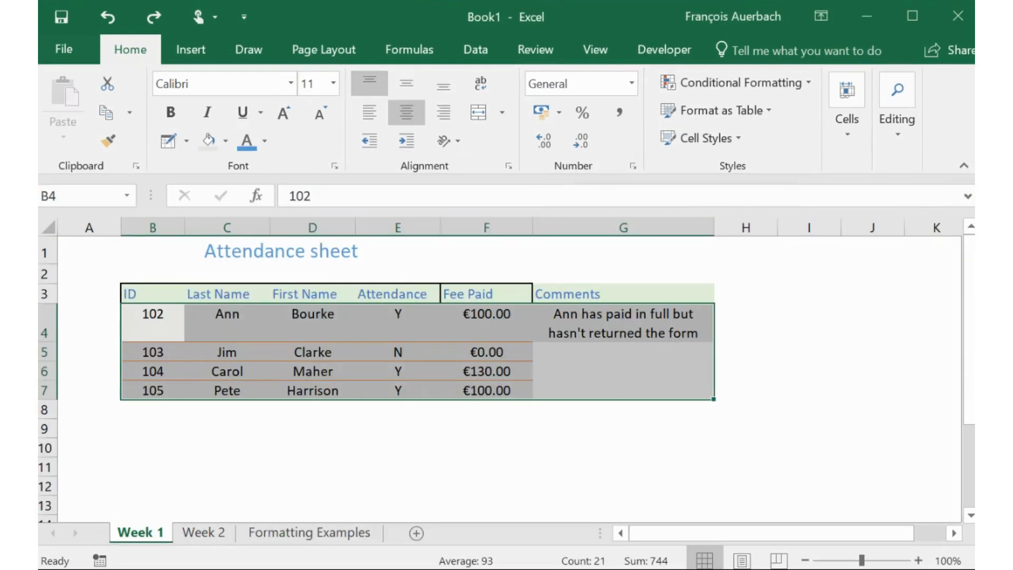
pyautogui.click(586, 468)
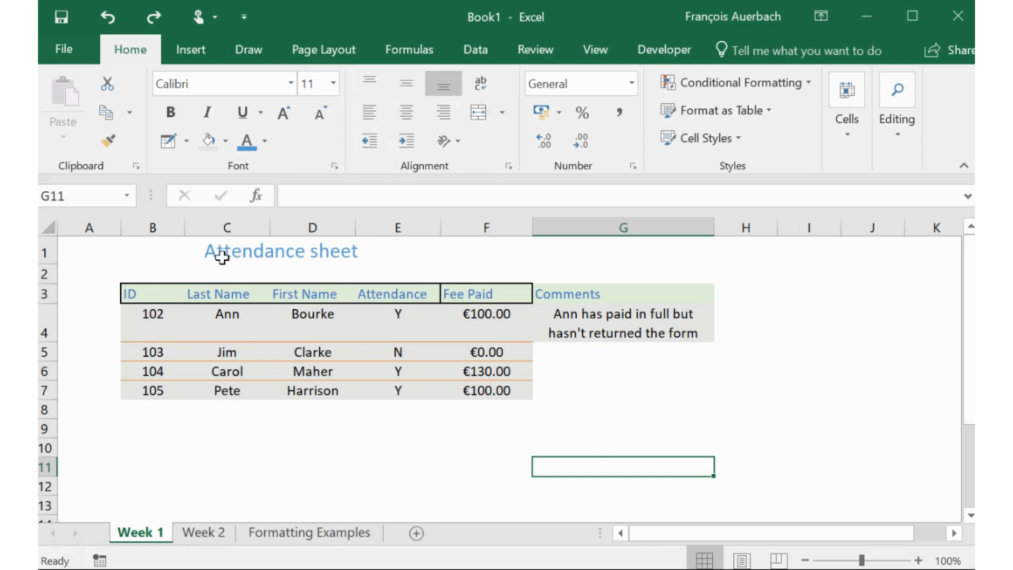
pyautogui.click(194, 244)
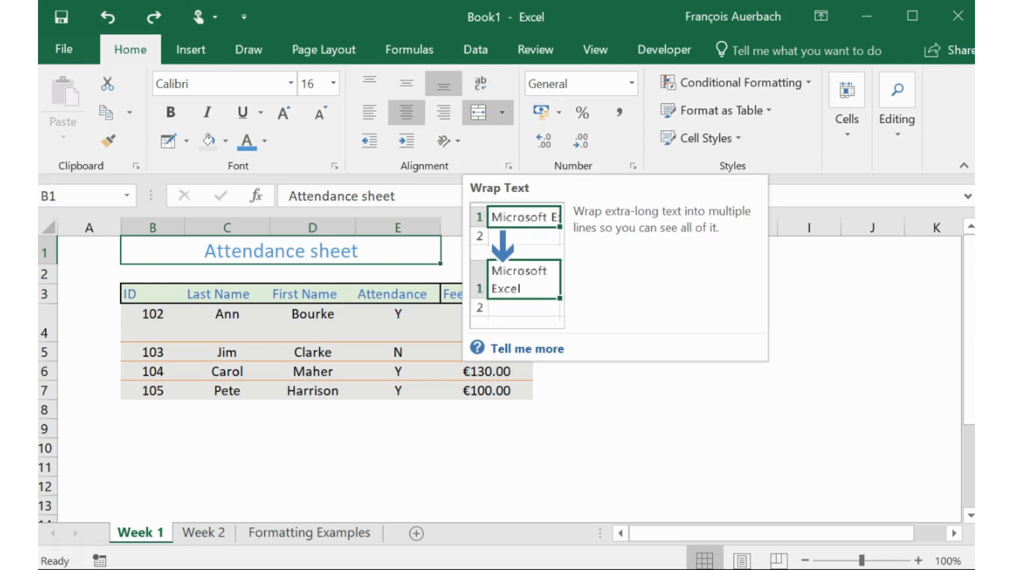
pyautogui.click(600, 416)
pyautogui.click(604, 332)
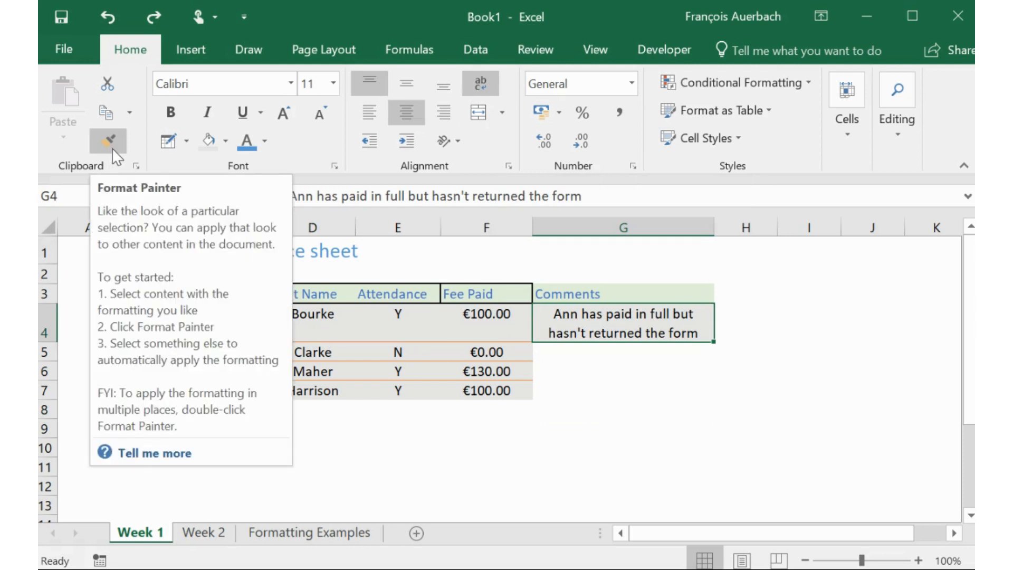
# Copy the formatting of D3:D7 onto the Comments column G3:G7 with Format Painter and reapply text wrapping to G4.
pyautogui.click(327, 351)
pyautogui.moveTo(317, 293)
pyautogui.mouseDown()
pyautogui.moveTo(320, 348)
pyautogui.moveTo(294, 388)
pyautogui.mouseUp()
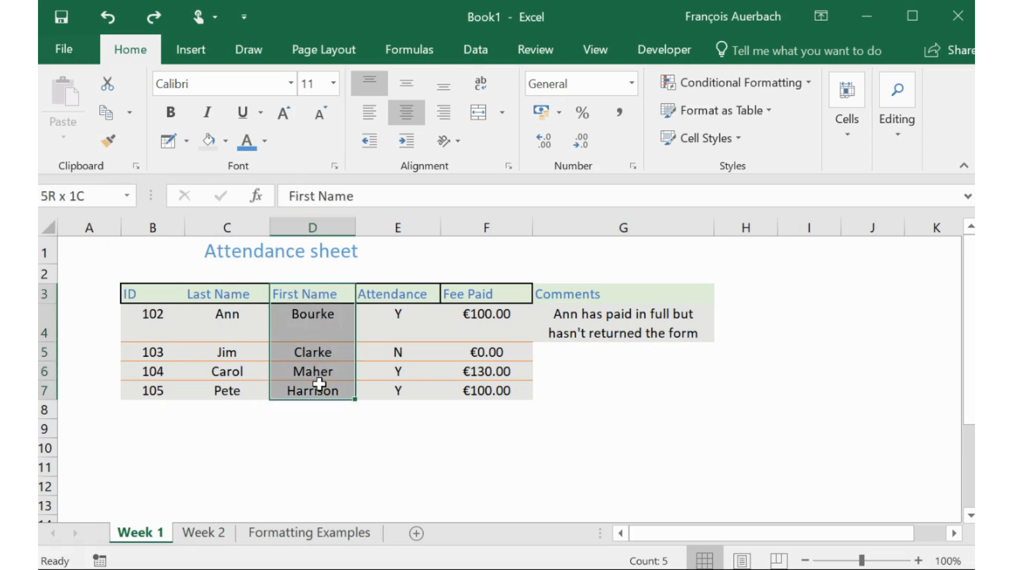
pyautogui.click(109, 141)
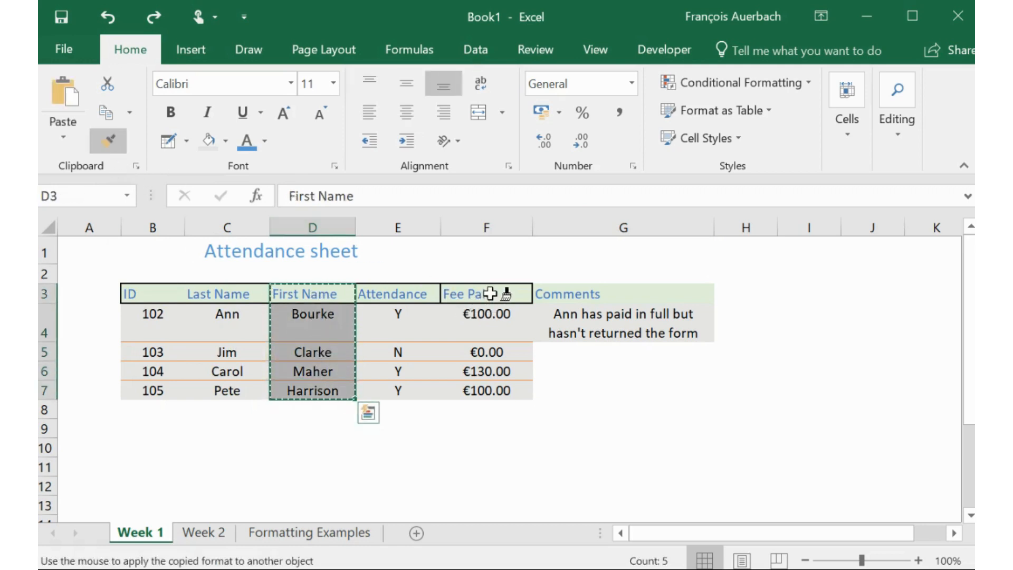
pyautogui.moveTo(577, 291); pyautogui.dragTo(571, 398)
pyautogui.click(502, 426)
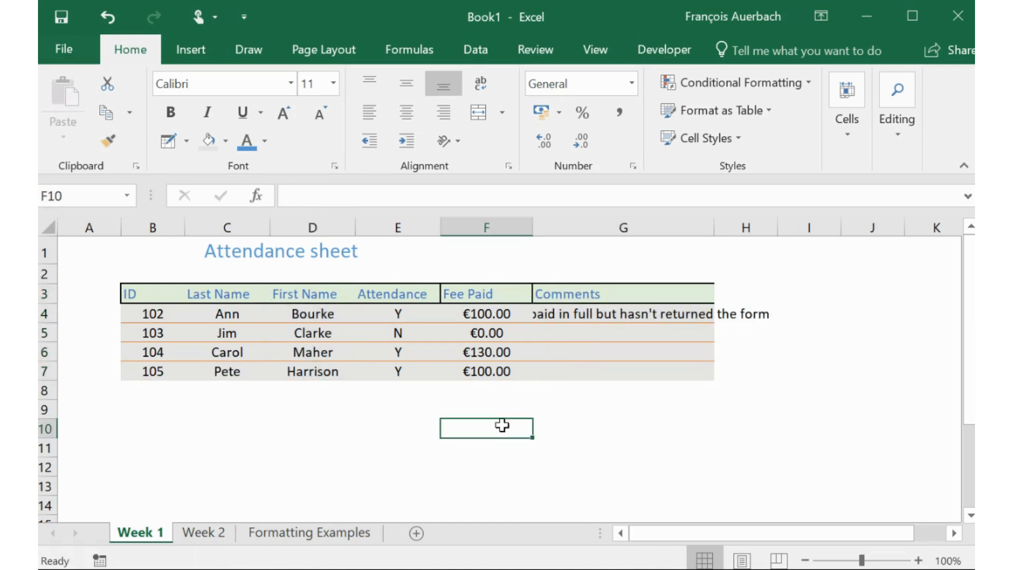
pyautogui.click(560, 316)
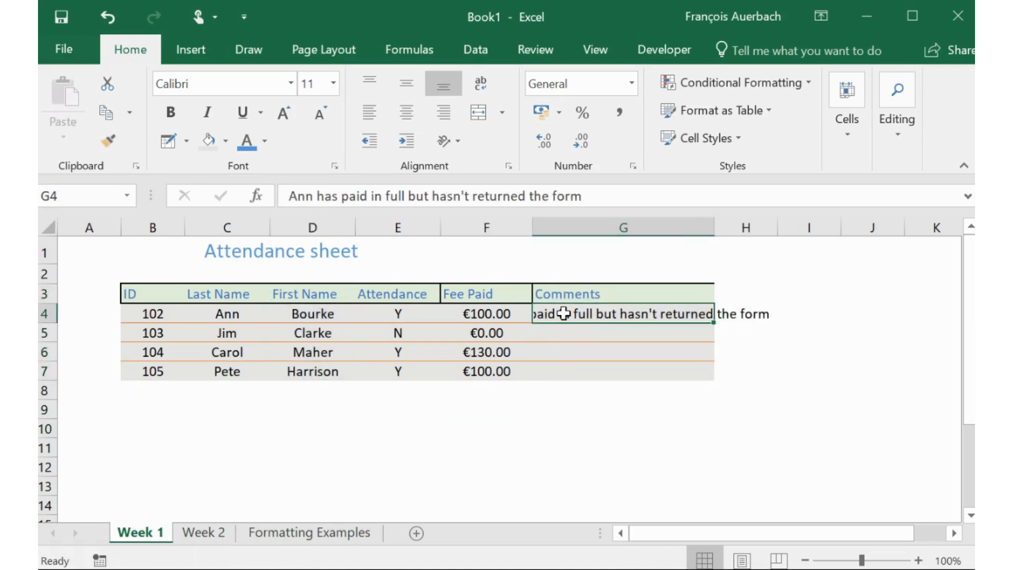
pyautogui.click(489, 83)
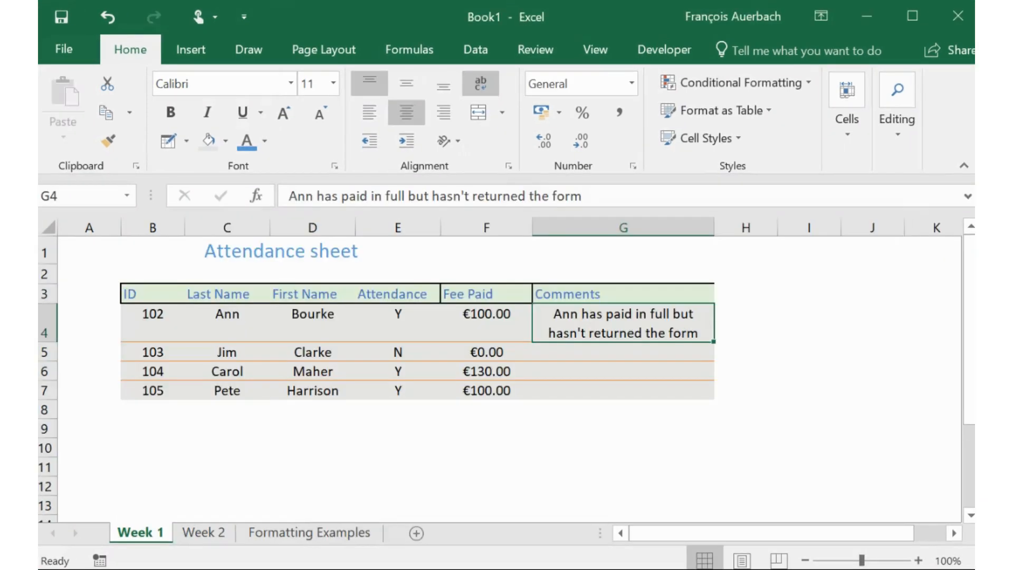
# Insert a new blank worksheet directly after the Week 1 sheet.
pyautogui.rightClick(138, 534)
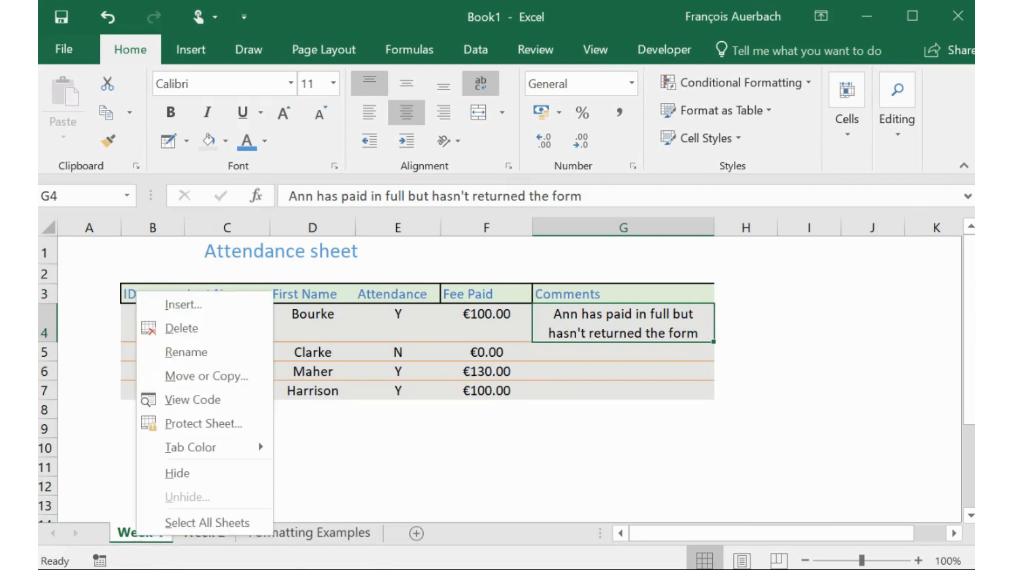
pyautogui.click(324, 498)
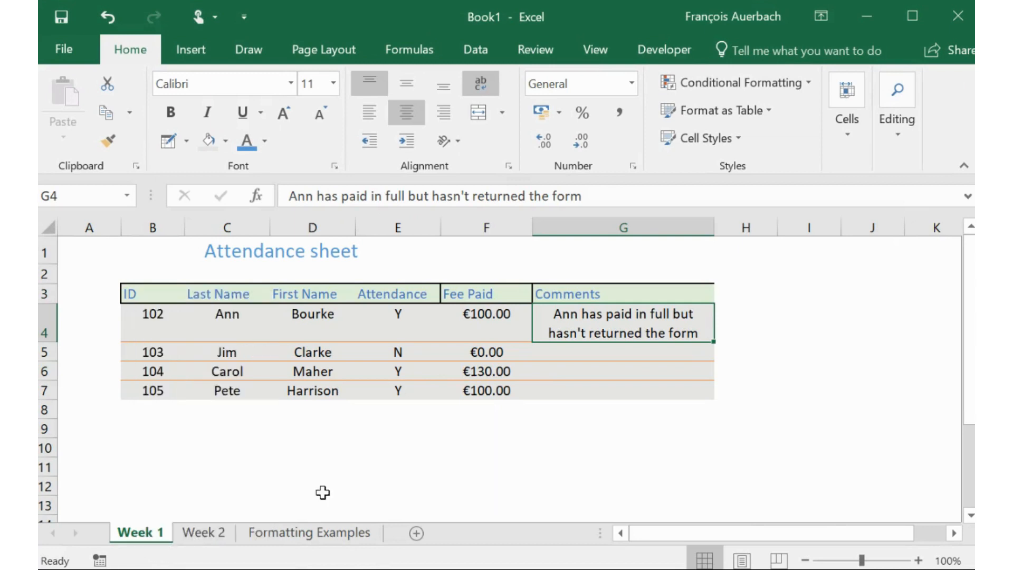
pyautogui.click(417, 533)
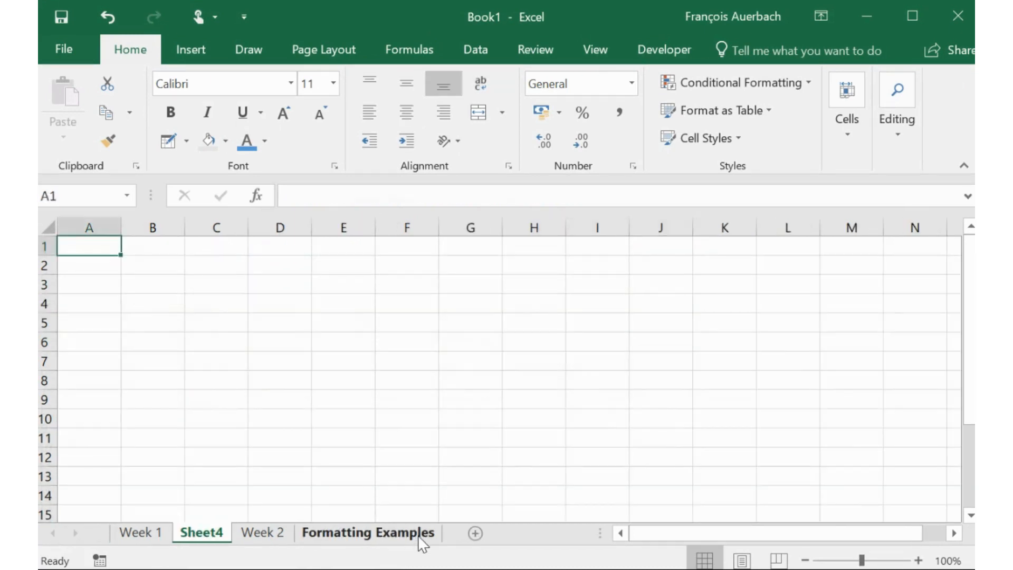
# Set the tab color of the Week 1 sheet to the theme orange.
pyautogui.click(160, 538)
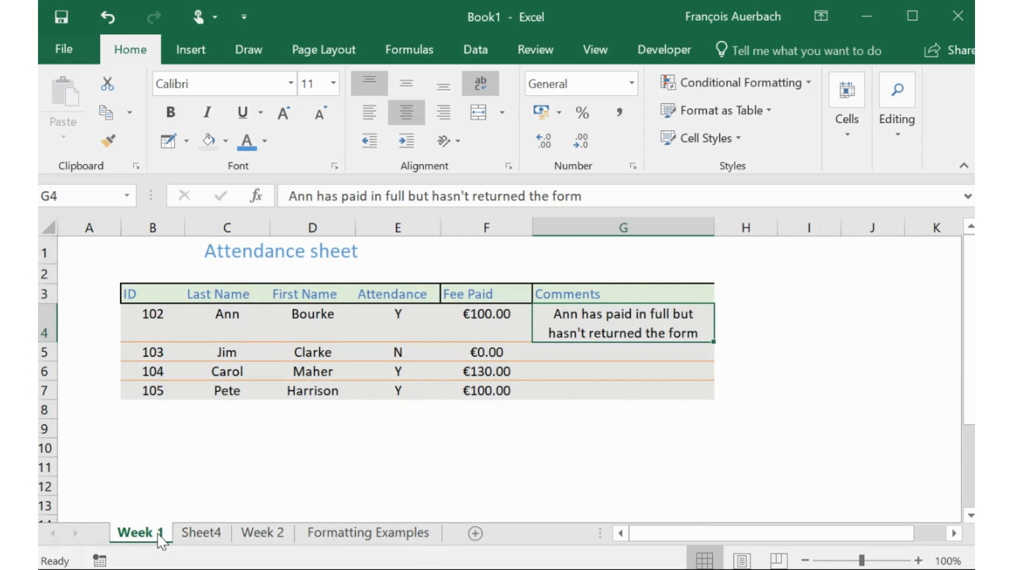
pyautogui.rightClick(160, 537)
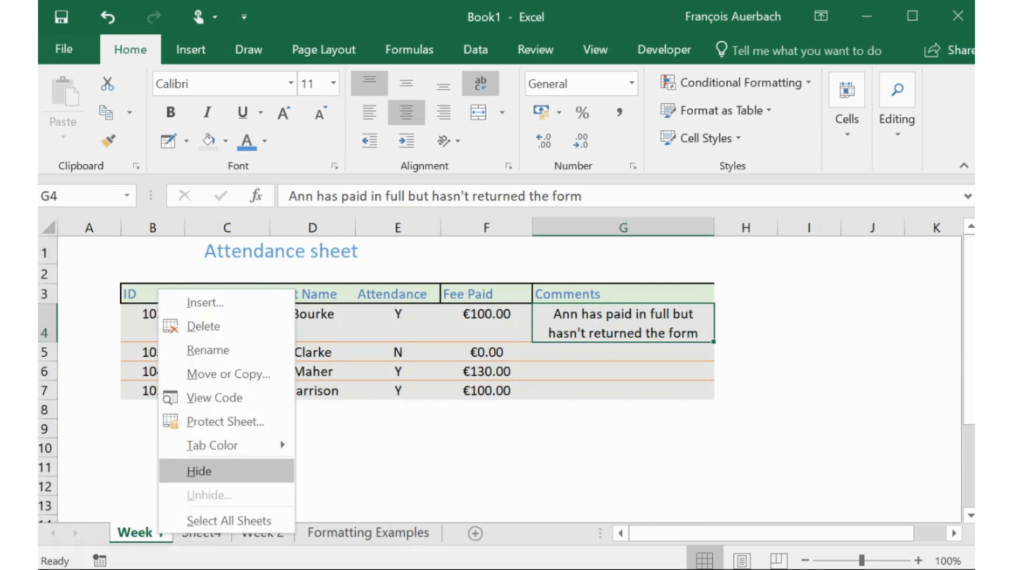
pyautogui.moveTo(213, 444)
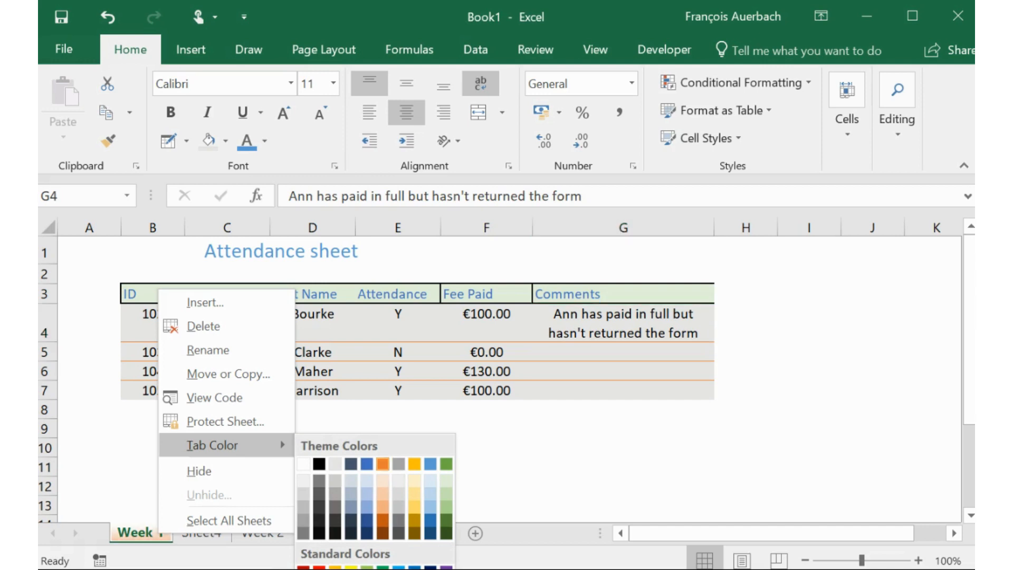
pyautogui.click(382, 463)
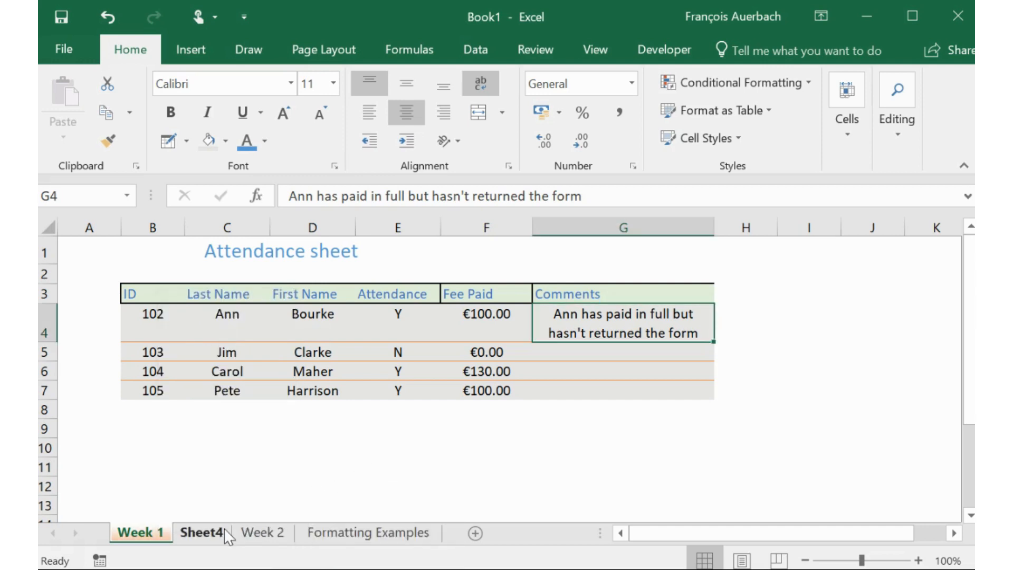
# Give the Week 2 sheet the same orange tab color as Week 1 and switch to the Formatting Examples sheet.
pyautogui.click(258, 534)
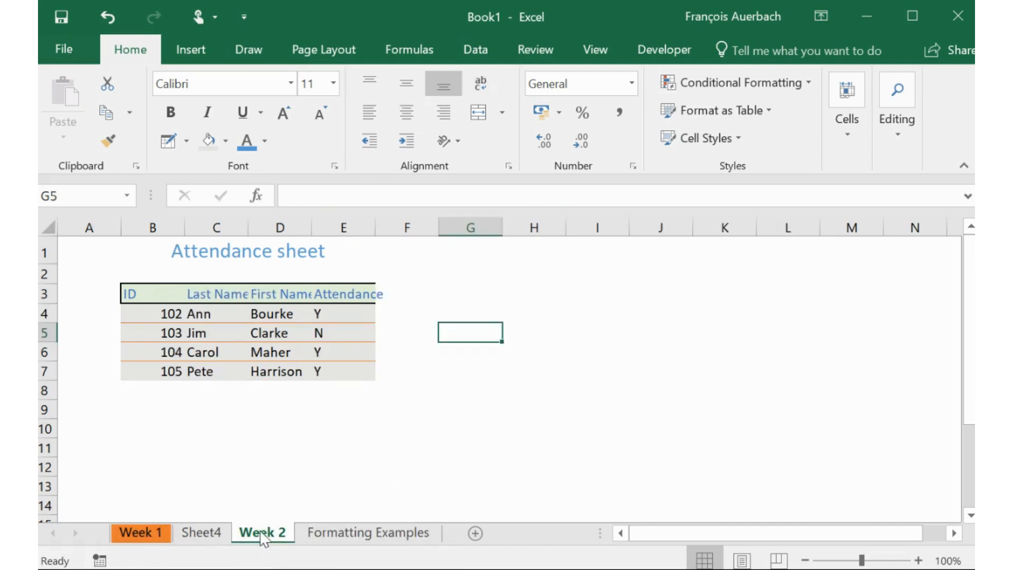
pyautogui.rightClick(261, 538)
pyautogui.moveTo(327, 443)
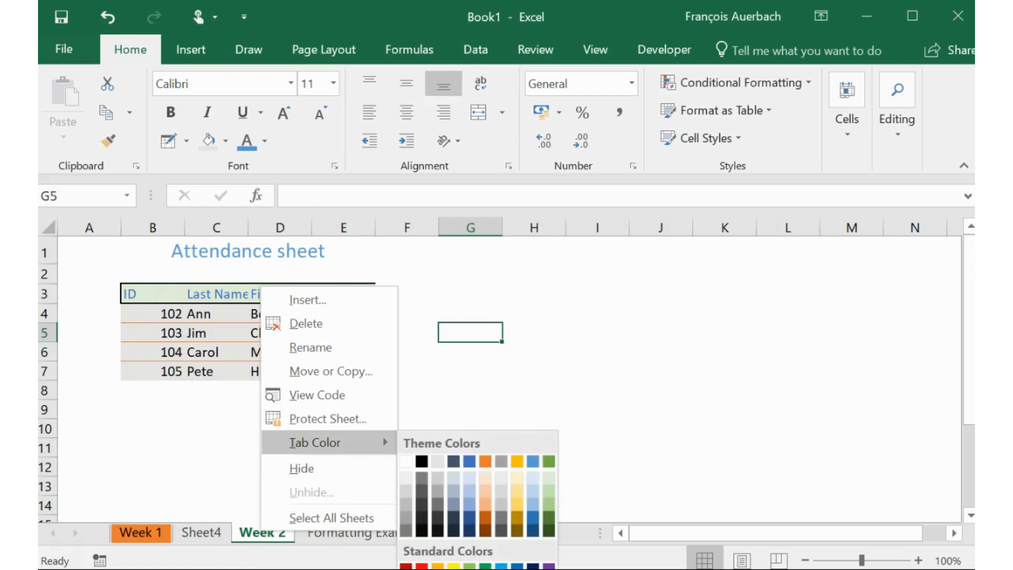
pyautogui.click(482, 460)
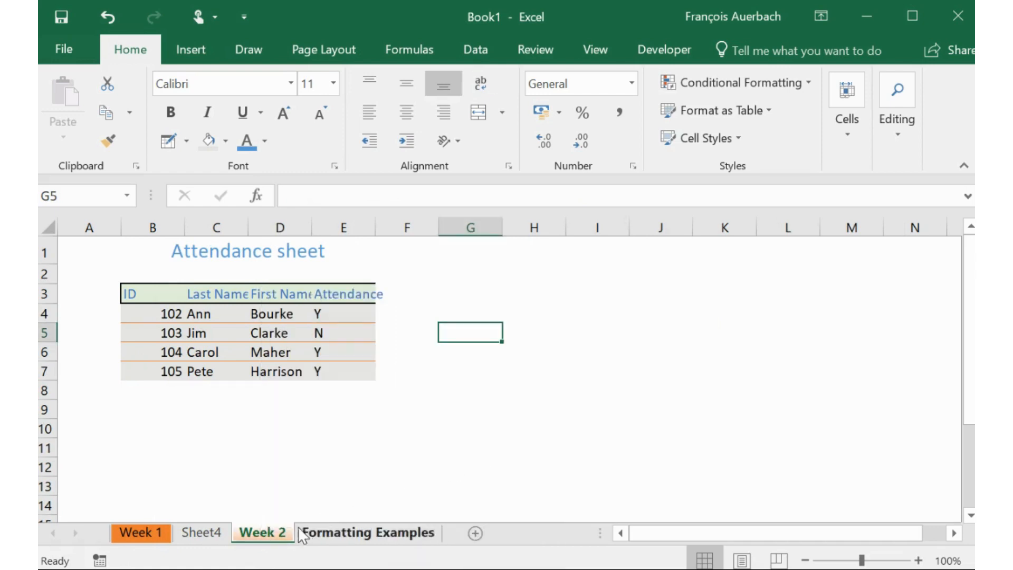
pyautogui.click(322, 534)
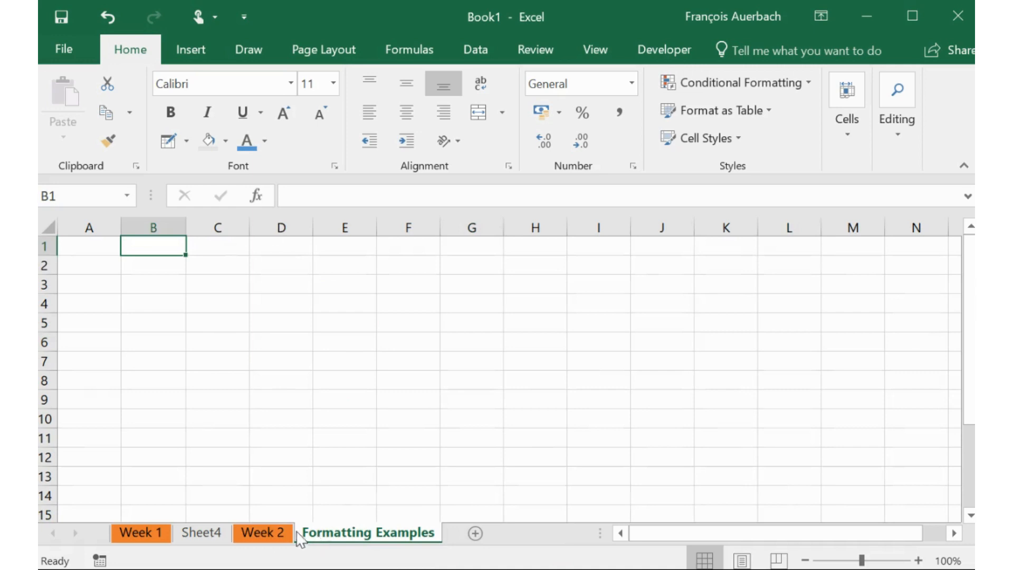
# Move the Week 2 sheet directly after Week 1, ahead of Sheet4, and make Sheet4 the active sheet.
pyautogui.moveTo(253, 543); pyautogui.dragTo(201, 550)
pyautogui.click(264, 533)
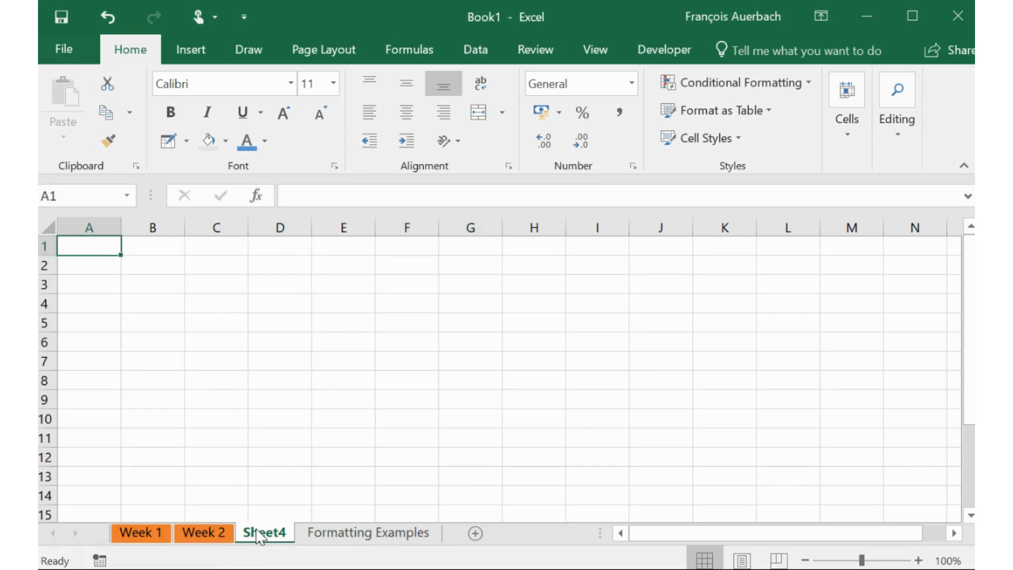
pyautogui.rightClick(260, 533)
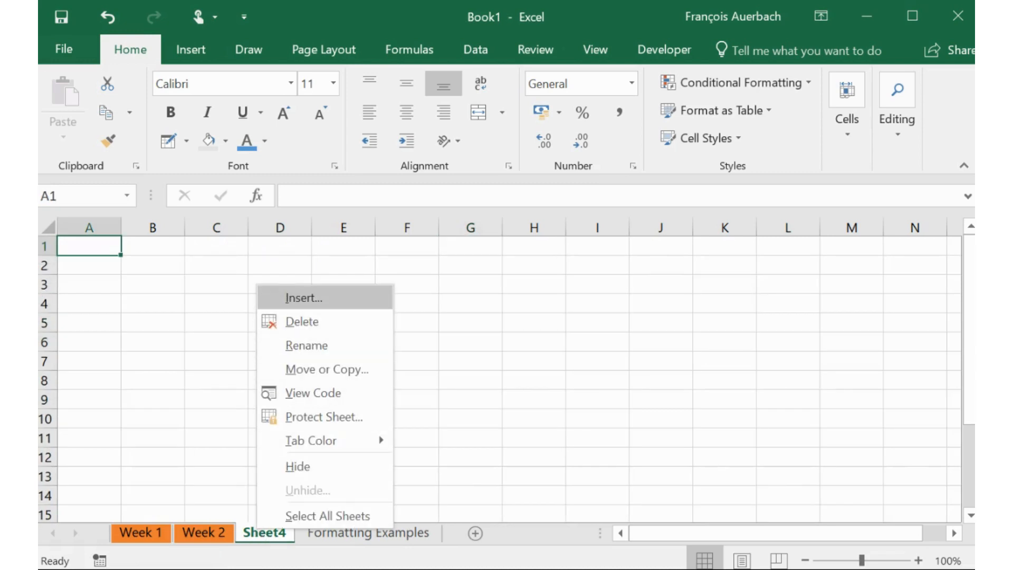
pyautogui.click(385, 545)
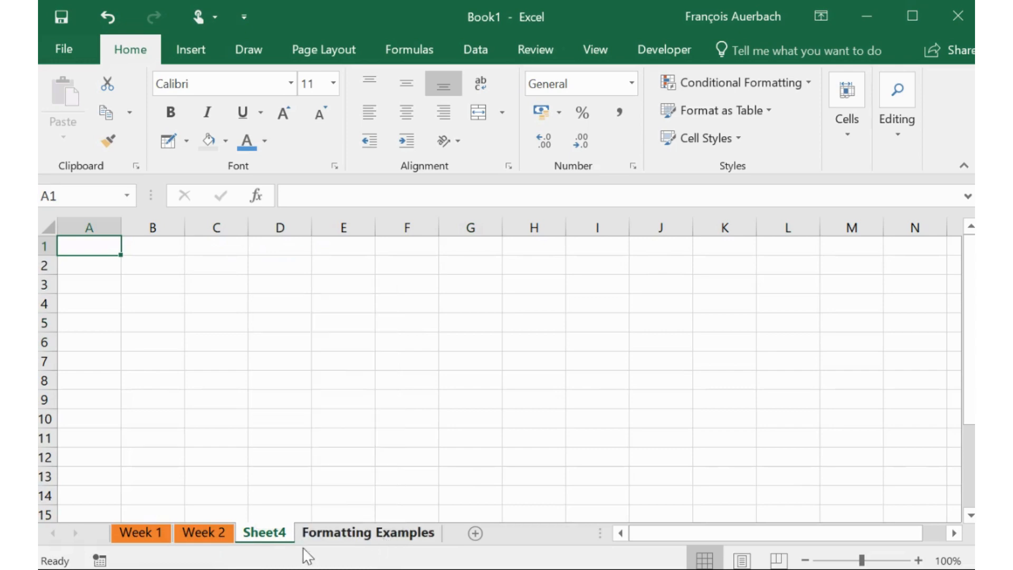